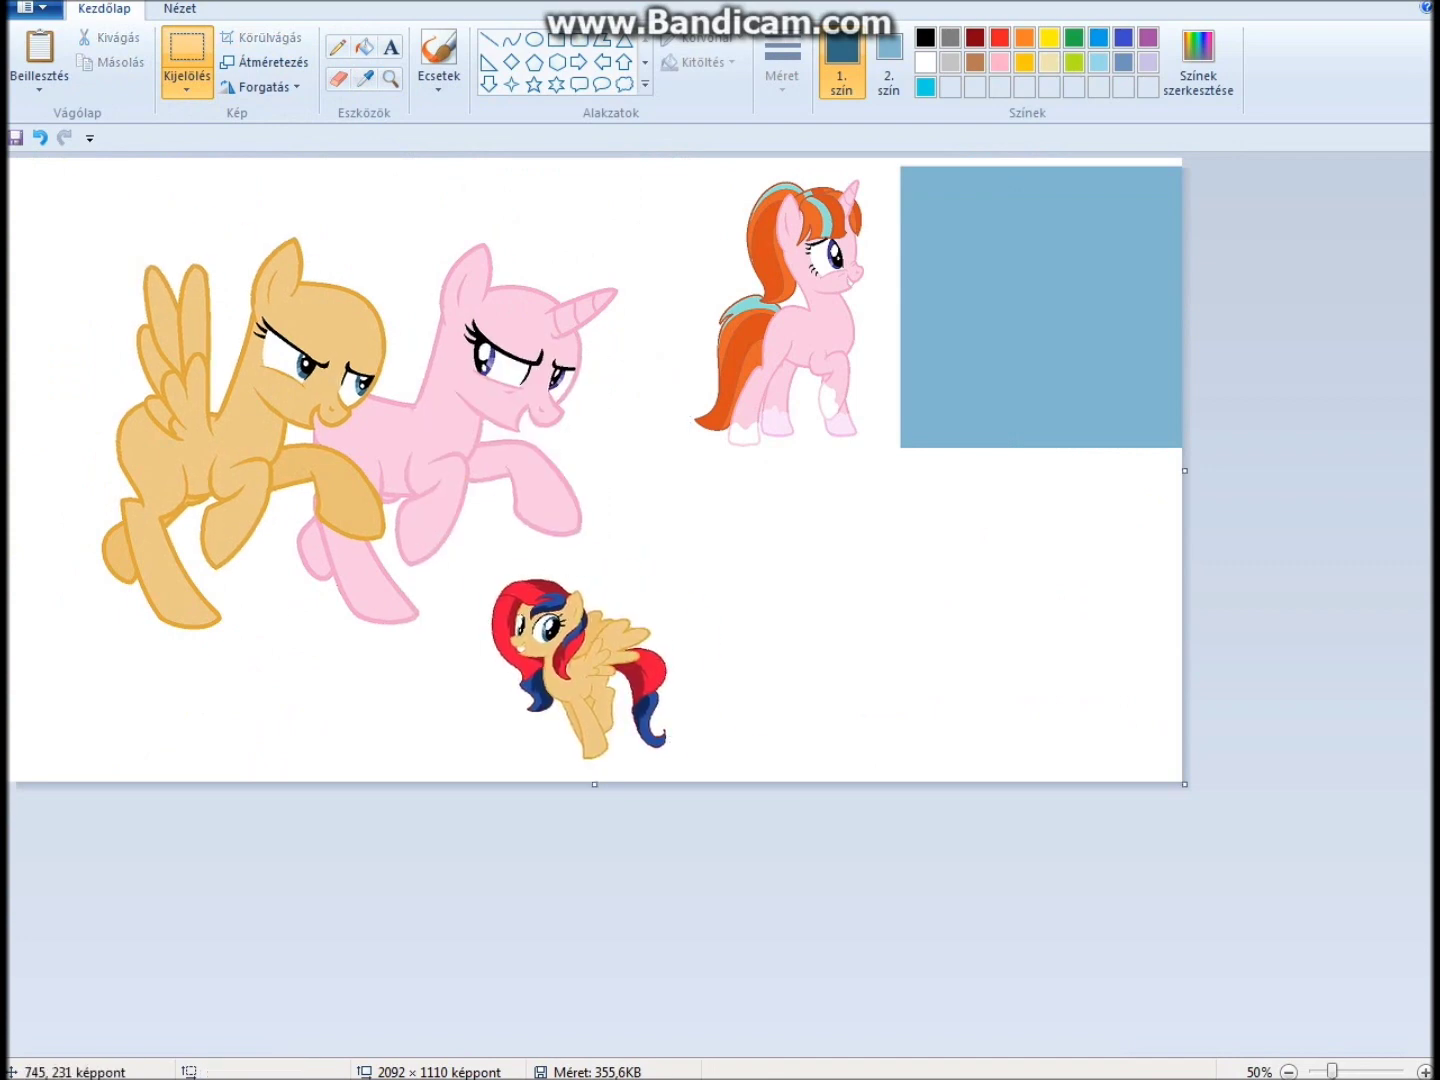
- Flip the small winged reference pony horizontally and fill its body with beige
{"action": "left_click", "coordinate": [386, 554]}
{"action": "scroll", "coordinate": [720, 589], "scroll_direction": "down", "scroll_amount": 1}
{"action": "left_click", "coordinate": [975, 820]}
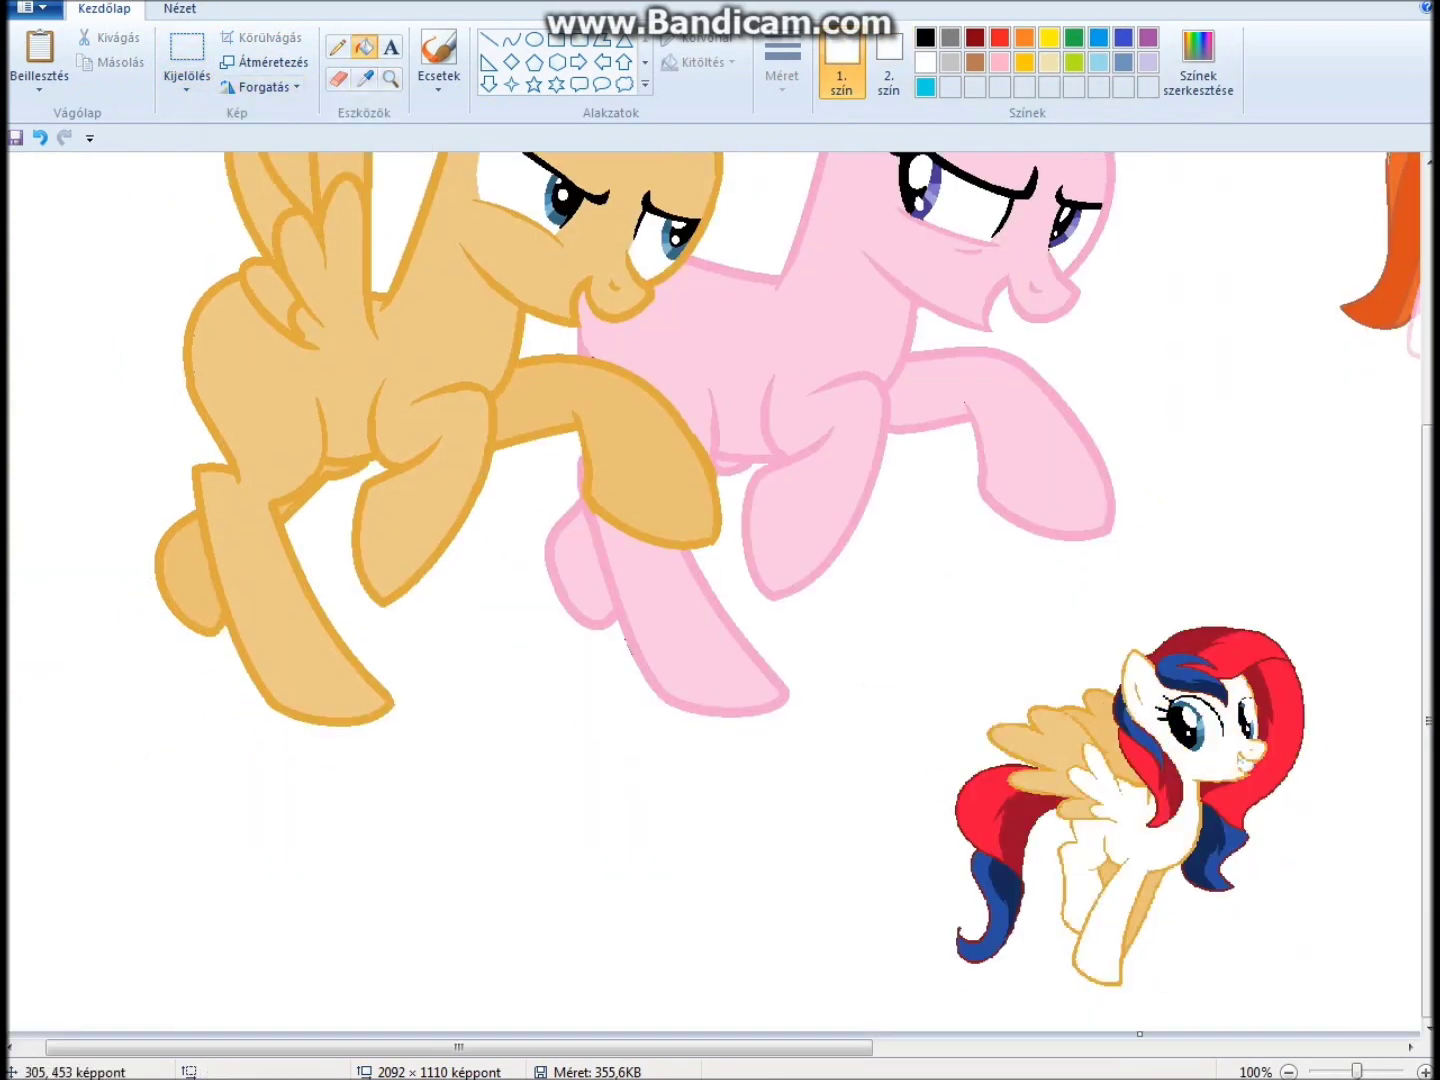
{"action": "left_click", "coordinate": [1141, 892]}
{"action": "right_click", "coordinate": [1141, 891]}
- Draw dark red curves outlining the large beige pegasus's forelock and the long outer edge of her mane
{"action": "left_click", "coordinate": [407, 383]}
{"action": "scroll", "coordinate": [720, 590], "scroll_direction": "right", "scroll_amount": 1}
{"action": "mouse_move", "coordinate": [495, 237]}
{"action": "left_mouse_down"}
{"action": "mouse_move", "coordinate": [587, 305]}
{"action": "mouse_move", "coordinate": [519, 211]}
{"action": "left_mouse_up"}
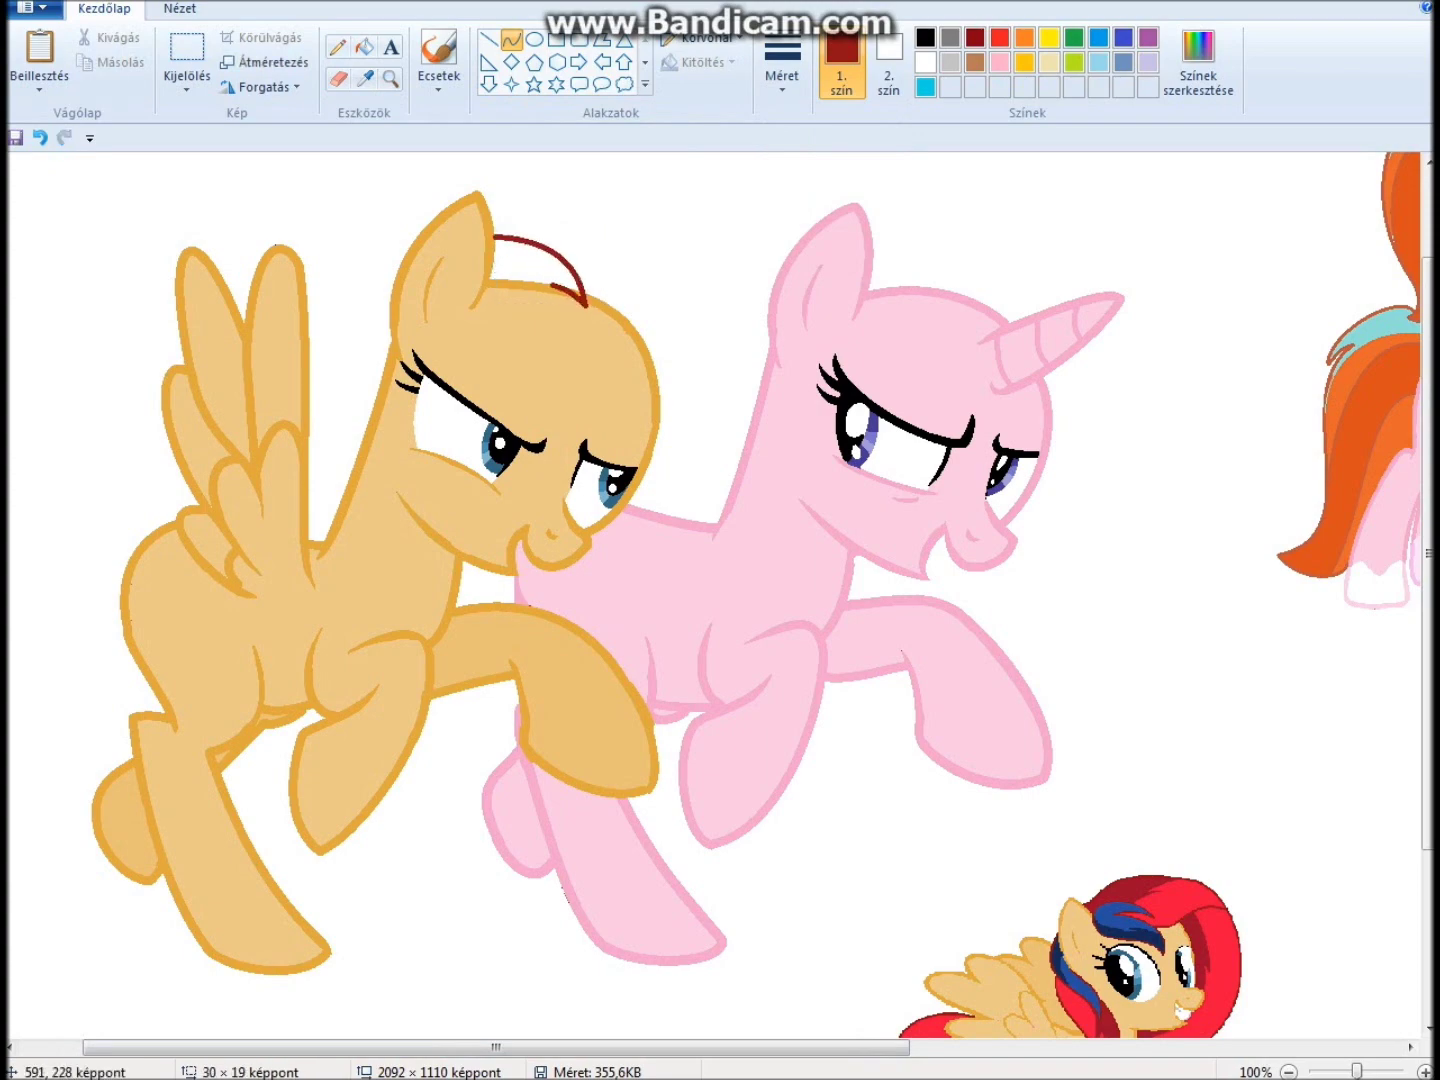
{"action": "left_click_drag", "start_coordinate": [483, 208], "coordinate": [620, 594]}
{"action": "mouse_move", "coordinate": [660, 419]}
{"action": "left_mouse_down"}
{"action": "mouse_move", "coordinate": [703, 347]}
{"action": "mouse_move", "coordinate": [860, 250]}
{"action": "left_mouse_up"}
- Draw the inner mane curve in dark red from the pegasus's forelock around her face to the outer mane edge
{"action": "left_click_drag", "start_coordinate": [555, 286], "coordinate": [748, 378]}
{"action": "scroll", "coordinate": [720, 590], "scroll_direction": "down", "scroll_amount": 3}
{"action": "scroll", "coordinate": [720, 589], "scroll_direction": "up", "scroll_amount": 4}
{"action": "key", "text": "ctrl+z"}
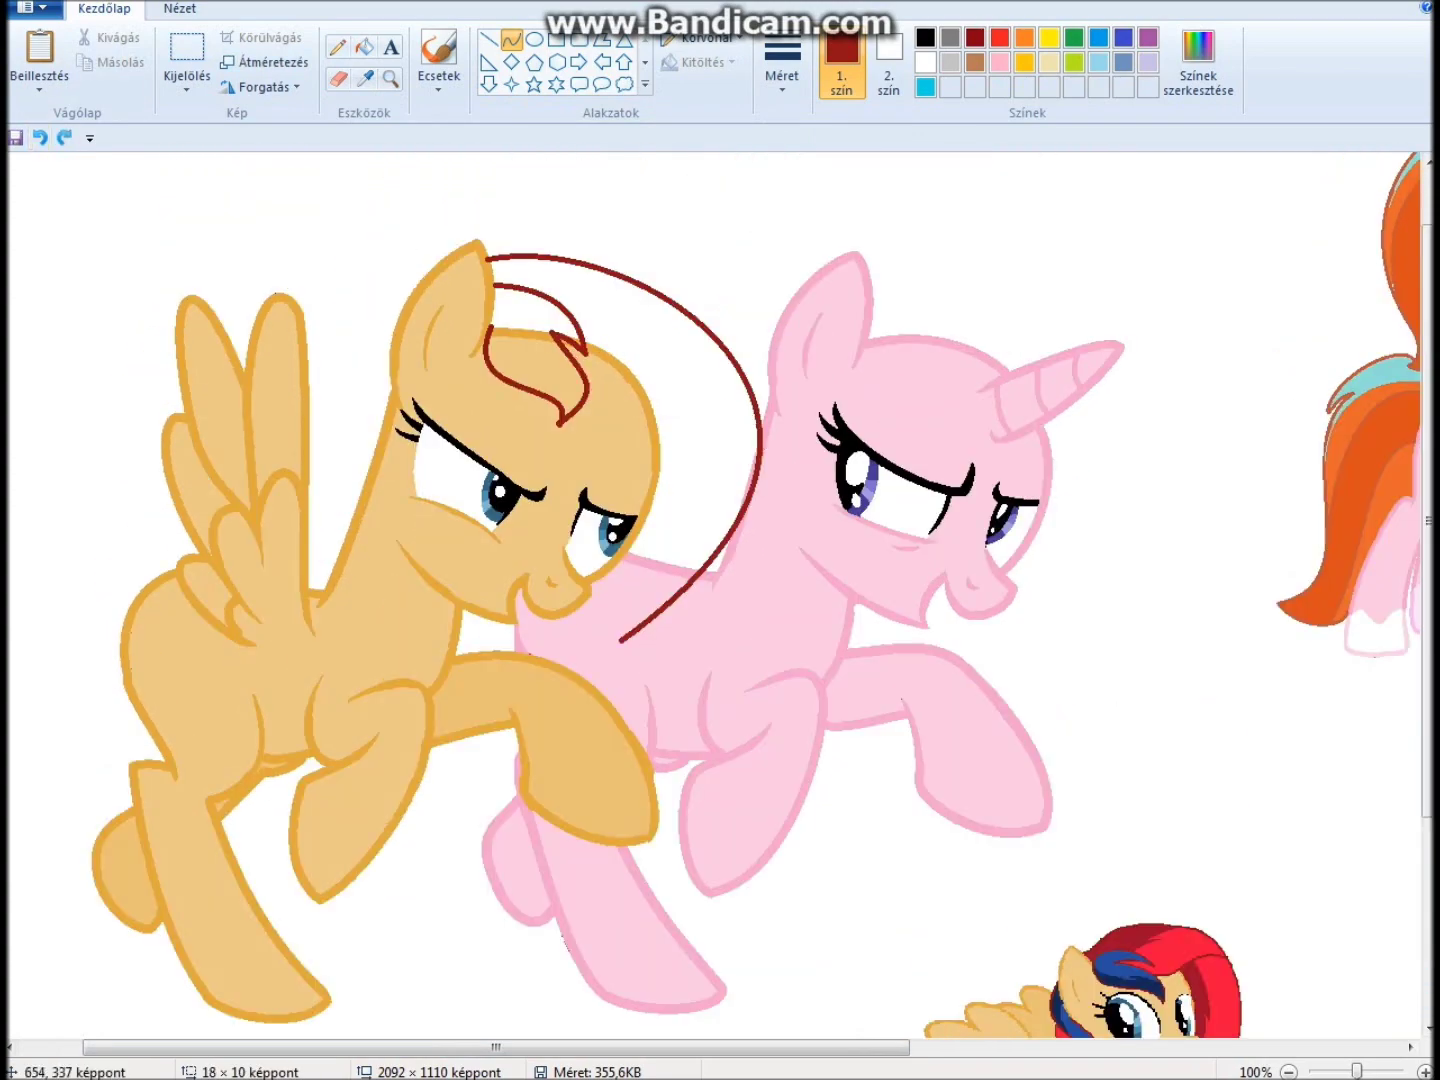
{"action": "left_click_drag", "start_coordinate": [676, 445], "coordinate": [650, 400]}
{"action": "scroll", "coordinate": [720, 590], "scroll_direction": "down", "scroll_amount": 5}
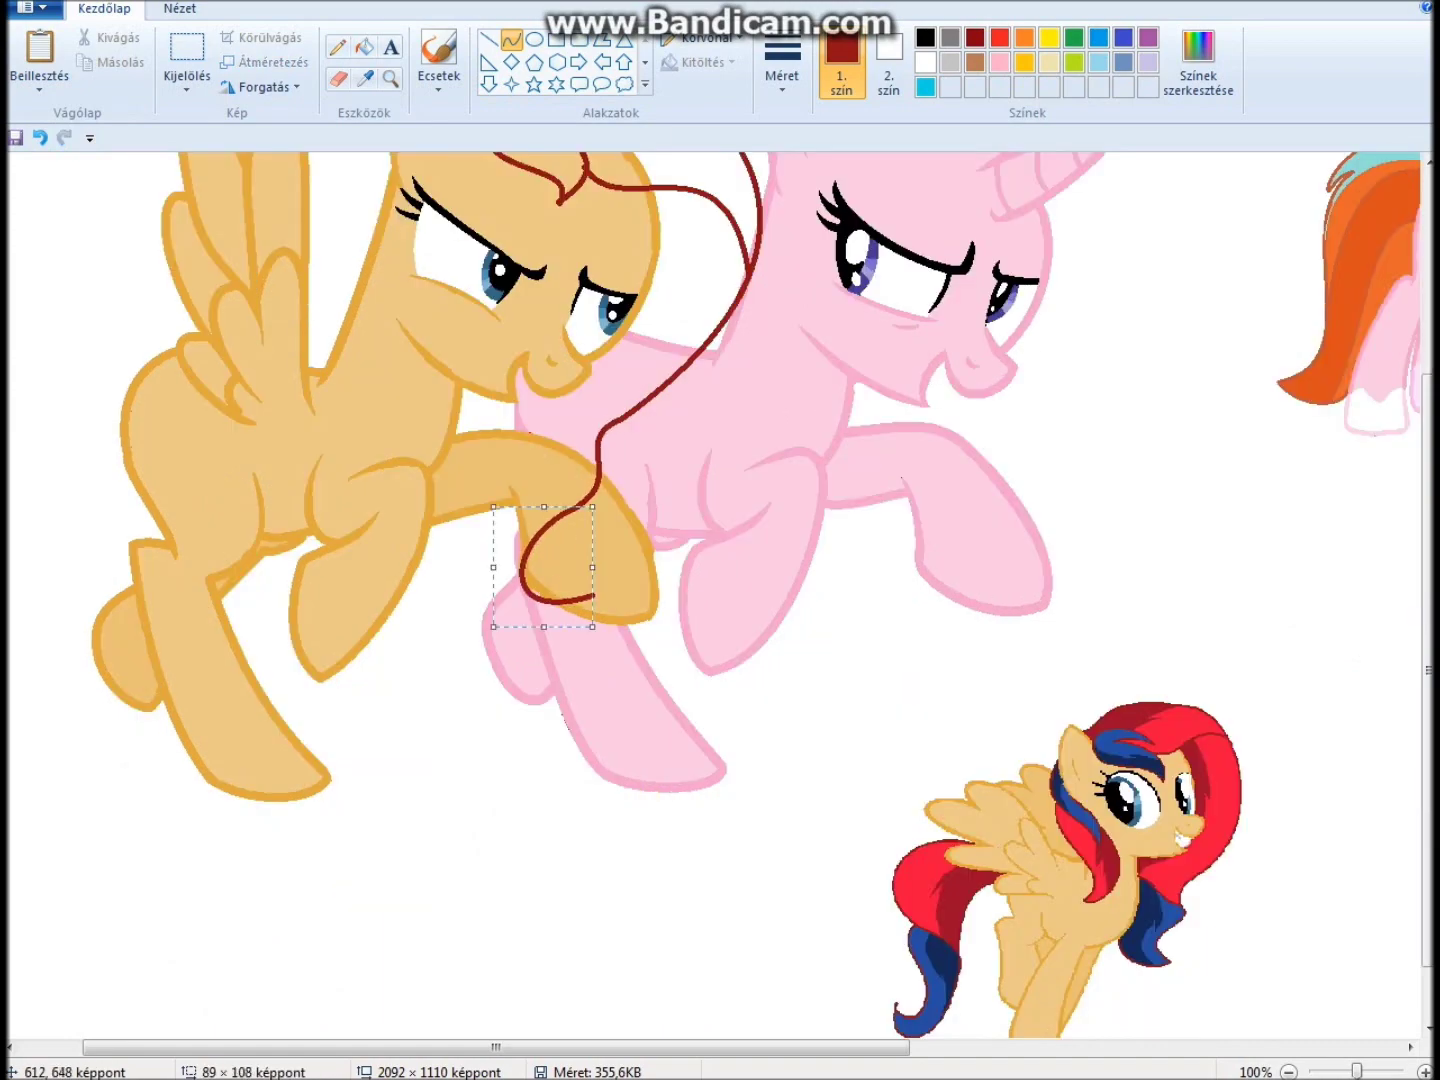
{"action": "left_click", "coordinate": [40, 138]}
{"action": "left_click_drag", "start_coordinate": [660, 664], "coordinate": [420, 600]}
{"action": "scroll", "coordinate": [541, 700], "scroll_direction": "up", "scroll_amount": 3}
{"action": "left_click_drag", "start_coordinate": [540, 800], "coordinate": [550, 885]}
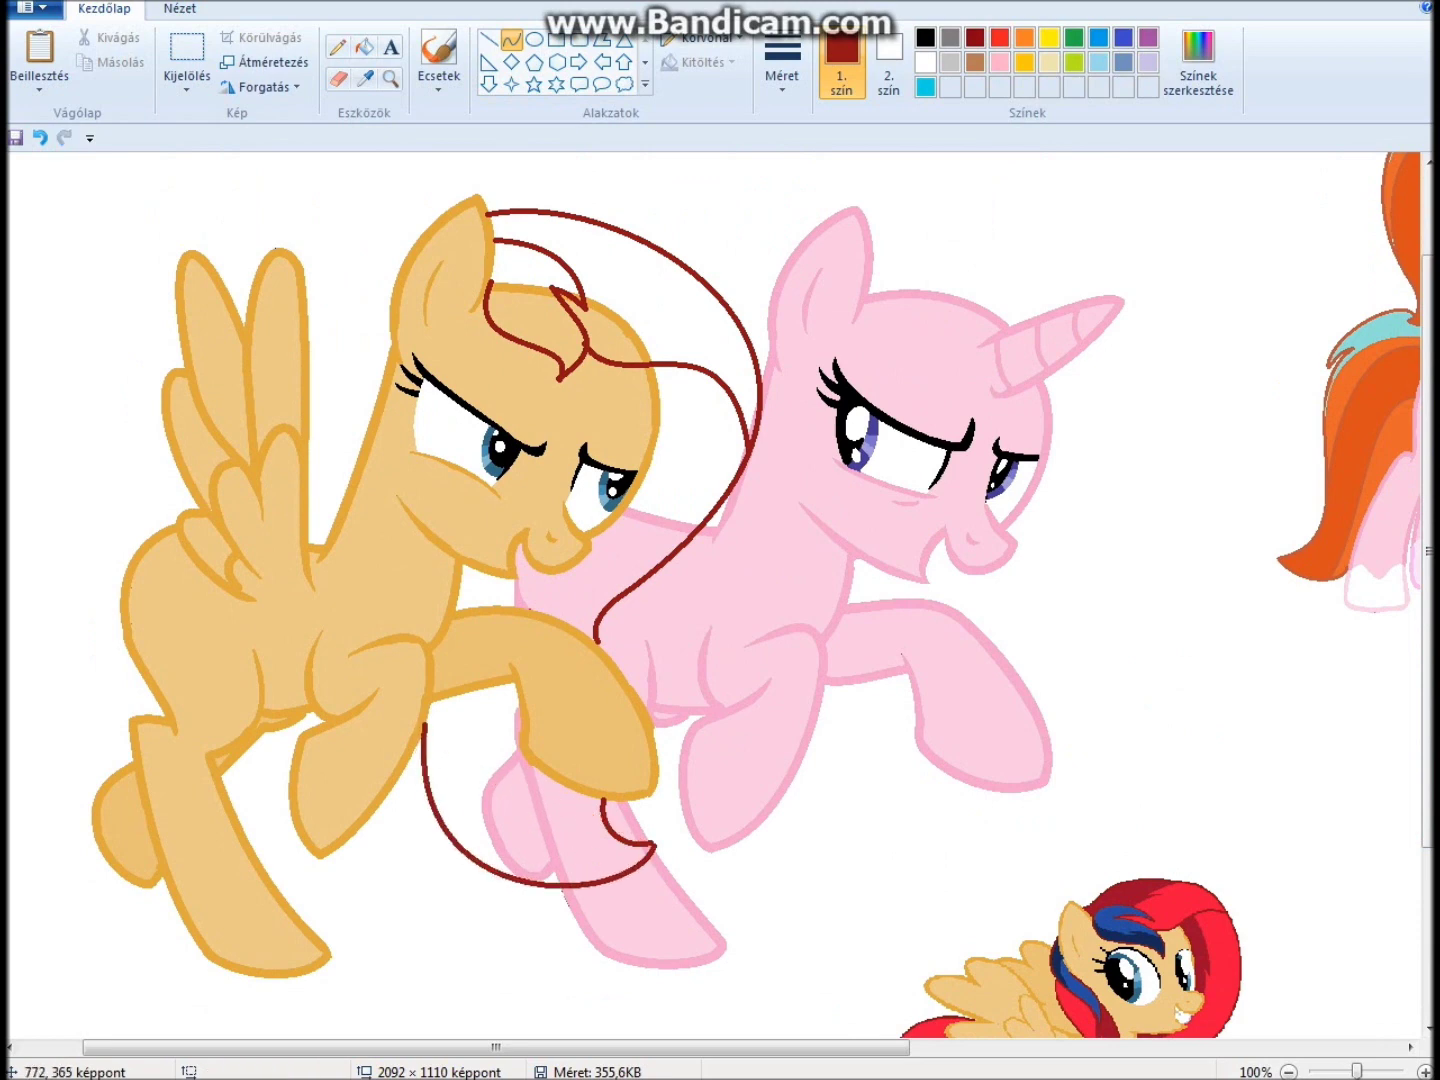
{"action": "key", "text": "ctrl+z"}
- Outline the crescent-shaped mane tip beneath the pegasus's raised foreleg with dark red curves
{"action": "left_click_drag", "start_coordinate": [693, 686], "coordinate": [487, 786]}
{"action": "left_click_drag", "start_coordinate": [591, 738], "coordinate": [606, 869]}
{"action": "scroll", "coordinate": [600, 600], "scroll_direction": "down", "scroll_amount": 1}
- Outline the hair locks hanging behind the pegasus's ear and over her neck with dark red curves
{"action": "left_click_drag", "start_coordinate": [398, 239], "coordinate": [356, 471]}
{"action": "mouse_move", "coordinate": [378, 355]}
{"action": "left_mouse_down"}
{"action": "mouse_move", "coordinate": [345, 300]}
{"action": "mouse_move", "coordinate": [367, 300]}
{"action": "left_mouse_up"}
{"action": "scroll", "coordinate": [700, 599], "scroll_direction": "down", "scroll_amount": 3}
{"action": "scroll", "coordinate": [700, 600], "scroll_direction": "up", "scroll_amount": 1}
{"action": "mouse_move", "coordinate": [346, 191]}
{"action": "left_mouse_down"}
{"action": "mouse_move", "coordinate": [290, 432]}
{"action": "mouse_move", "coordinate": [270, 438]}
{"action": "left_mouse_up"}
{"action": "left_click_drag", "start_coordinate": [340, 370], "coordinate": [389, 441]}
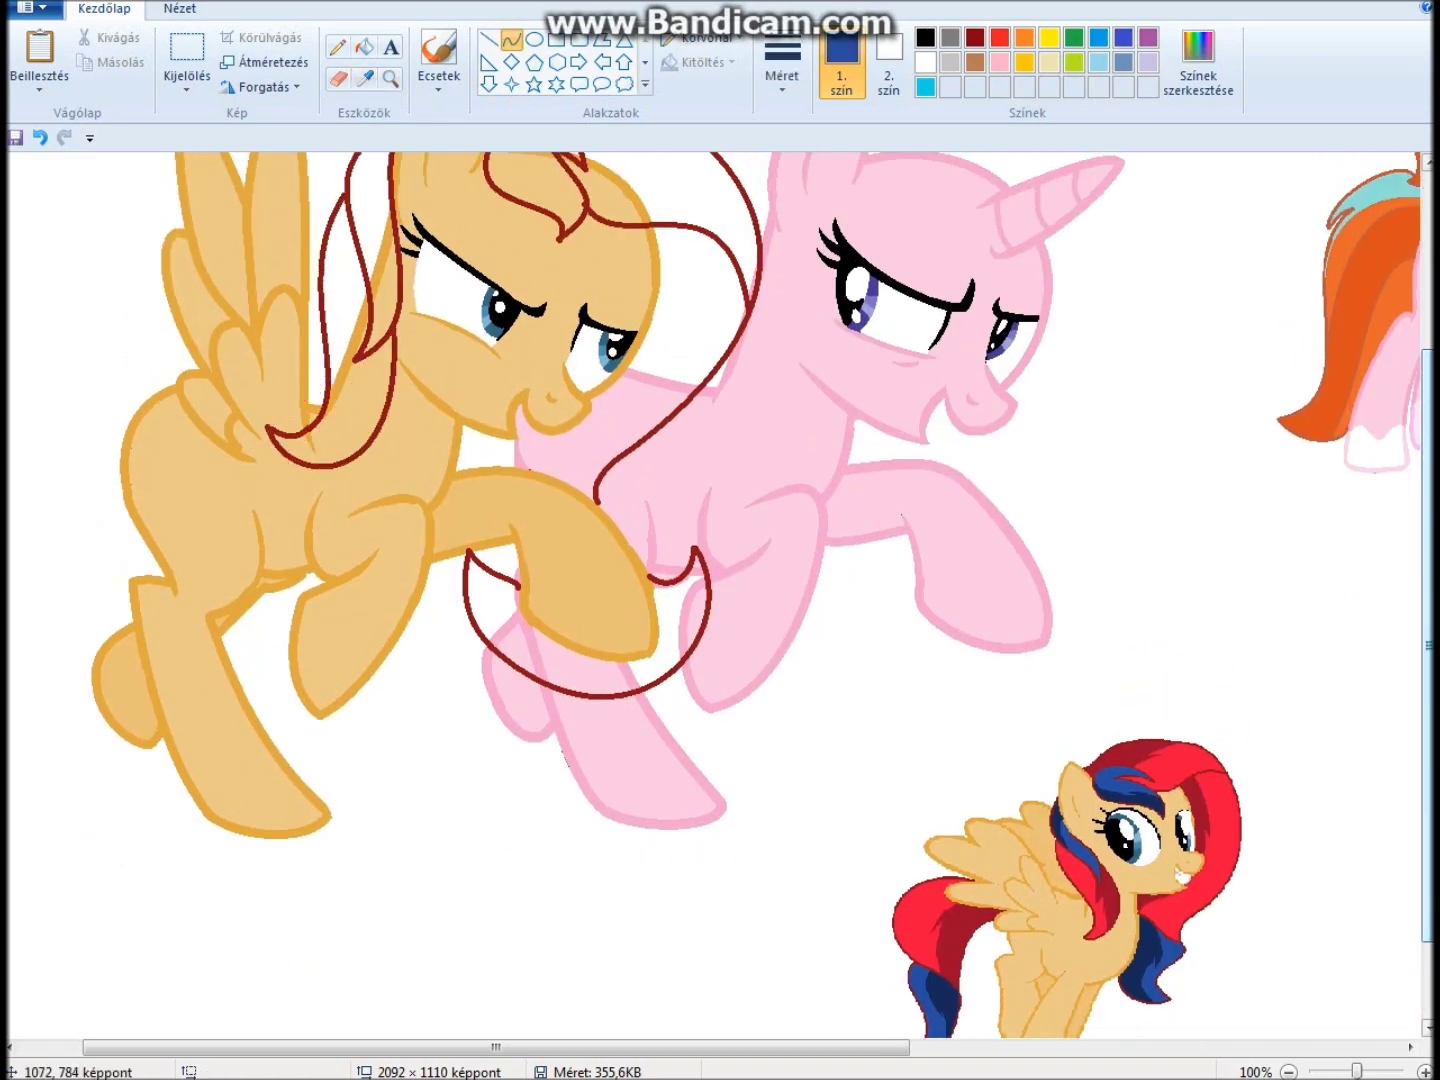
- Fill the pegasus's forelock, the lock behind her ear and the crescent mane tip with blue
{"action": "left_click", "coordinate": [364, 47]}
{"action": "left_click", "coordinate": [373, 229]}
{"action": "left_click", "coordinate": [384, 270]}
{"action": "left_click", "coordinate": [540, 200]}
{"action": "left_click", "coordinate": [391, 78]}
{"action": "left_click", "coordinate": [605, 211]}
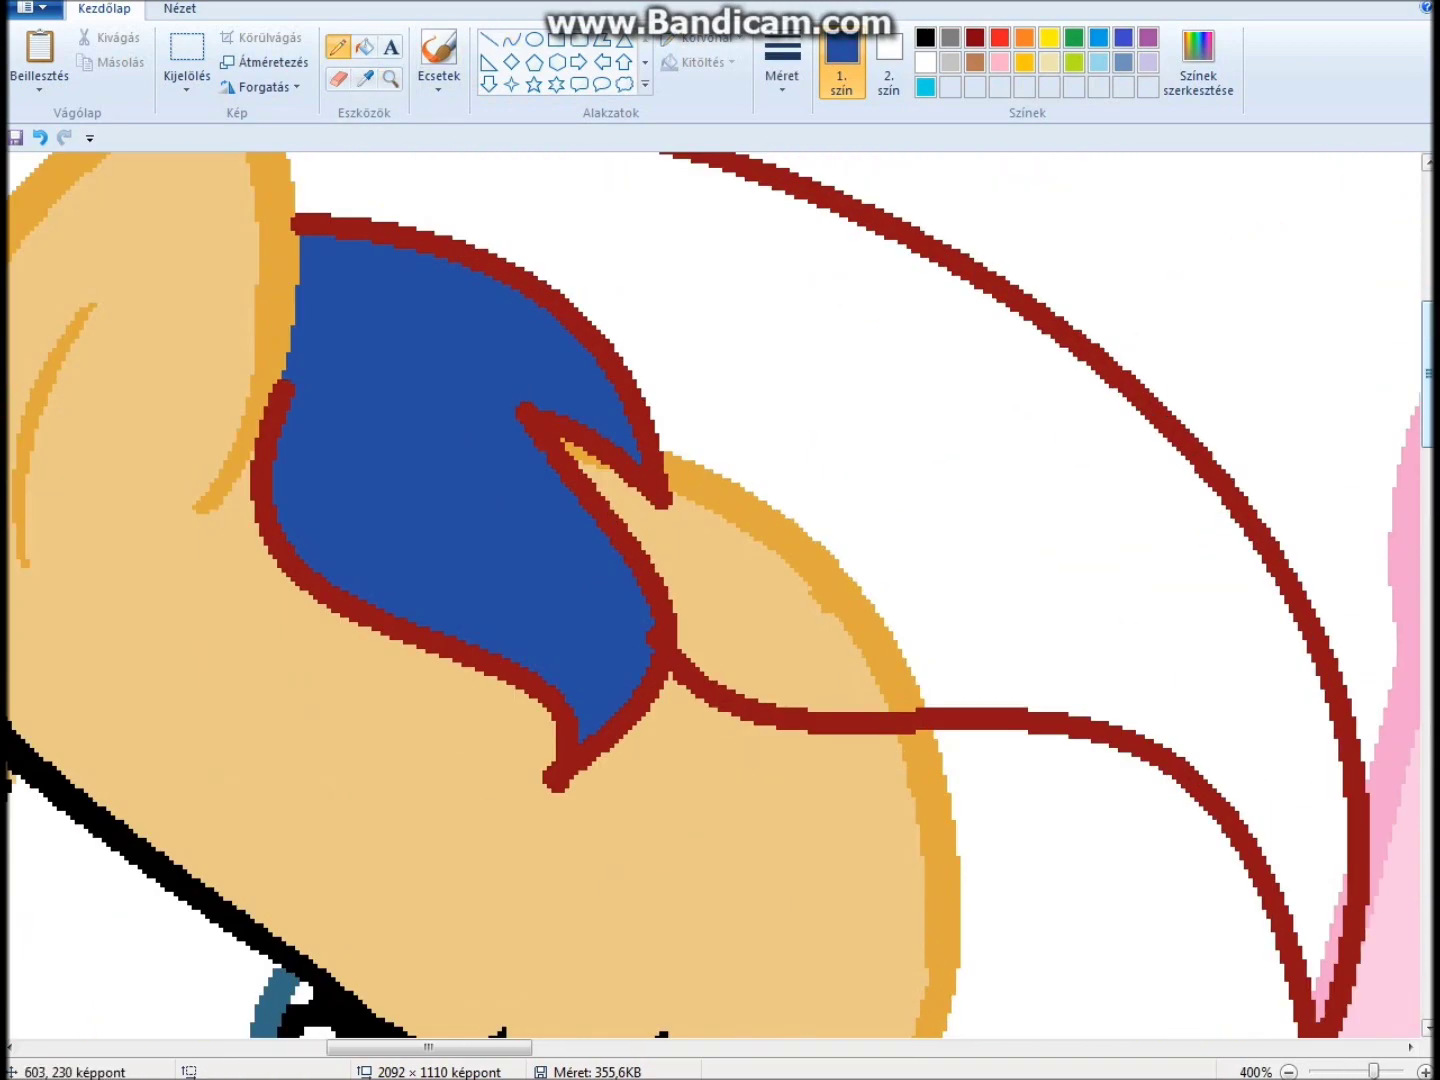
{"action": "scroll", "coordinate": [720, 599], "scroll_direction": "down", "scroll_amount": 4}
{"action": "left_click", "coordinate": [364, 47]}
{"action": "left_click", "coordinate": [376, 542]}
- Fill the pegasus's main mane, the area under her chin and the outer side lock with bright red
{"action": "left_click", "coordinate": [999, 38]}
{"action": "left_click", "coordinate": [400, 301]}
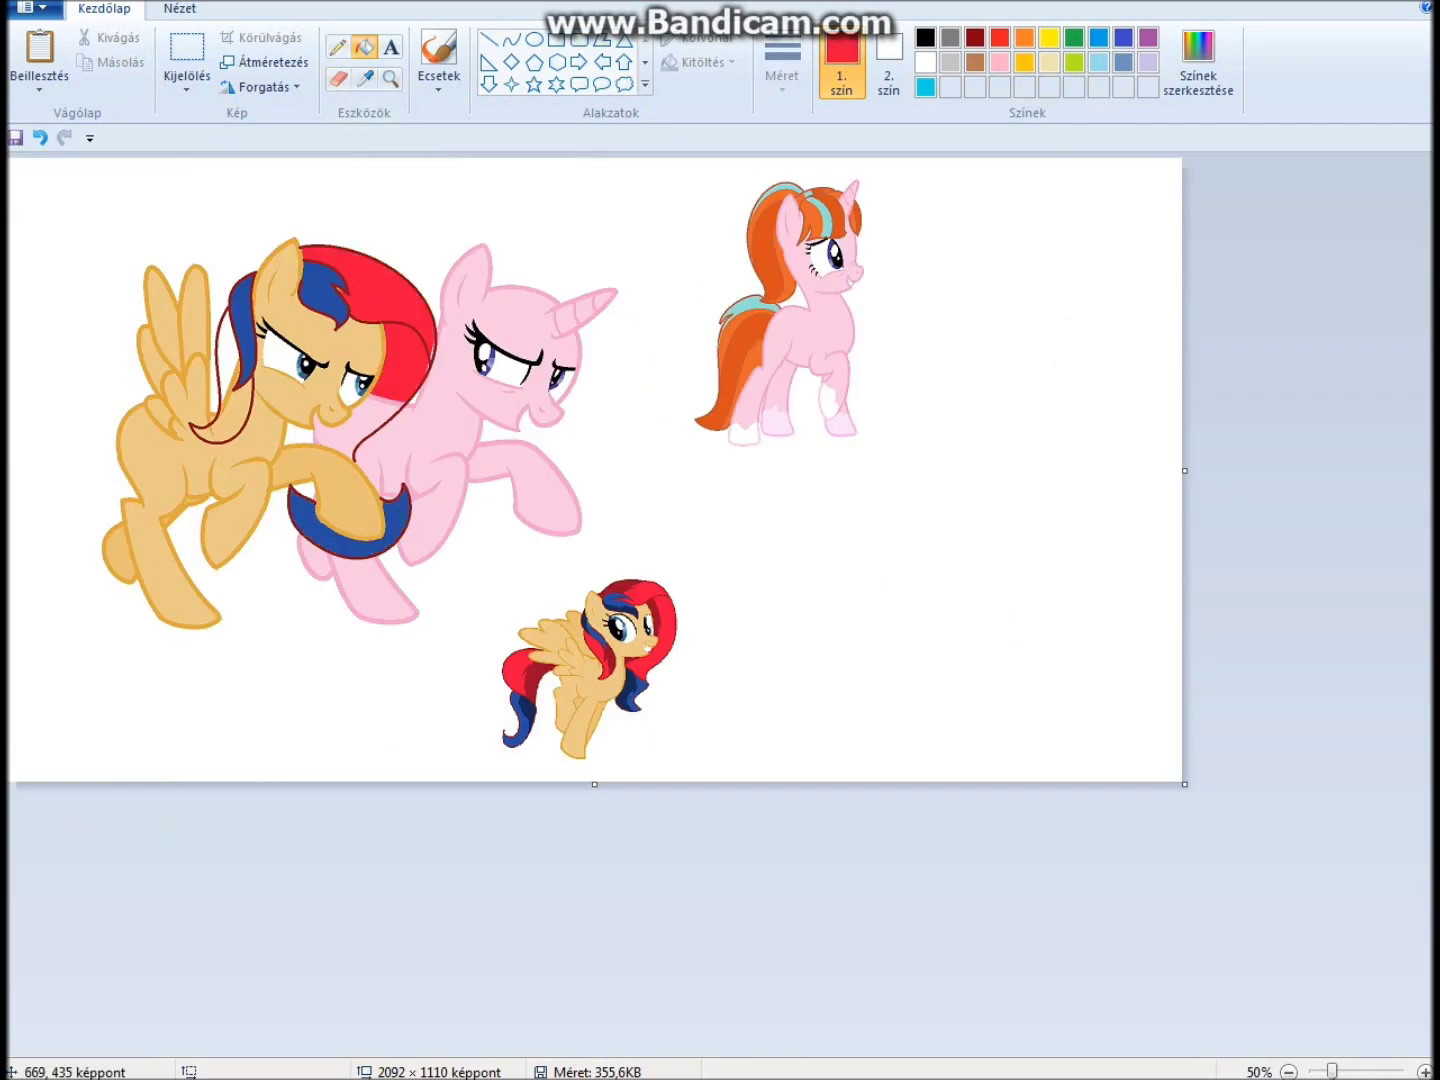
{"action": "left_click", "coordinate": [340, 429]}
{"action": "left_click", "coordinate": [221, 380]}
- Shade the lower part of the pegasus's blue forelock and the inner side of her blue side lock in navy
{"action": "left_click", "coordinate": [364, 77]}
{"action": "scroll", "coordinate": [190, 510], "scroll_direction": "up", "scroll_amount": 1}
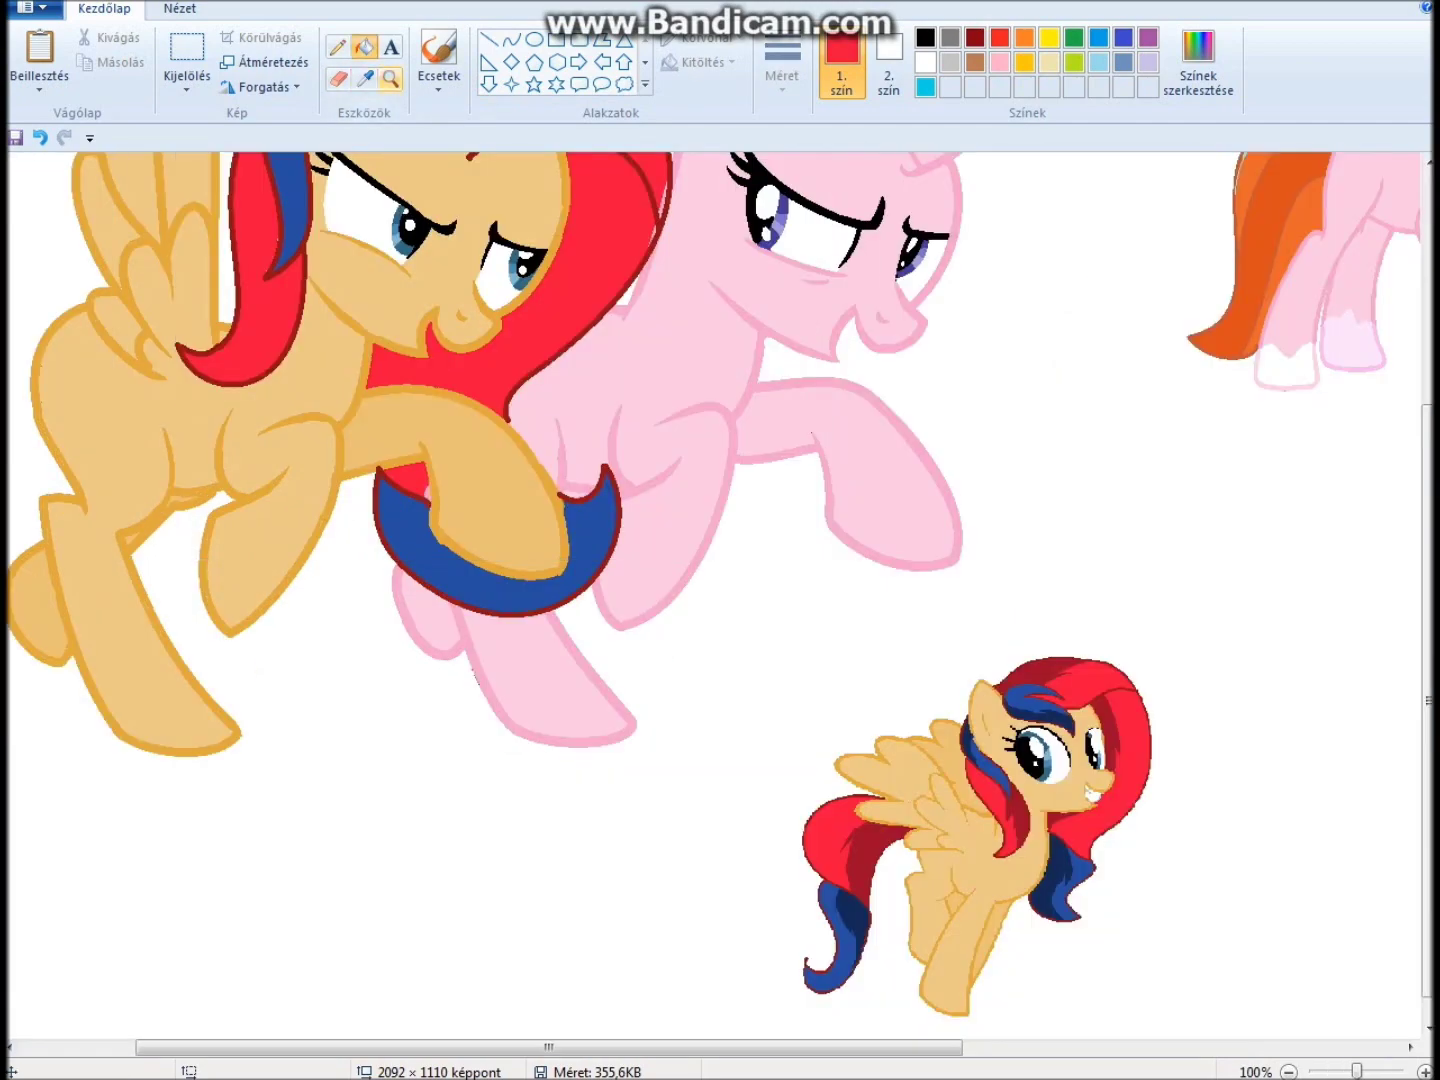
{"action": "left_click", "coordinate": [290, 210]}
{"action": "scroll", "coordinate": [405, 426], "scroll_direction": "up", "scroll_amount": 4}
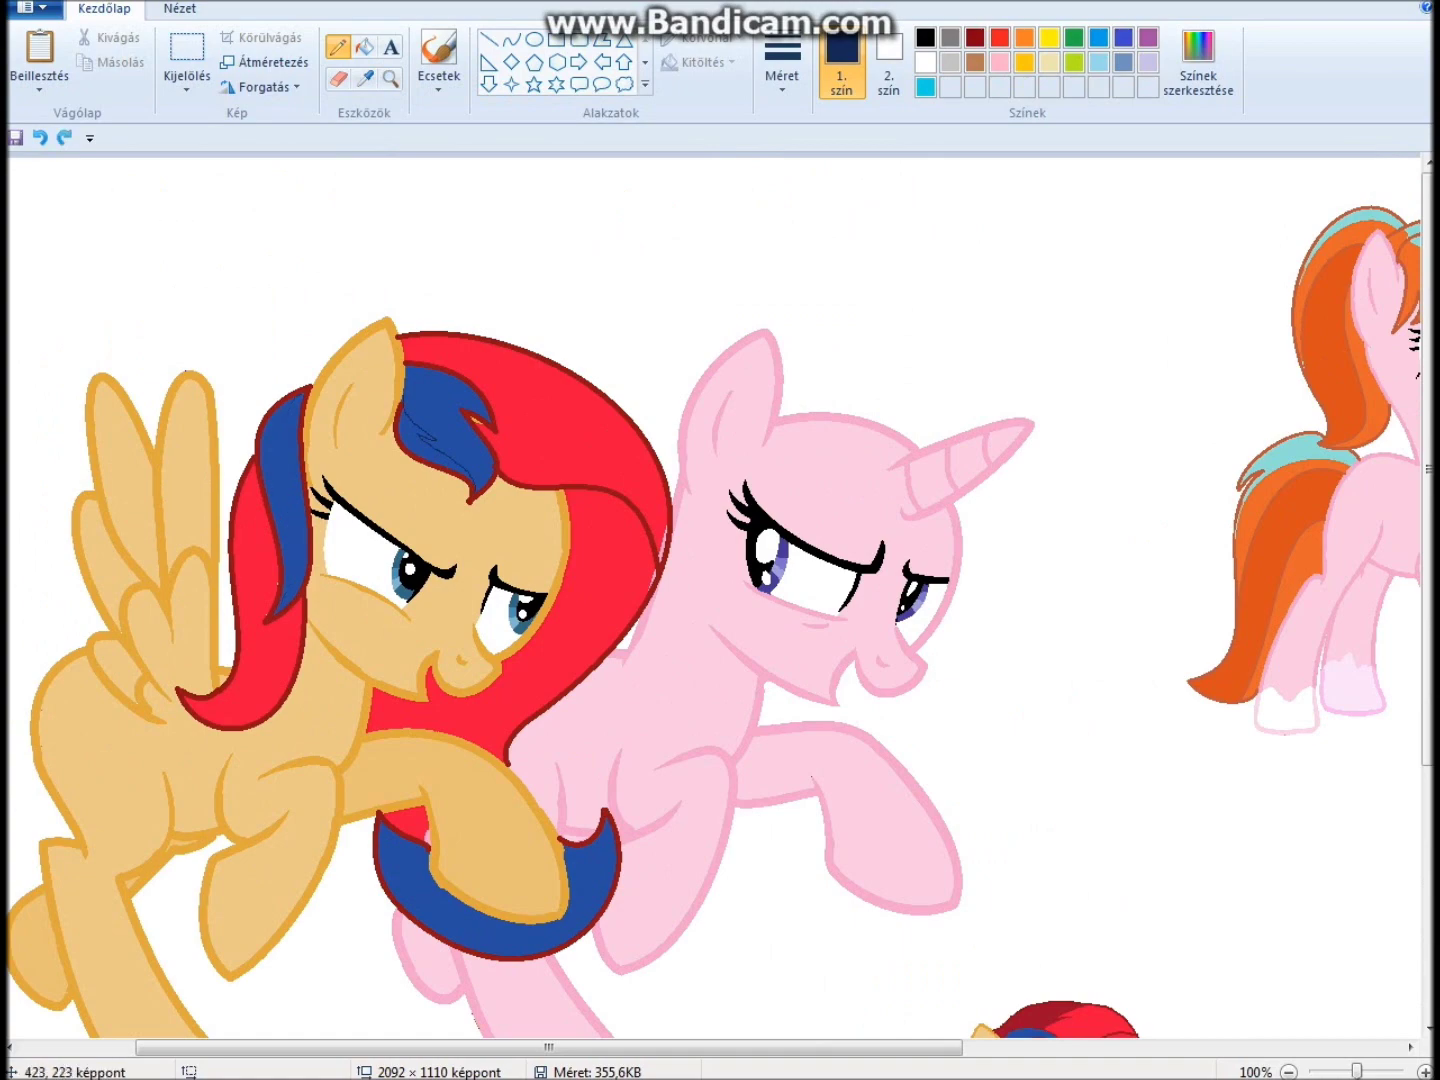
{"action": "left_click", "coordinate": [390, 78]}
{"action": "left_click", "coordinate": [280, 499]}
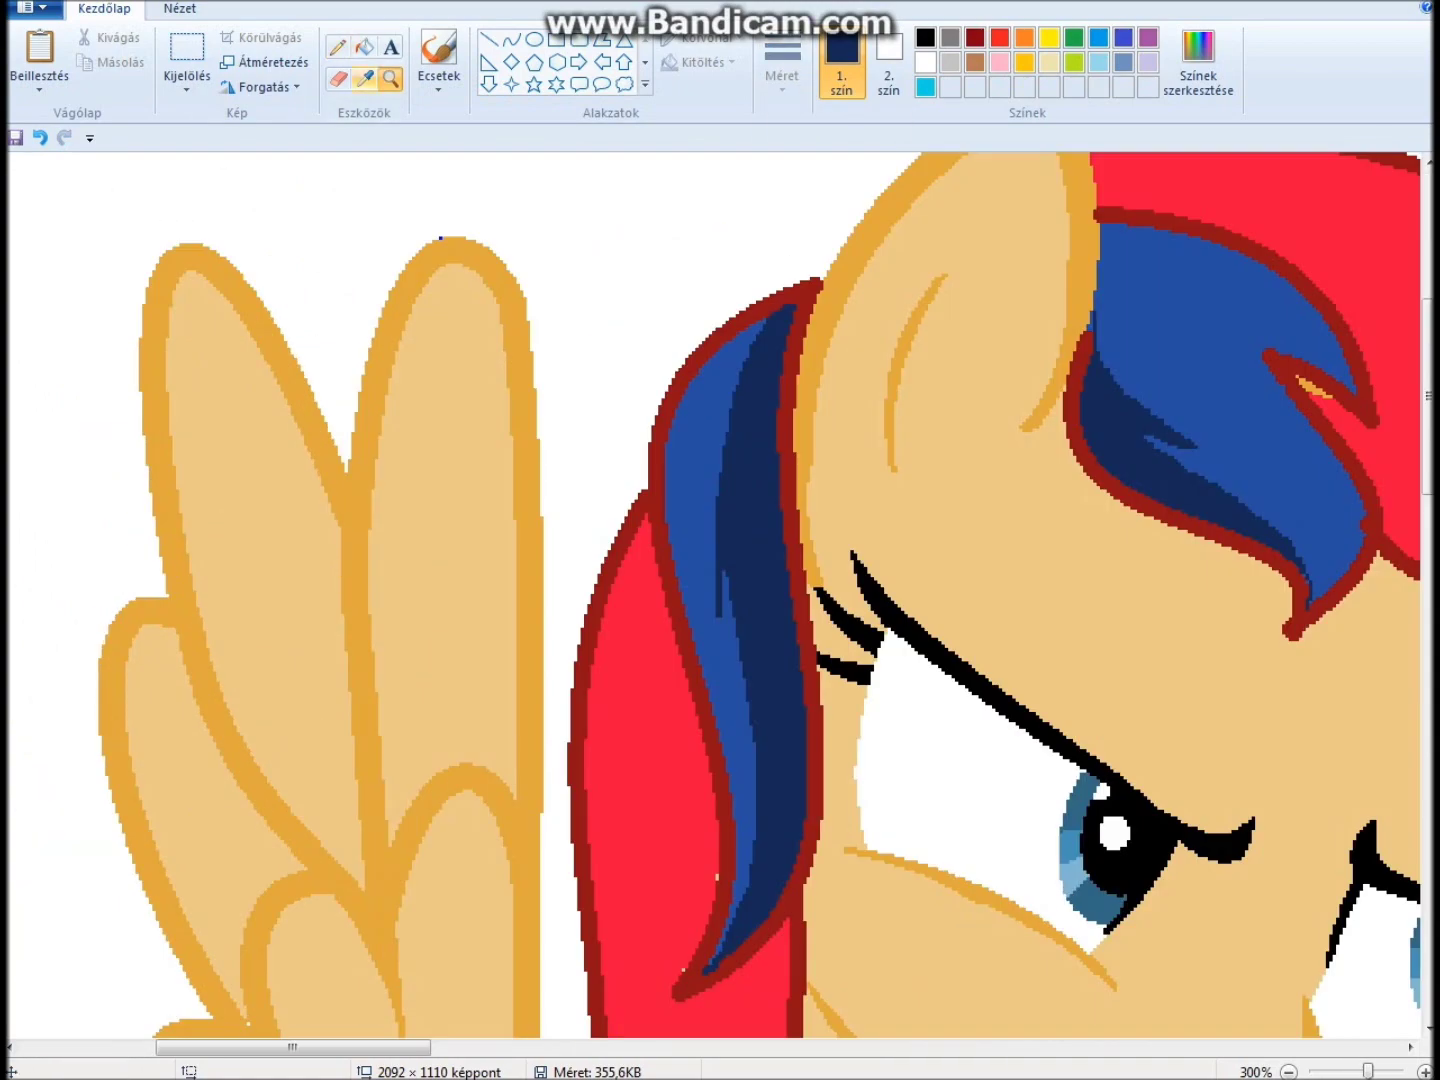
- Draw the shading edge inside the crescent mane tip and fill its lower part with navy
{"action": "scroll", "coordinate": [720, 600], "scroll_direction": "down", "scroll_amount": 5}
{"action": "key", "text": "ctrl+Page_Down"}
{"action": "key", "text": "ctrl+Page_Up"}
{"action": "left_click_drag", "start_coordinate": [474, 553], "coordinate": [520, 599]}
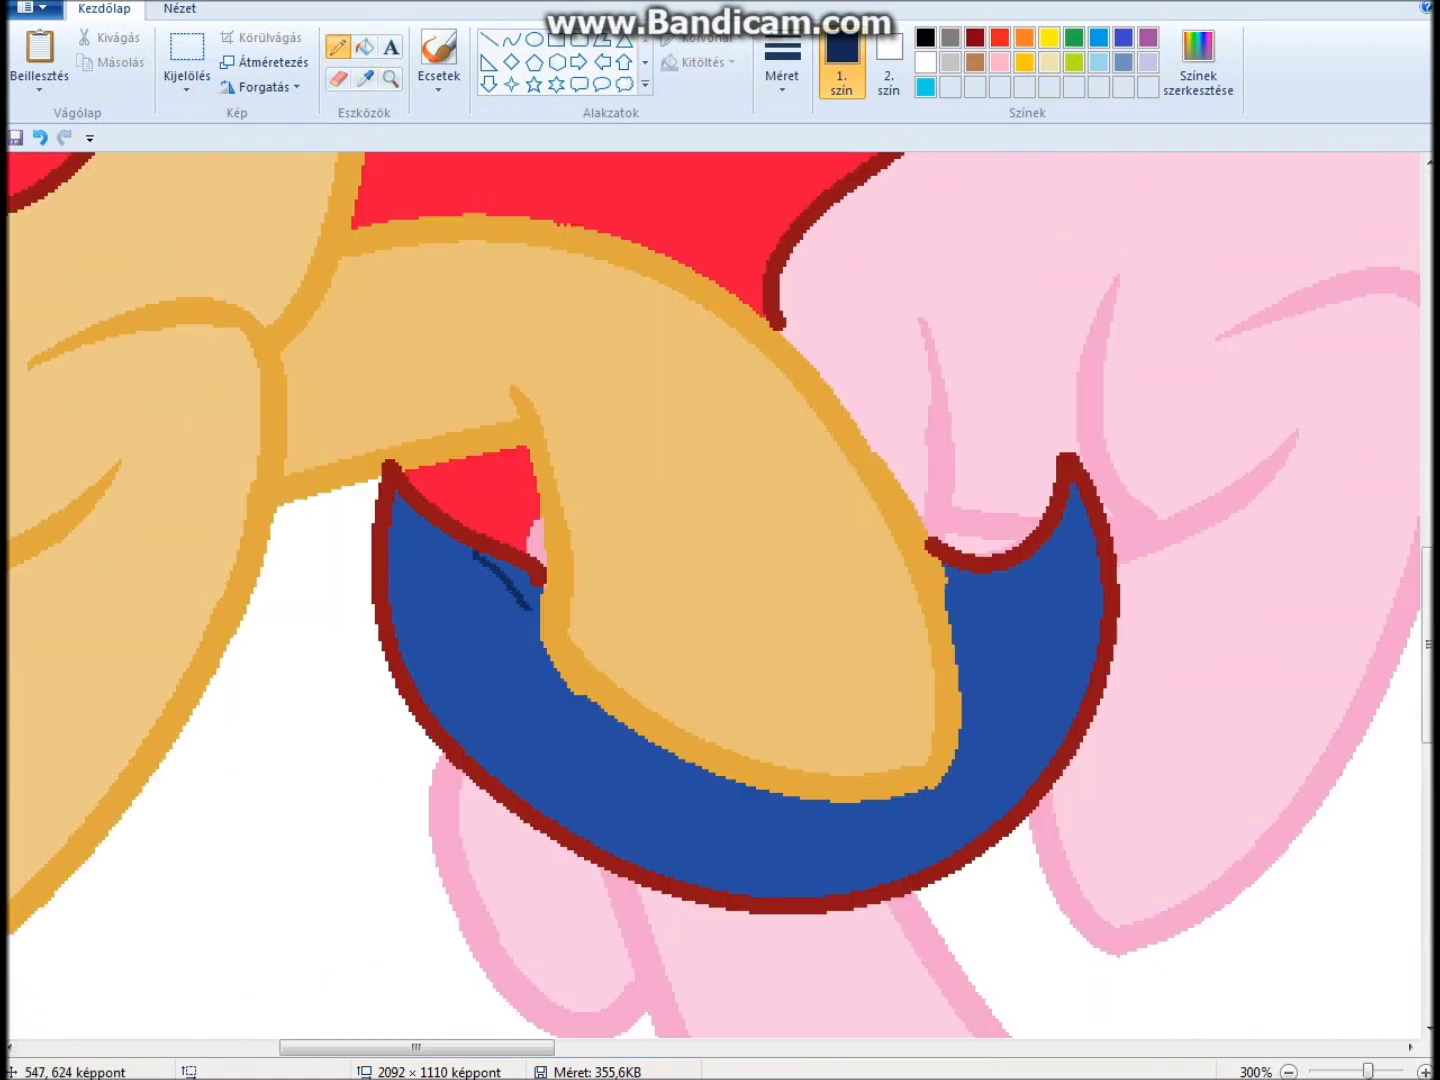
{"action": "left_click", "coordinate": [364, 47]}
{"action": "left_click", "coordinate": [650, 831]}
- Shade the pegasus's red mane in dark red along the top, behind her face and under her chin
{"action": "scroll", "coordinate": [720, 600], "scroll_direction": "up", "scroll_amount": 2}
{"action": "key", "text": "ctrl+Page_Down"}
{"action": "left_click", "coordinate": [999, 37]}
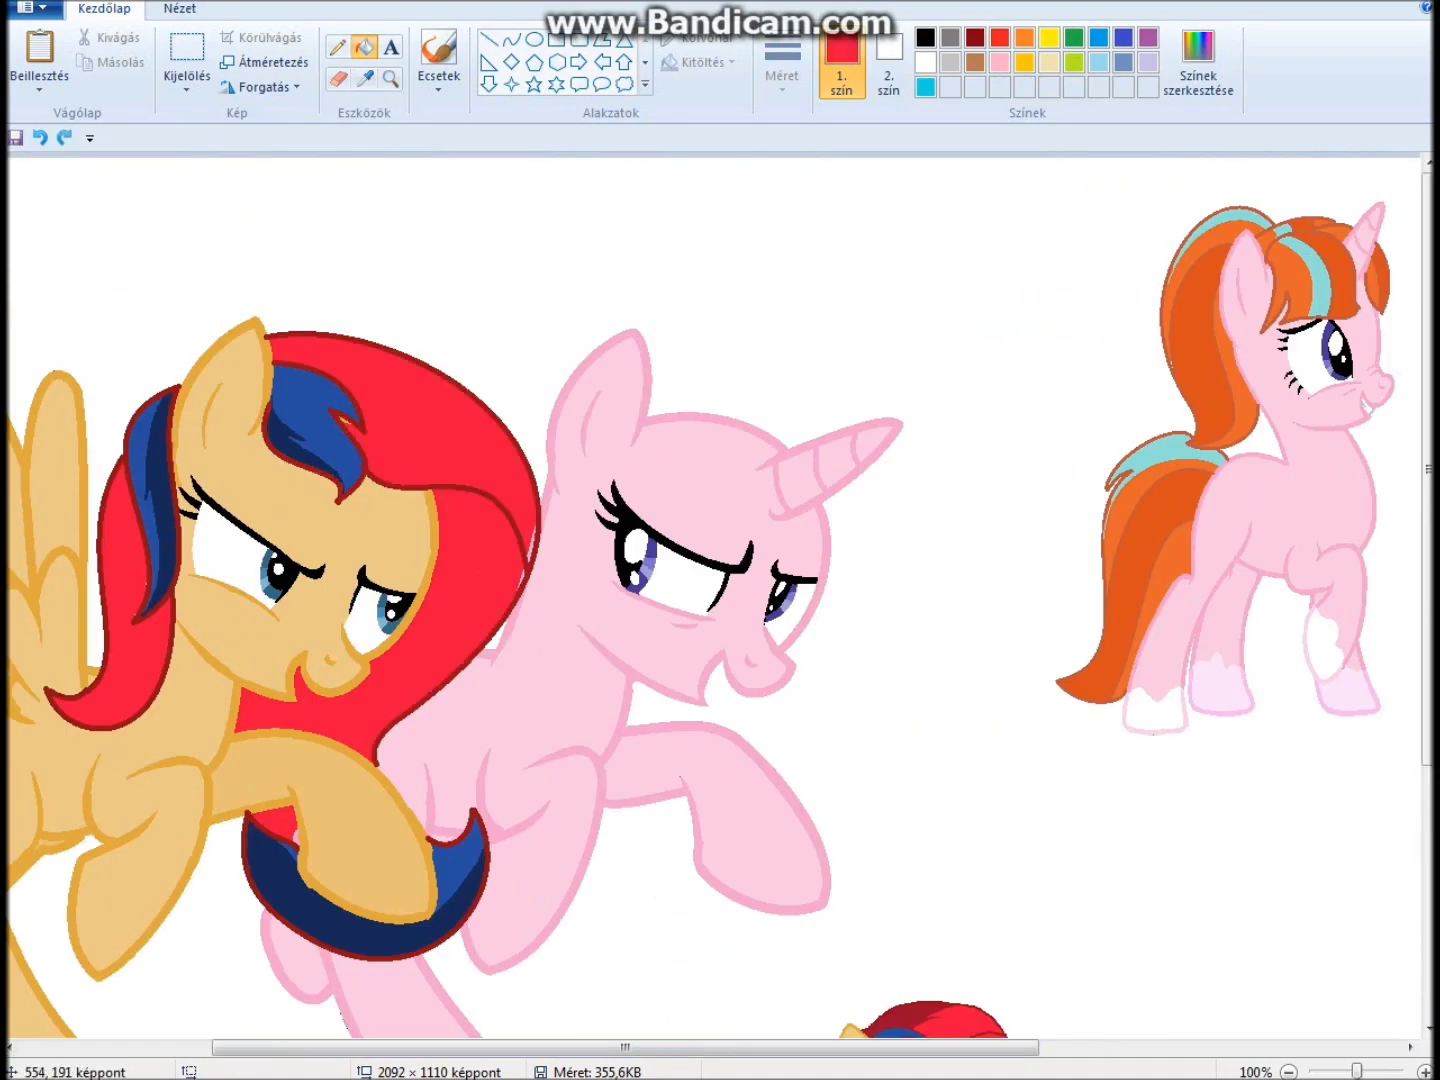
{"action": "left_click", "coordinate": [500, 439]}
{"action": "key", "text": "ctrl+z"}
{"action": "key", "text": "ctrl+y"}
{"action": "left_click", "coordinate": [280, 706]}
{"action": "left_click", "coordinate": [440, 600]}
{"action": "key", "text": "ctrl+Page_Up"}
{"action": "key", "text": "ctrl+Page_Up"}
{"action": "key", "text": "ctrl+Page_Up"}
{"action": "left_click", "coordinate": [337, 47]}
{"action": "key", "text": "ctrl+Page_Down"}
{"action": "key", "text": "ctrl+Page_Down"}
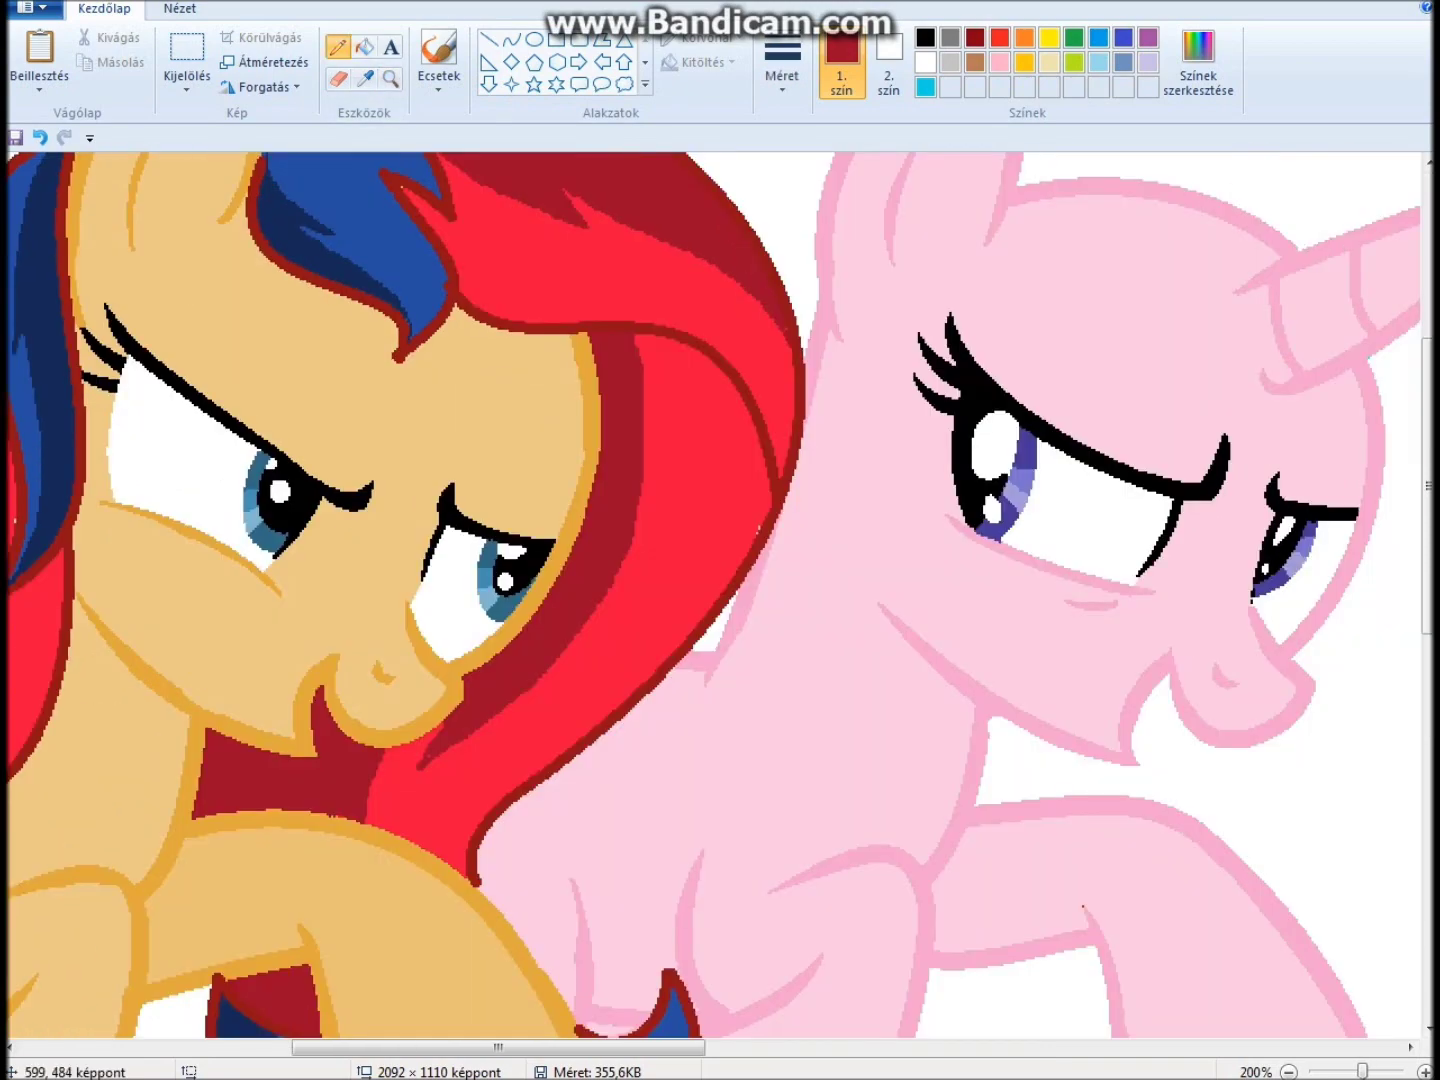
- Move the small winged reference pony beside the unicorn reference and deselect it
{"action": "key", "text": "ctrl+Page_Down"}
{"action": "key", "text": "ctrl+Page_Down"}
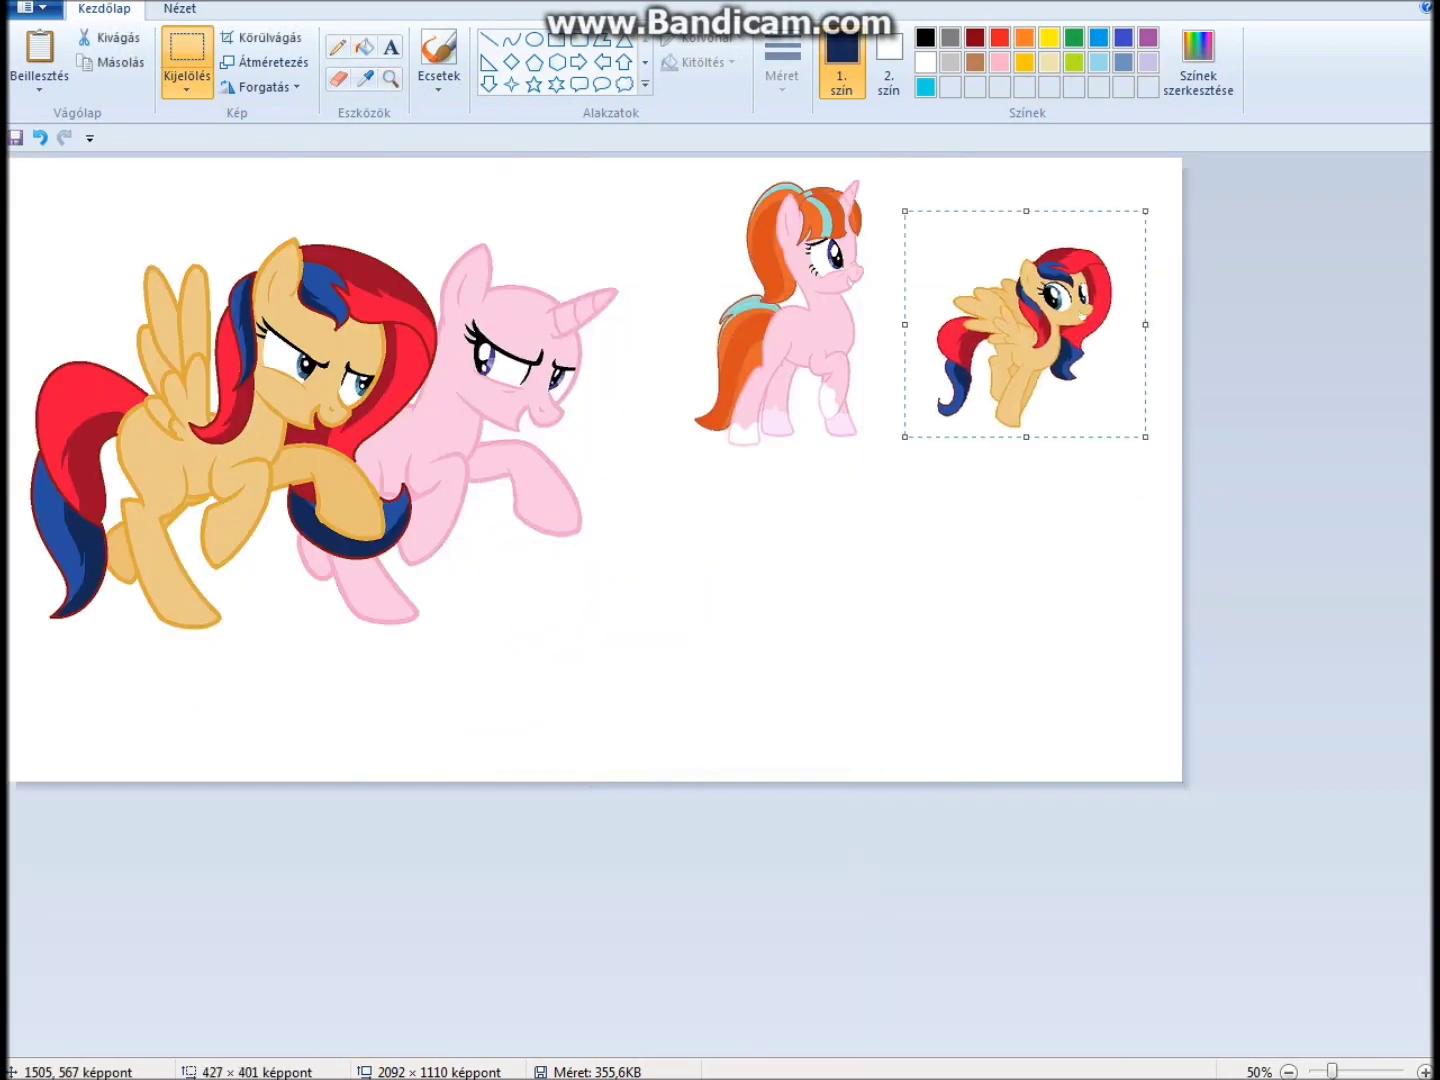
{"action": "key", "text": "Escape"}
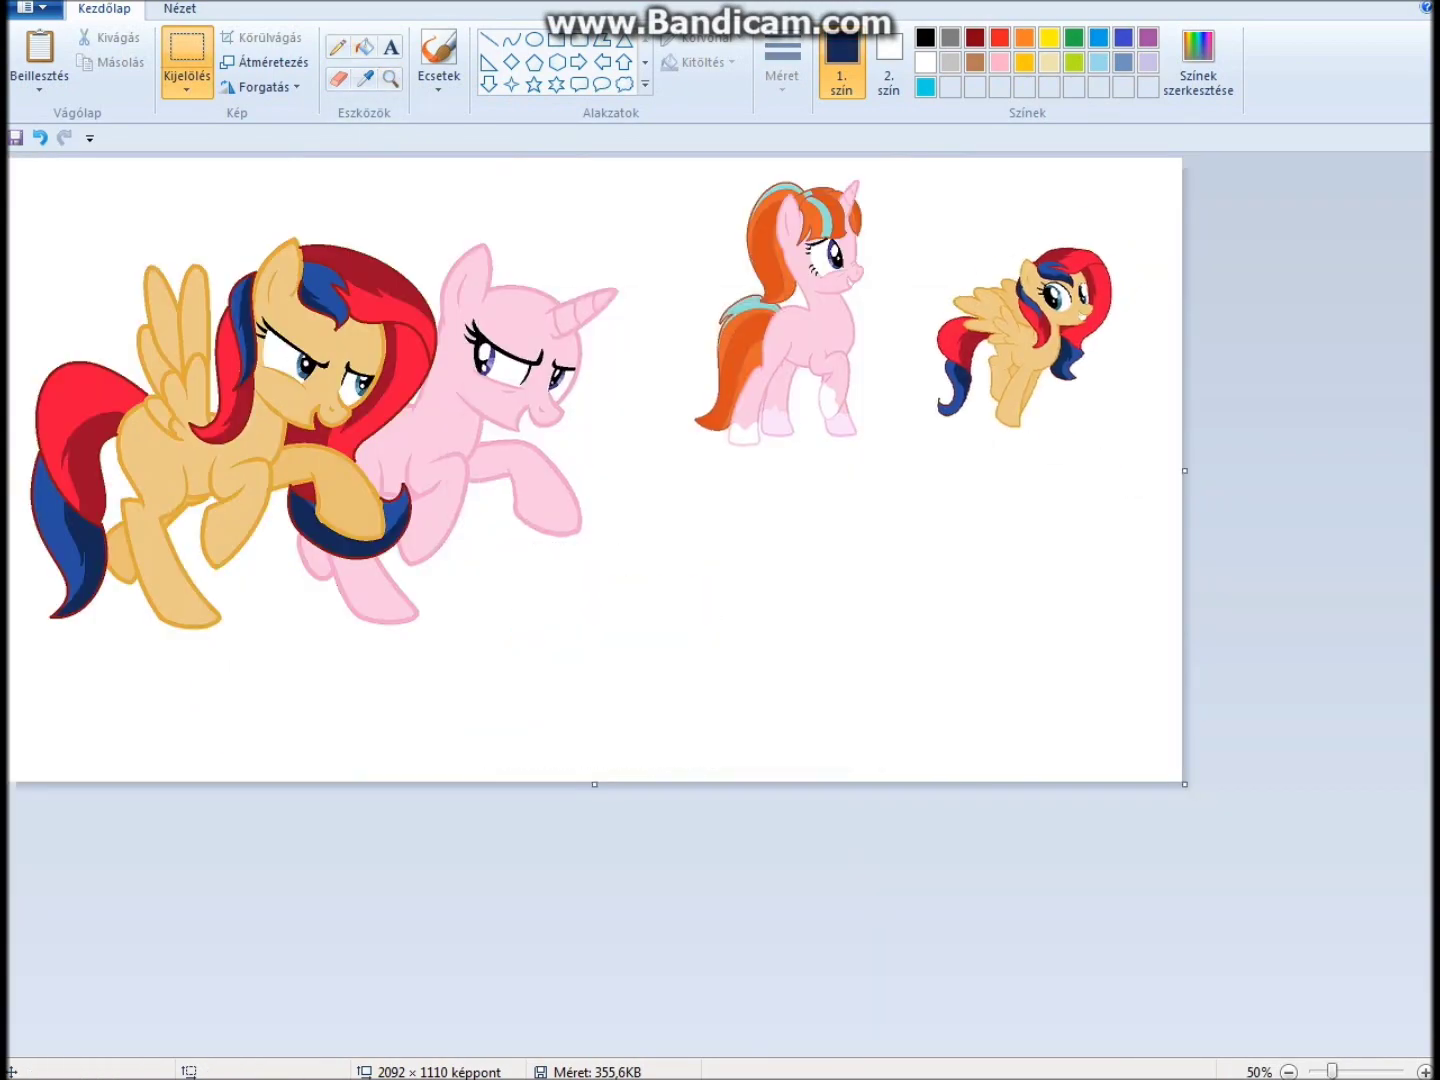
- Outline the large unicorn's bangs and raised ponytail with brownish-orange curves
{"action": "key", "text": "ctrl+Page_Up"}
{"action": "left_click_drag", "start_coordinate": [220, 521], "coordinate": [293, 499]}
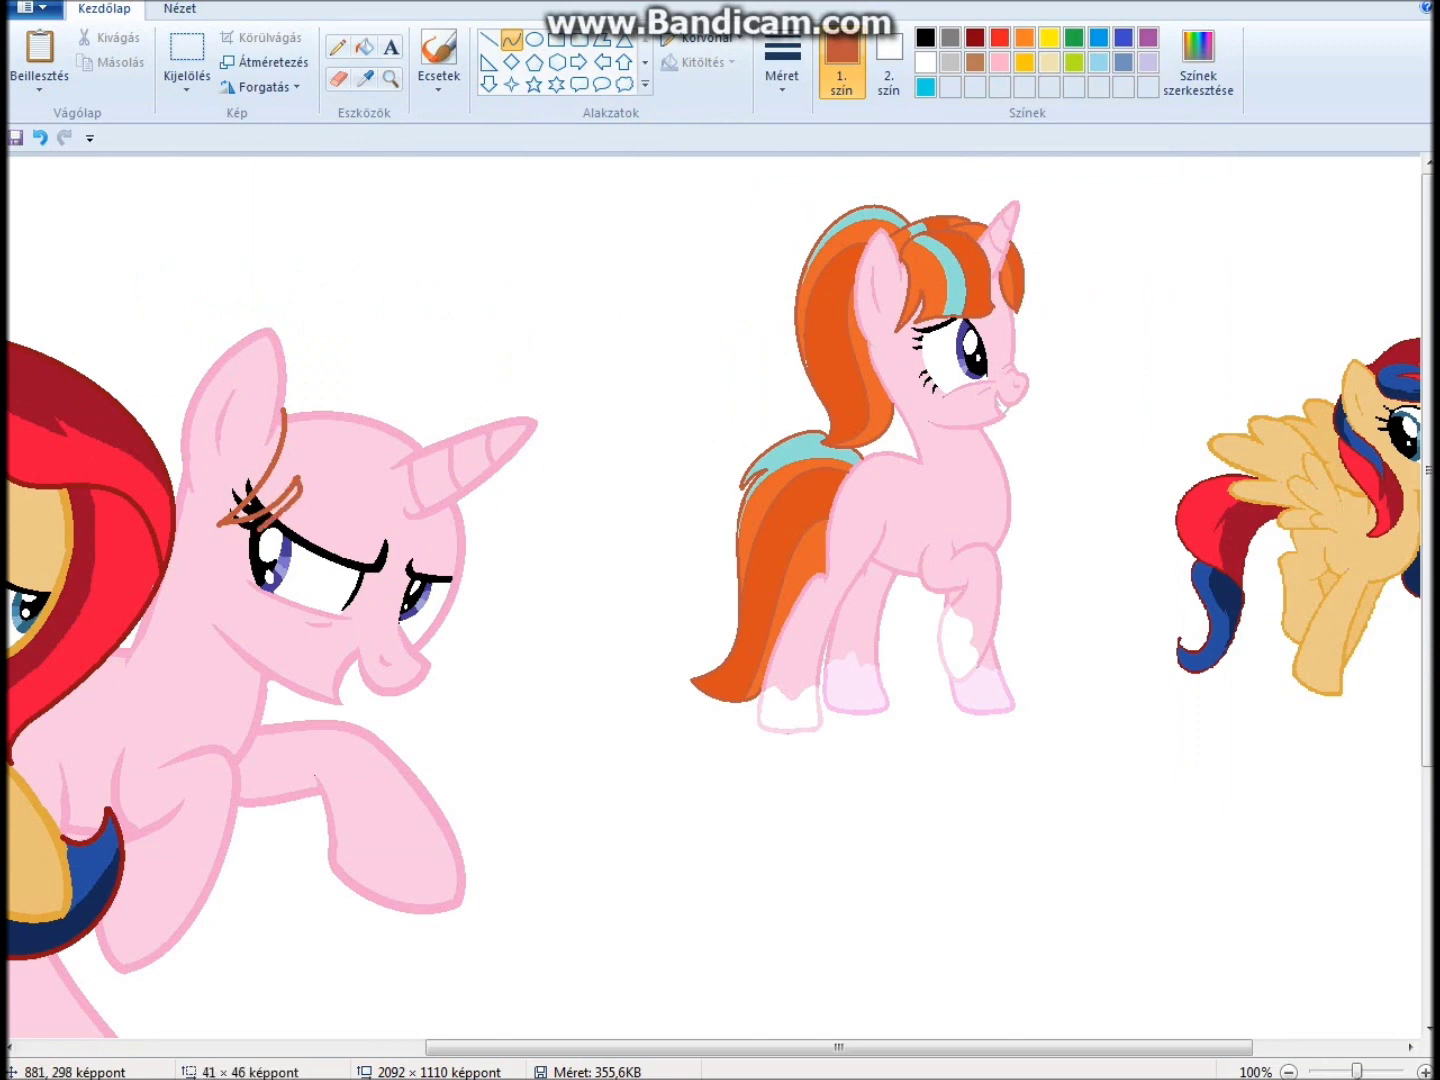
{"action": "left_click_drag", "start_coordinate": [389, 555], "coordinate": [420, 432]}
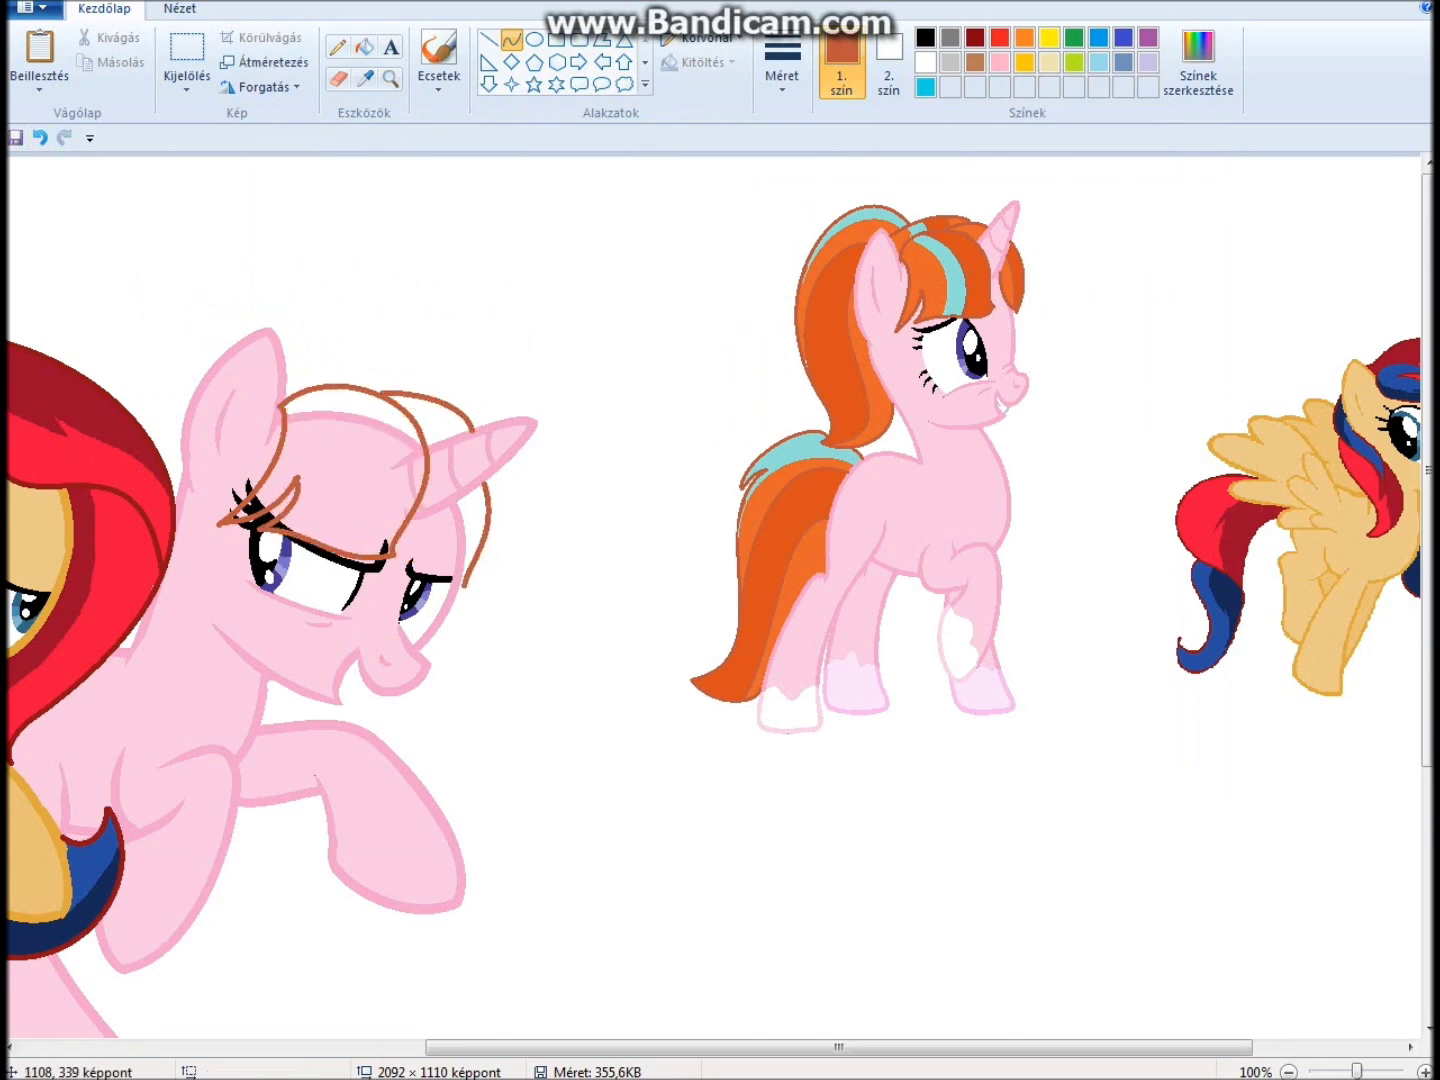
{"action": "left_click_drag", "start_coordinate": [840, 1047], "coordinate": [770, 1048]}
{"action": "left_click_drag", "start_coordinate": [420, 385], "coordinate": [301, 281]}
{"action": "left_click", "coordinate": [364, 78]}
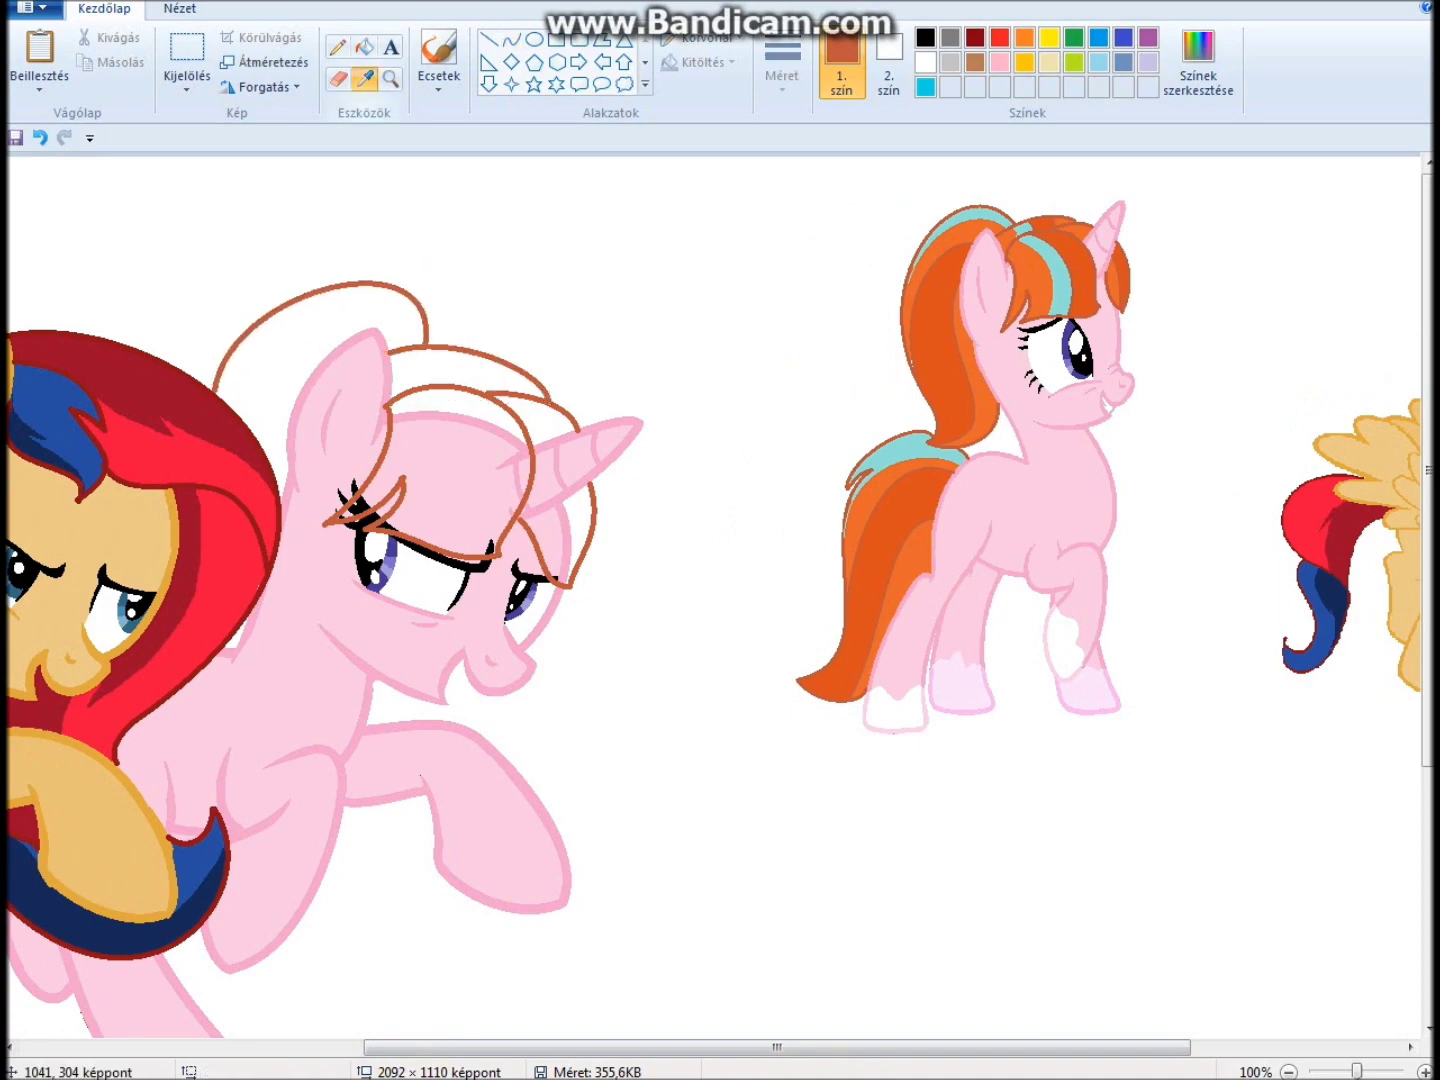
- Outline the unicorn's tail behind the pegasus's legs with brownish-orange curves
{"action": "scroll", "coordinate": [699, 599], "scroll_direction": "down", "scroll_amount": 4}
{"action": "scroll", "coordinate": [700, 599], "scroll_direction": "left", "scroll_amount": 8}
{"action": "left_click", "coordinate": [511, 40]}
- Fill the unicorn's mane and tail with the reference's orange and cover the head outline showing through the bangs
{"action": "left_click", "coordinate": [364, 77]}
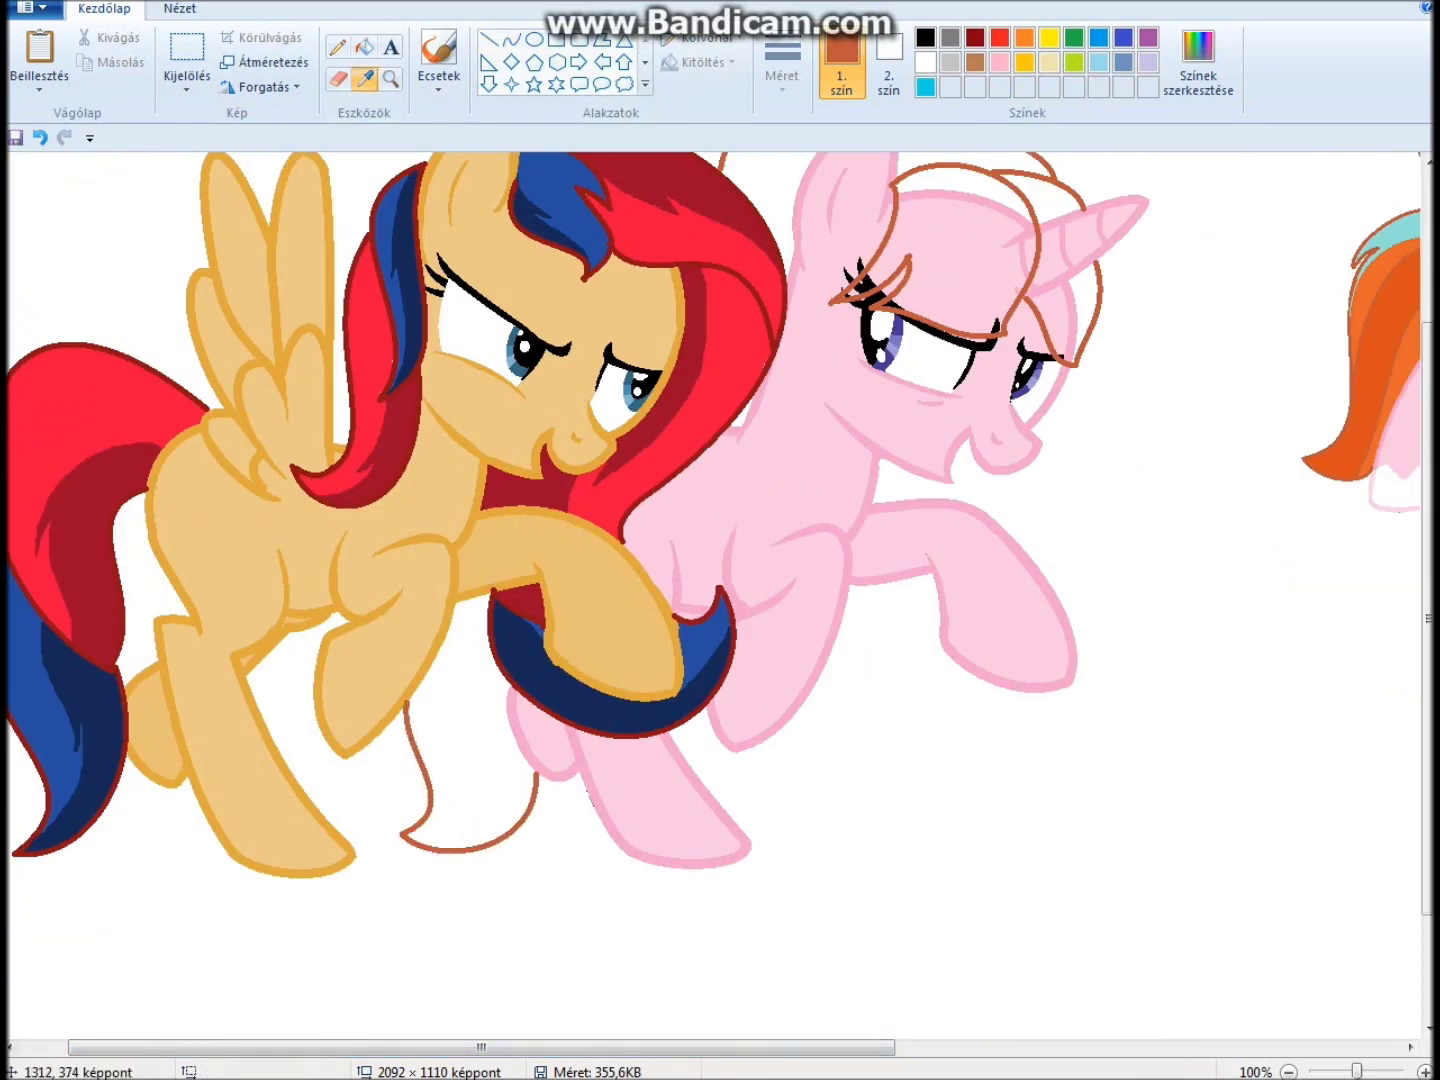
{"action": "left_click", "coordinate": [1390, 329]}
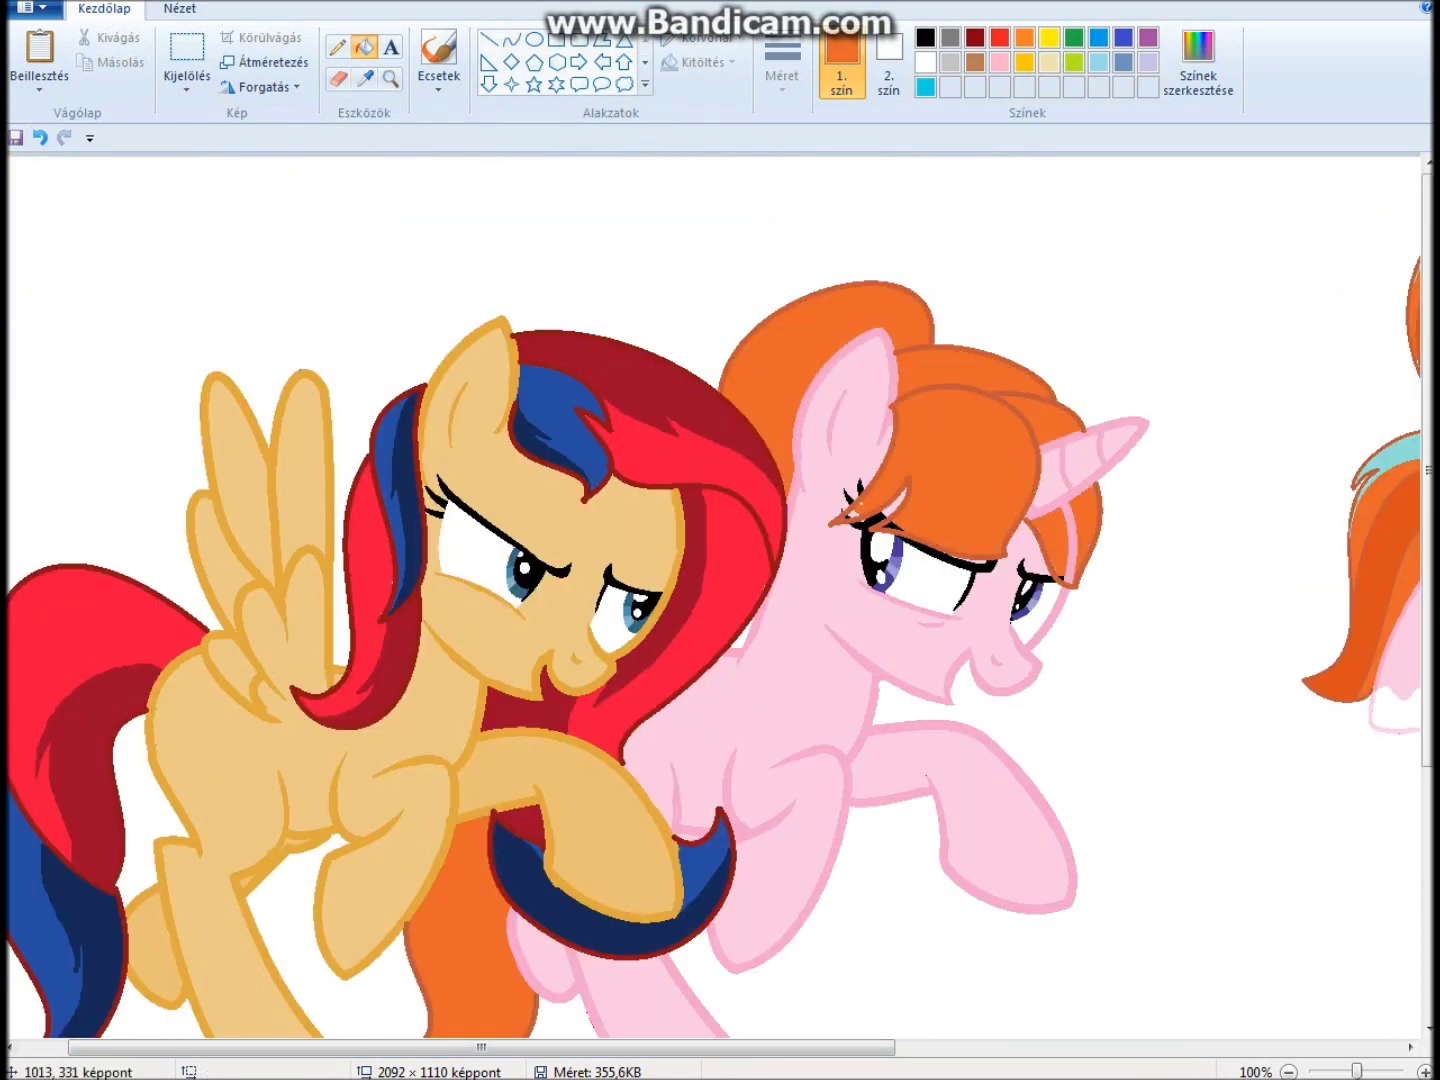
{"action": "scroll", "coordinate": [841, 464], "scroll_direction": "up", "scroll_amount": 3}
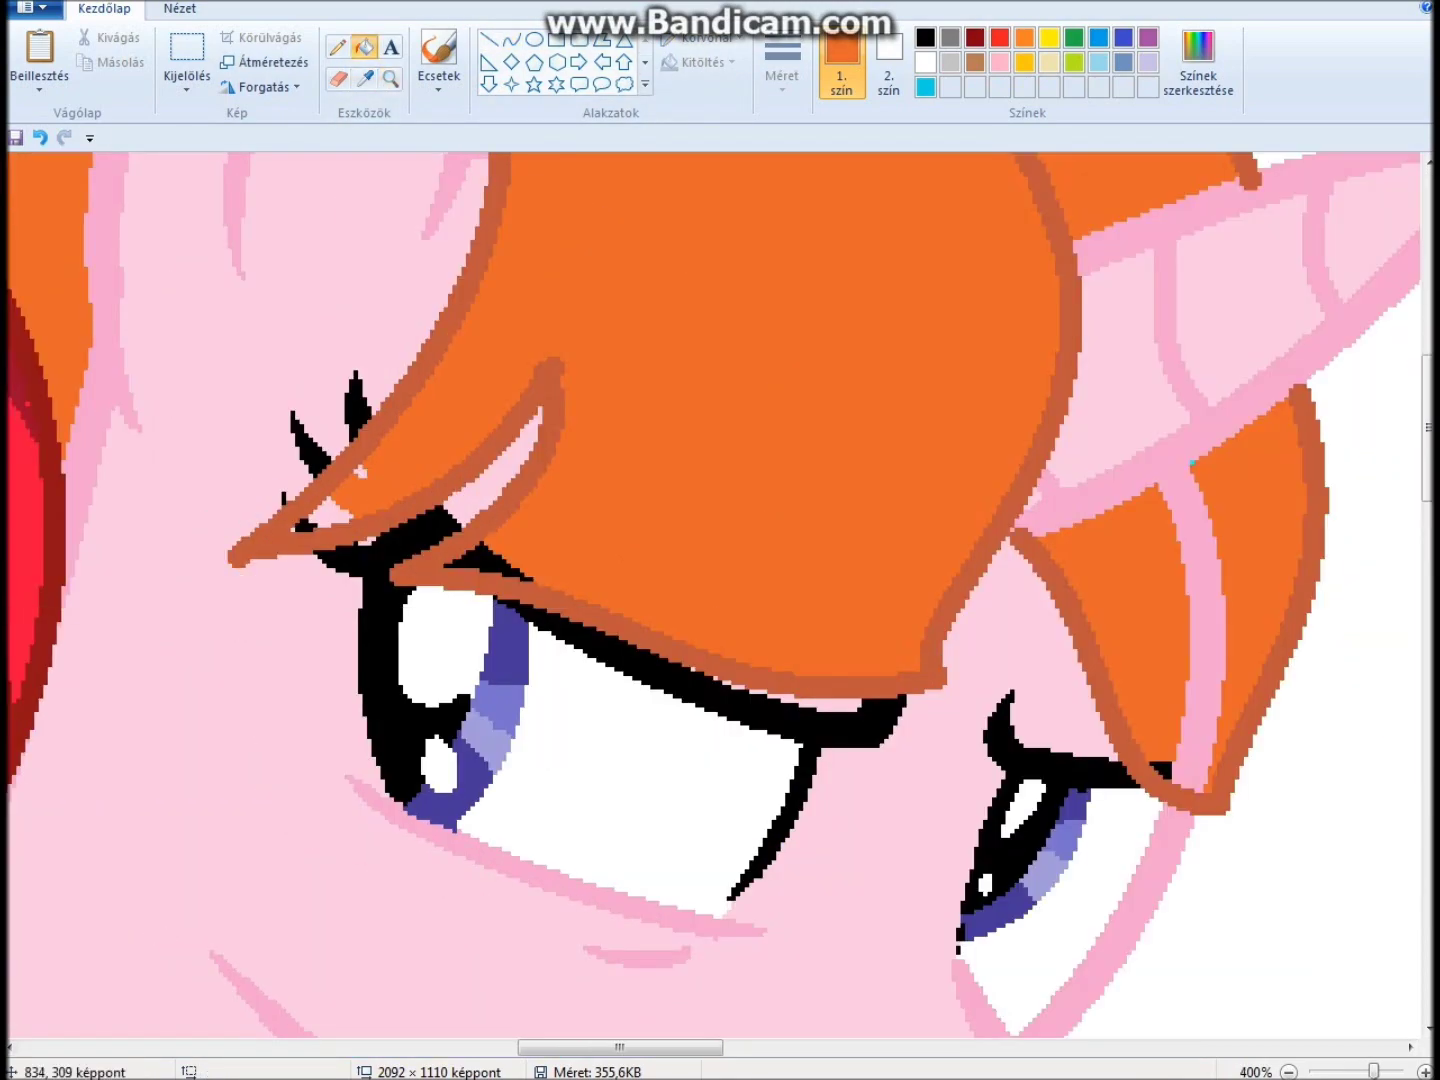
{"action": "left_click", "coordinate": [1190, 480]}
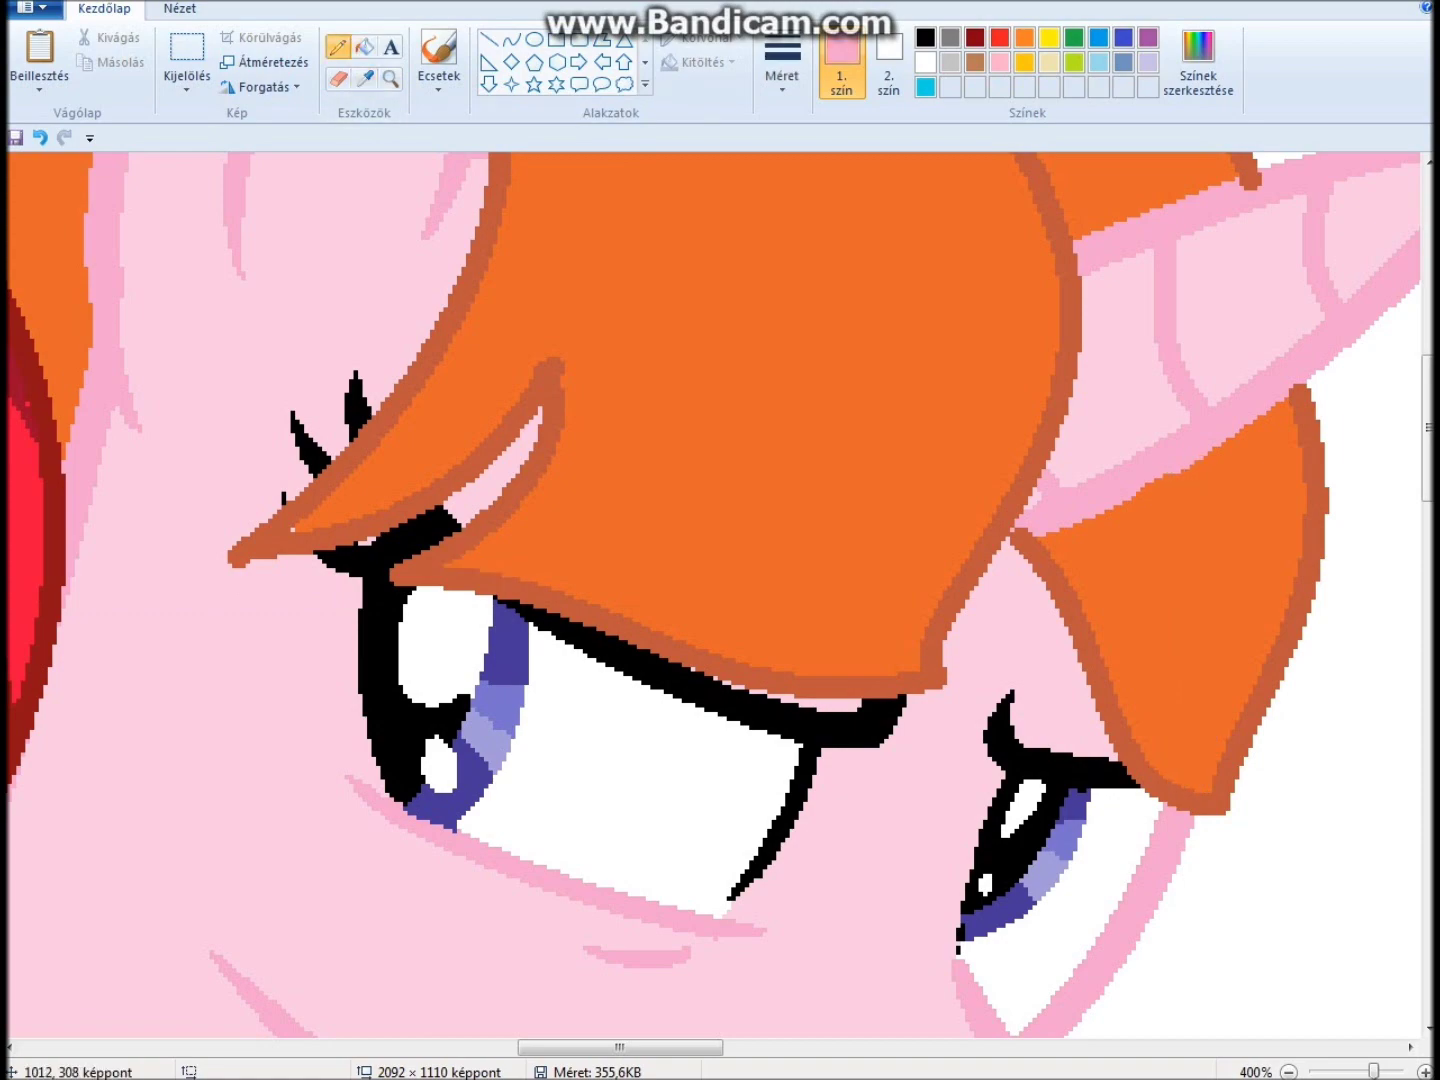
- Draw thin strand lines through the unicorn's bangs, the top of her mane and her ponytail
{"action": "scroll", "coordinate": [720, 595], "scroll_direction": "down", "scroll_amount": 3}
{"action": "left_click", "coordinate": [782, 65]}
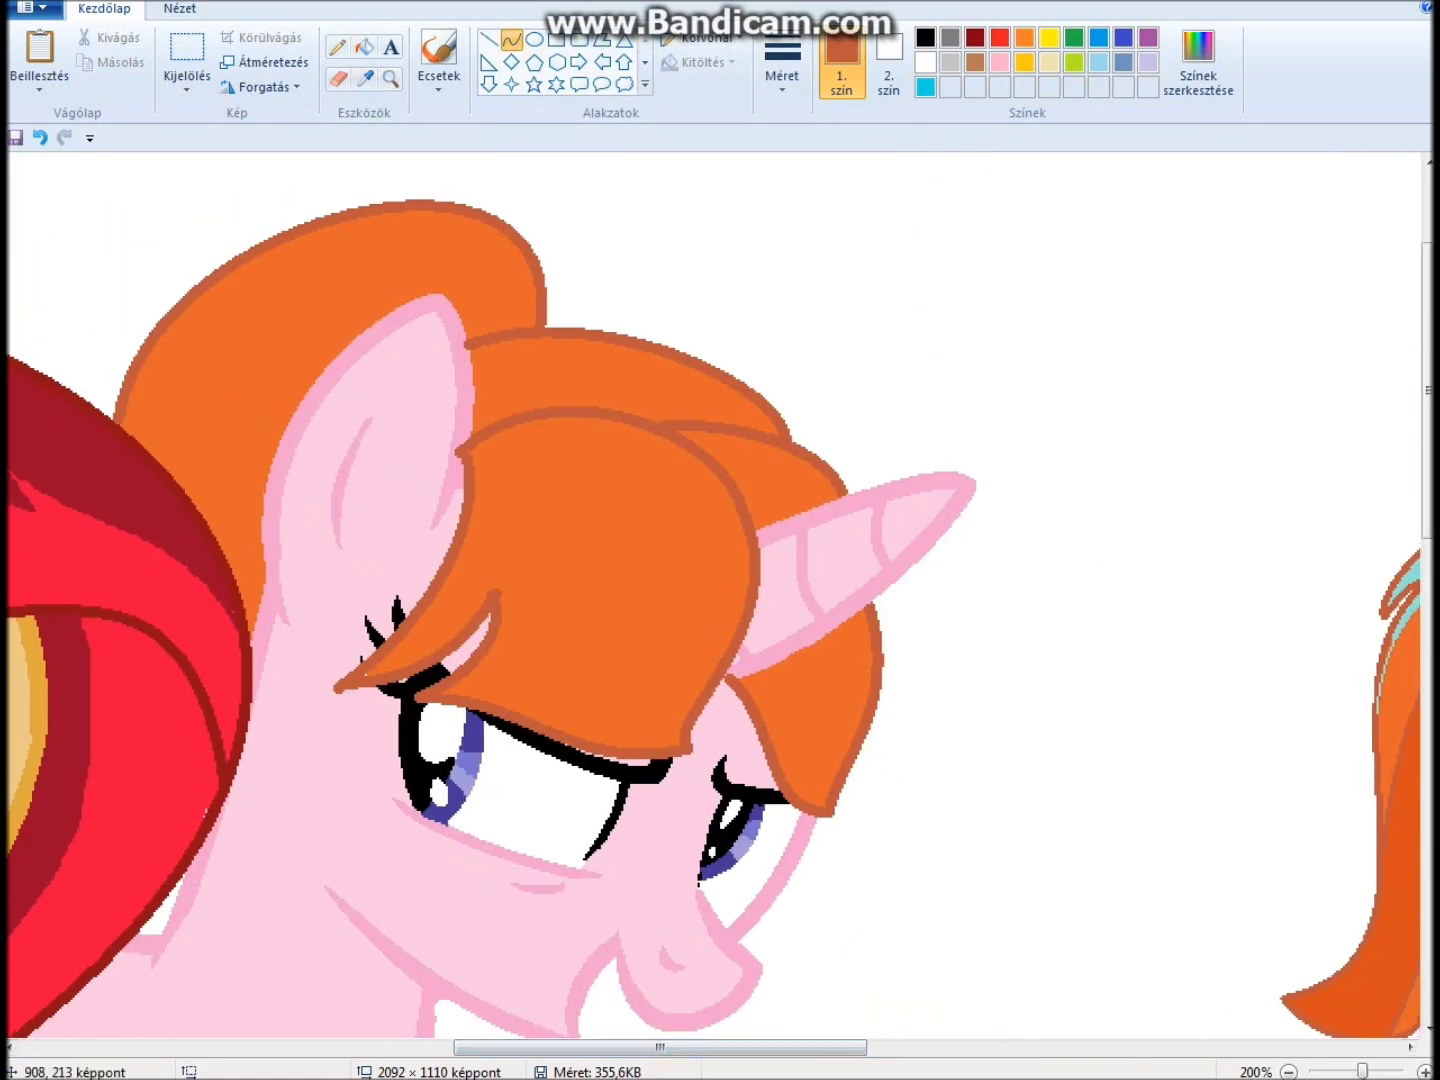
{"action": "scroll", "coordinate": [720, 600], "scroll_direction": "right", "scroll_amount": 2}
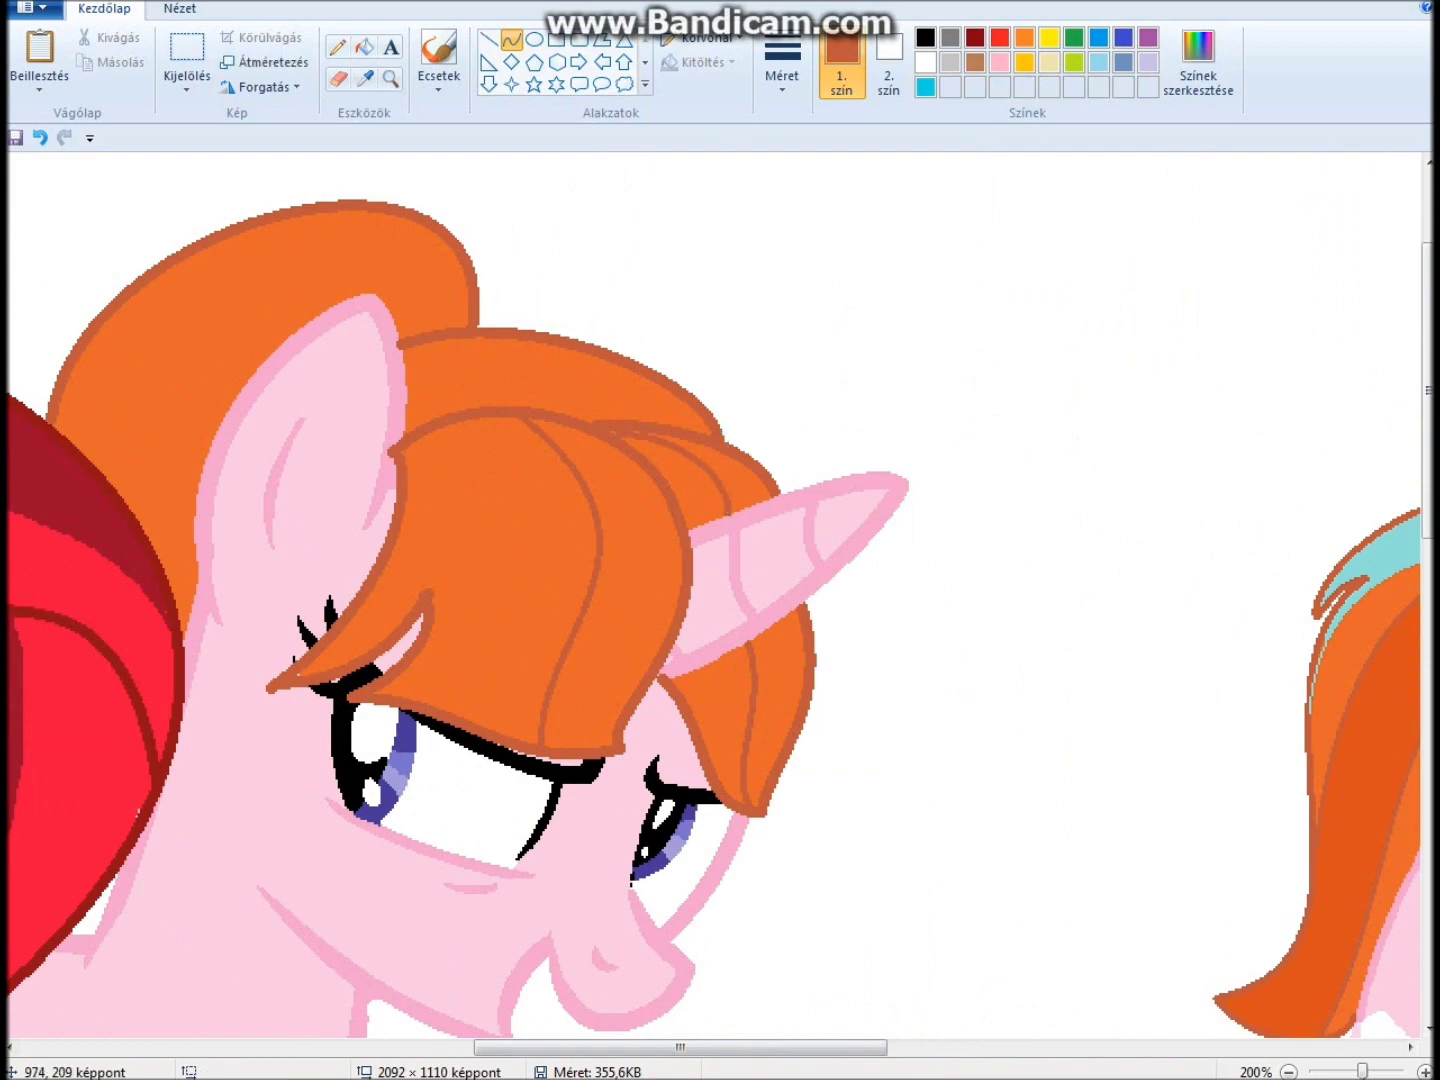
{"action": "scroll", "coordinate": [713, 599], "scroll_direction": "right", "scroll_amount": 10}
{"action": "scroll", "coordinate": [712, 599], "scroll_direction": "left", "scroll_amount": 12}
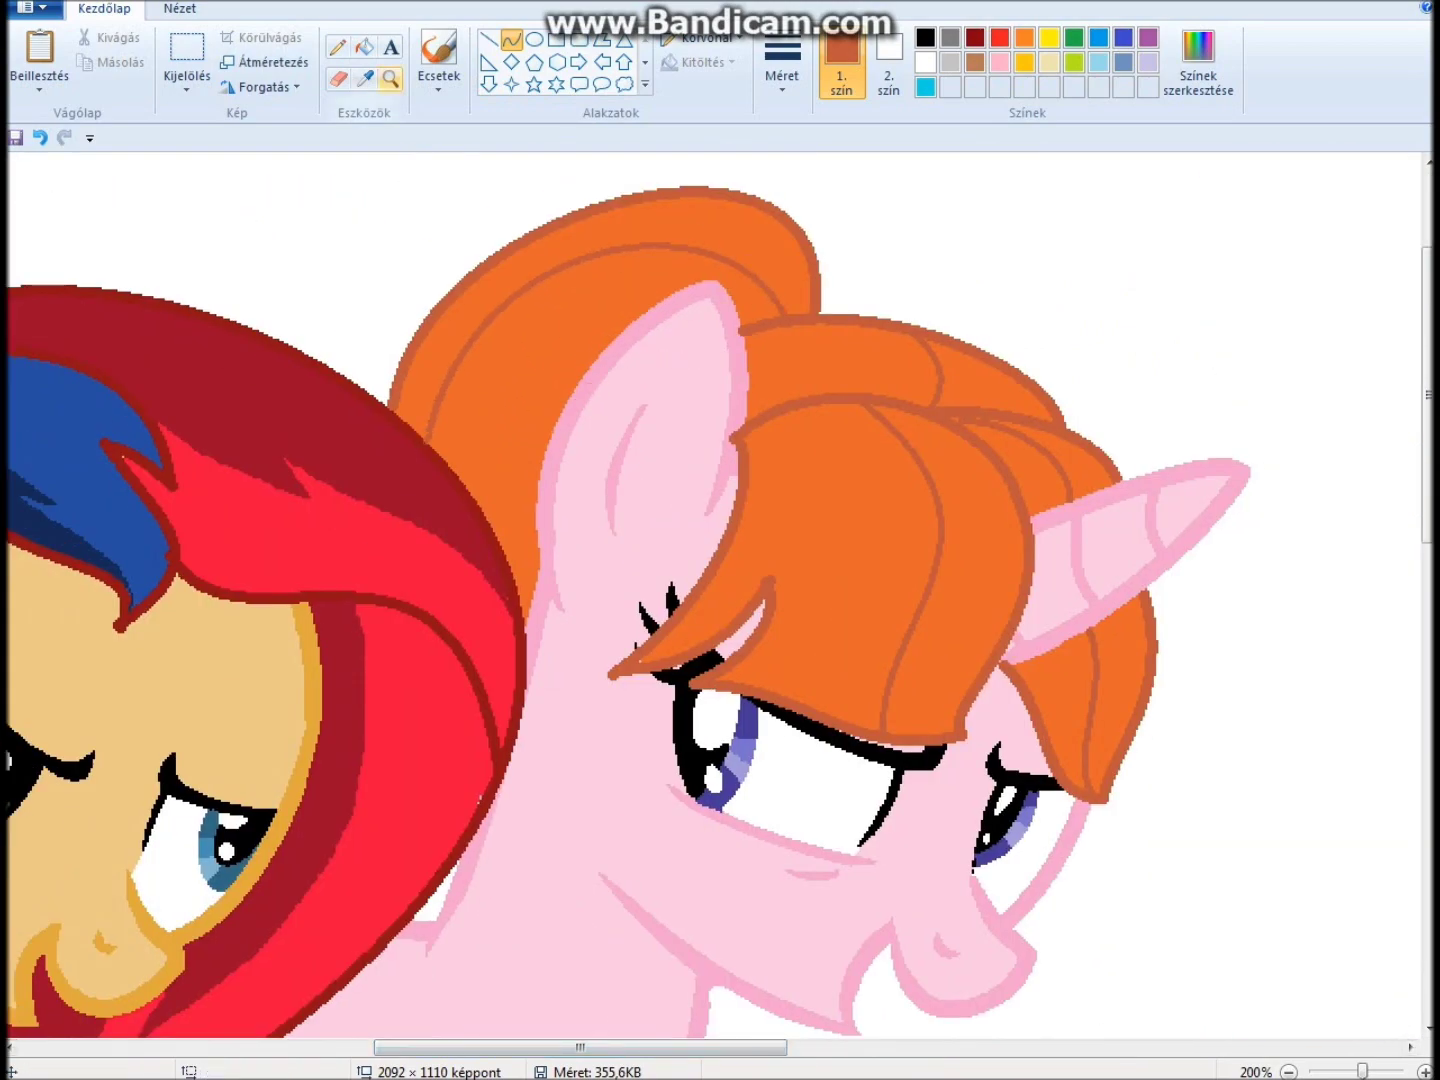
- Divide the unicorn's tail into strands and fill the middle strand with darker orange
{"action": "scroll", "coordinate": [712, 600], "scroll_direction": "down", "scroll_amount": 10}
{"action": "scroll", "coordinate": [712, 600], "scroll_direction": "down", "scroll_amount": 1}
{"action": "scroll", "coordinate": [712, 600], "scroll_direction": "up", "scroll_amount": 1}
{"action": "scroll", "coordinate": [720, 595], "scroll_direction": "down", "scroll_amount": 5}
{"action": "scroll", "coordinate": [721, 596], "scroll_direction": "up", "scroll_amount": 10}
{"action": "scroll", "coordinate": [720, 595], "scroll_direction": "left", "scroll_amount": 6}
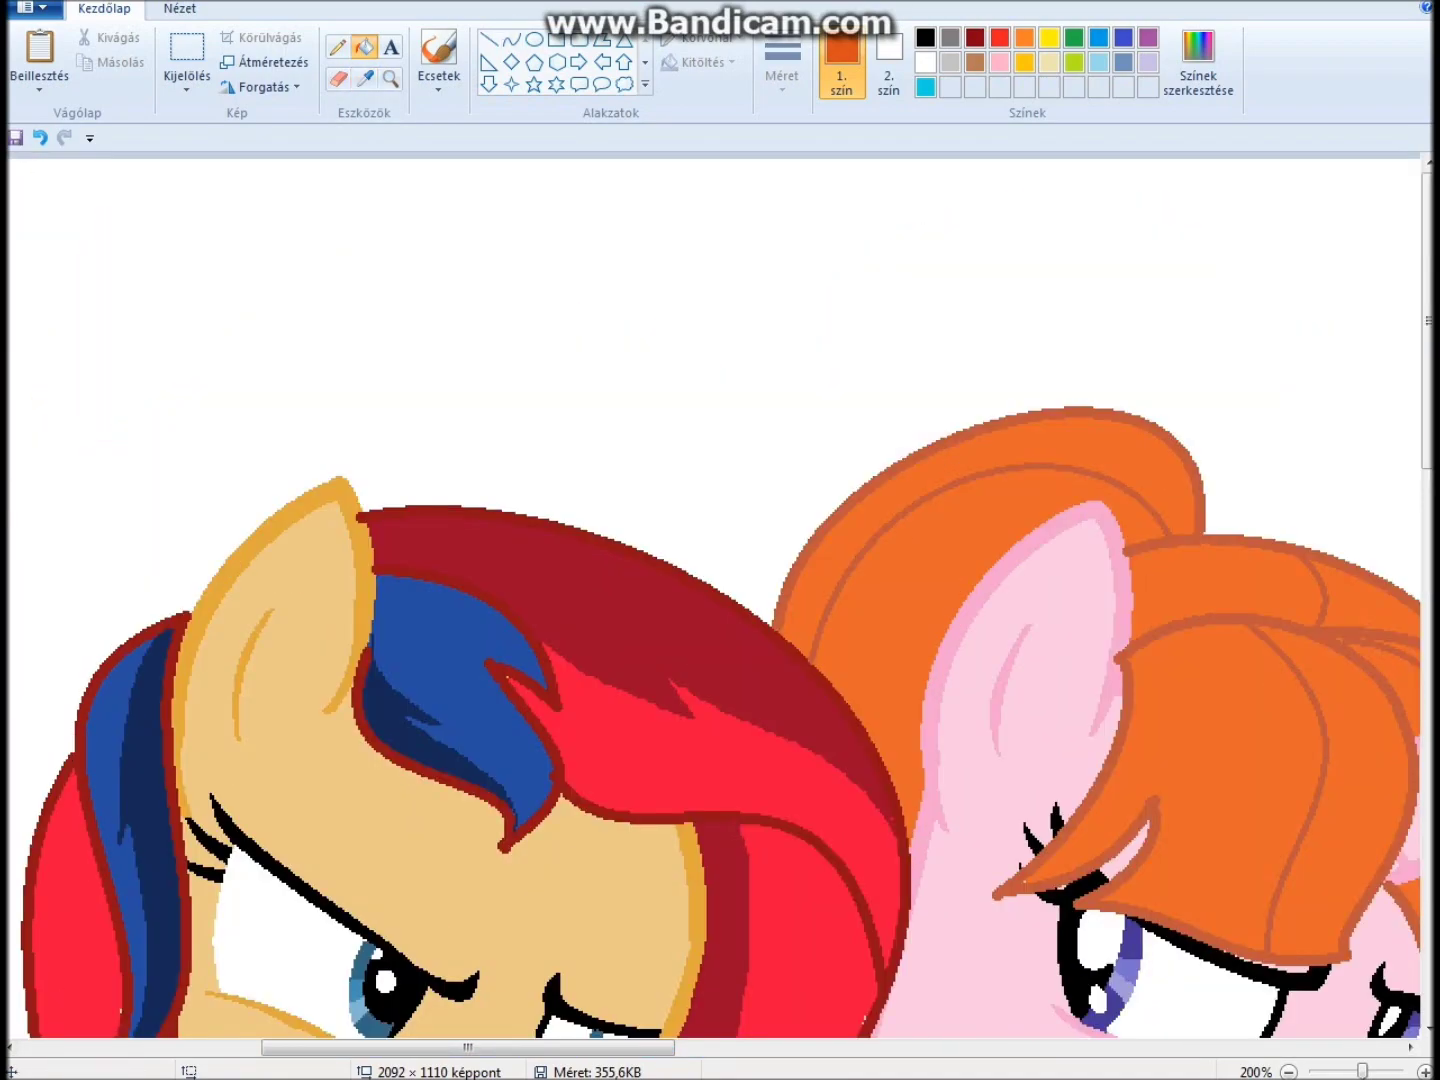
- Draw shading curves across the unicorn's bangs and hair in a colour sampled from the reference pony
{"action": "scroll", "coordinate": [712, 599], "scroll_direction": "right", "scroll_amount": 12}
{"action": "left_click", "coordinate": [364, 77]}
{"action": "left_click", "coordinate": [1180, 330]}
{"action": "scroll", "coordinate": [713, 599], "scroll_direction": "left", "scroll_amount": 5}
{"action": "scroll", "coordinate": [713, 599], "scroll_direction": "down", "scroll_amount": 3}
{"action": "left_click", "coordinate": [511, 38]}
{"action": "left_click_drag", "start_coordinate": [445, 405], "coordinate": [455, 710]}
{"action": "left_click_drag", "start_coordinate": [450, 557], "coordinate": [561, 544]}
{"action": "left_click_drag", "start_coordinate": [401, 616], "coordinate": [290, 215]}
- Fill the unicorn's mane sections with darker orange shading and teal streaks matching the reference pony
{"action": "scroll", "coordinate": [714, 600], "scroll_direction": "left", "scroll_amount": 3}
{"action": "left_click", "coordinate": [365, 47]}
{"action": "left_click", "coordinate": [239, 384]}
{"action": "scroll", "coordinate": [712, 600], "scroll_direction": "down", "scroll_amount": 10}
{"action": "left_click", "coordinate": [1290, 1071]}
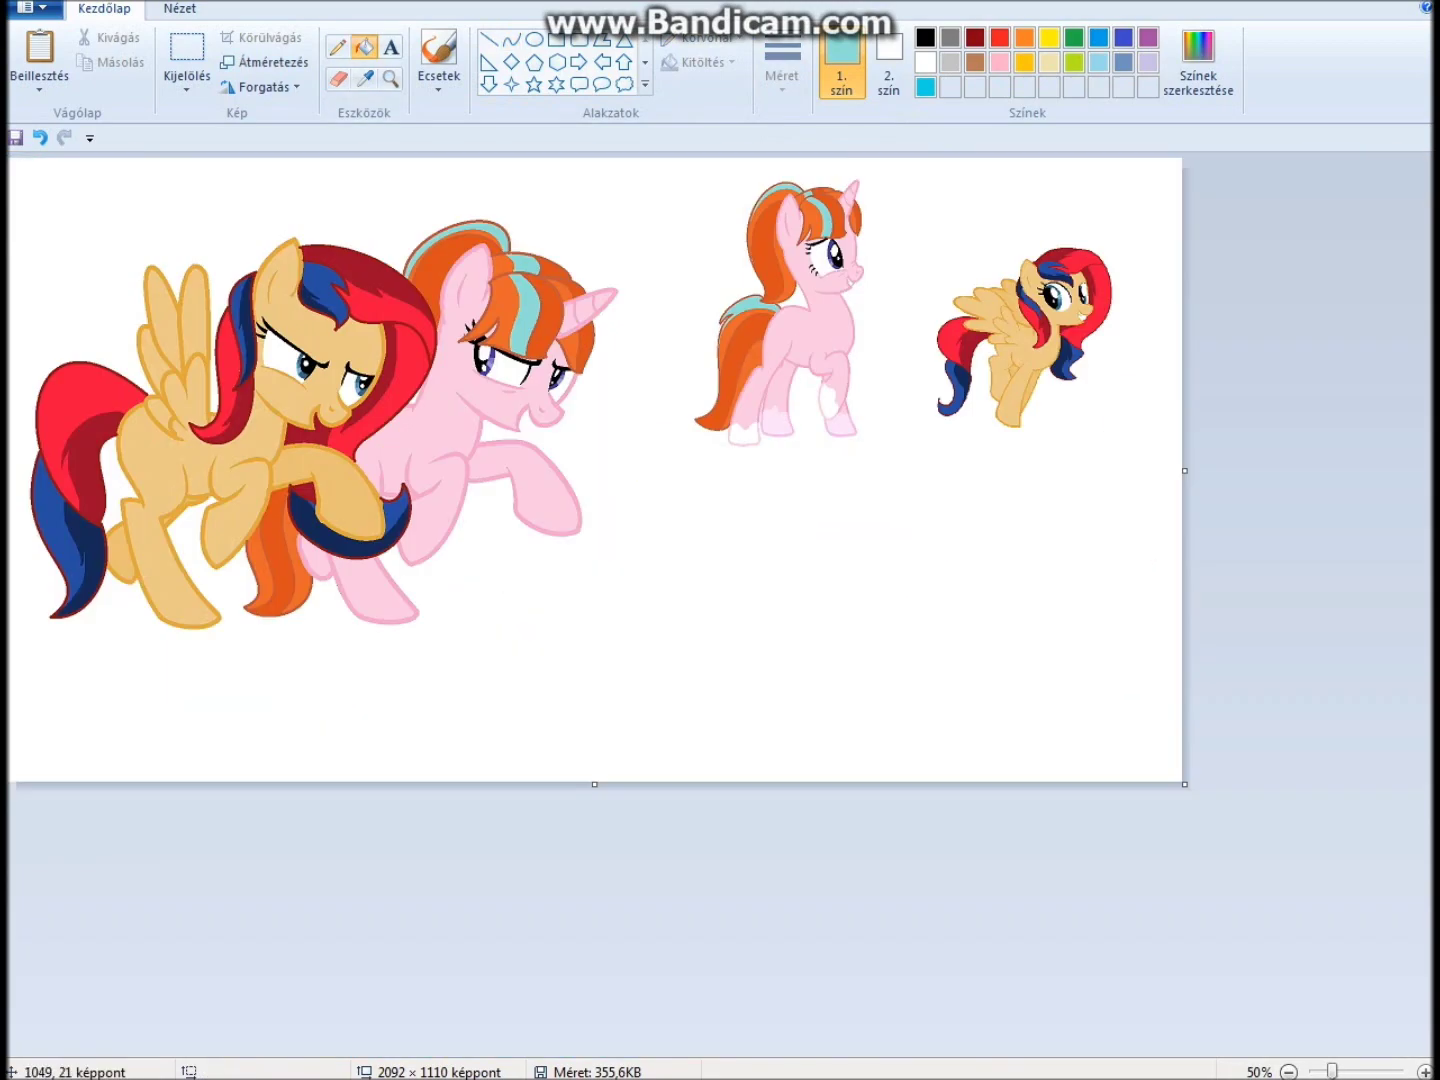
- Recolour the lower outlines of the unicorn's lowered front leg and near hind leg in pale pink
{"action": "scroll", "coordinate": [714, 600], "scroll_direction": "up", "scroll_amount": 2}
{"action": "left_click", "coordinate": [338, 47]}
{"action": "left_click", "coordinate": [999, 62]}
{"action": "scroll", "coordinate": [714, 599], "scroll_direction": "left", "scroll_amount": 6}
{"action": "scroll", "coordinate": [713, 600], "scroll_direction": "down", "scroll_amount": 3}
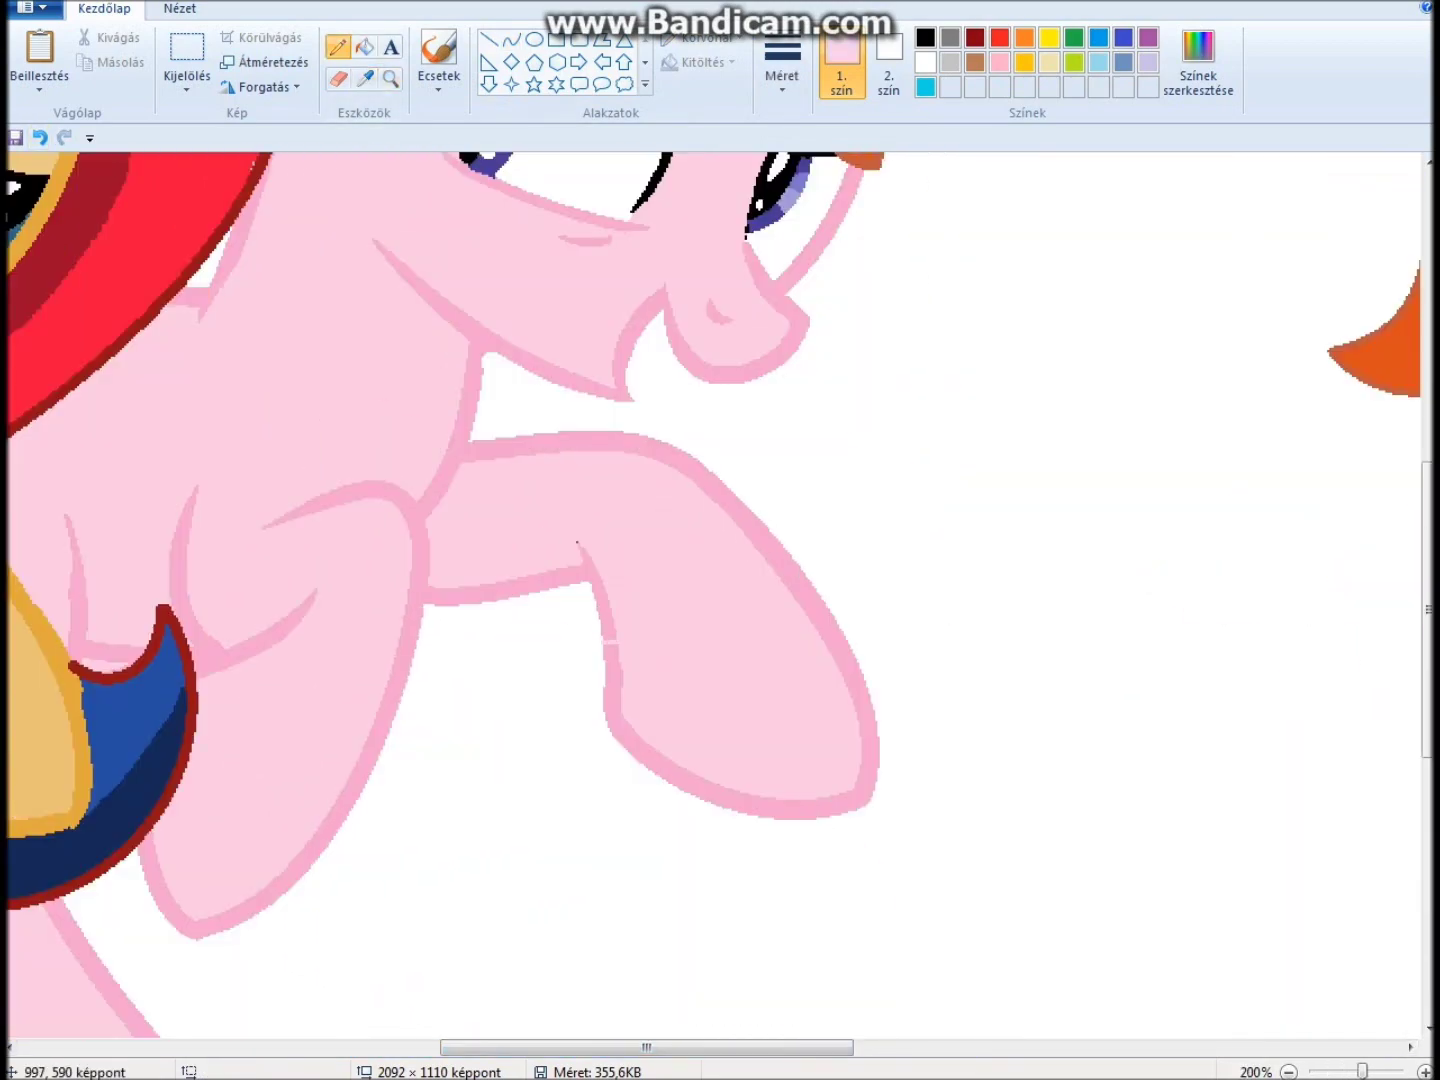
{"action": "scroll", "coordinate": [714, 600], "scroll_direction": "down", "scroll_amount": 4}
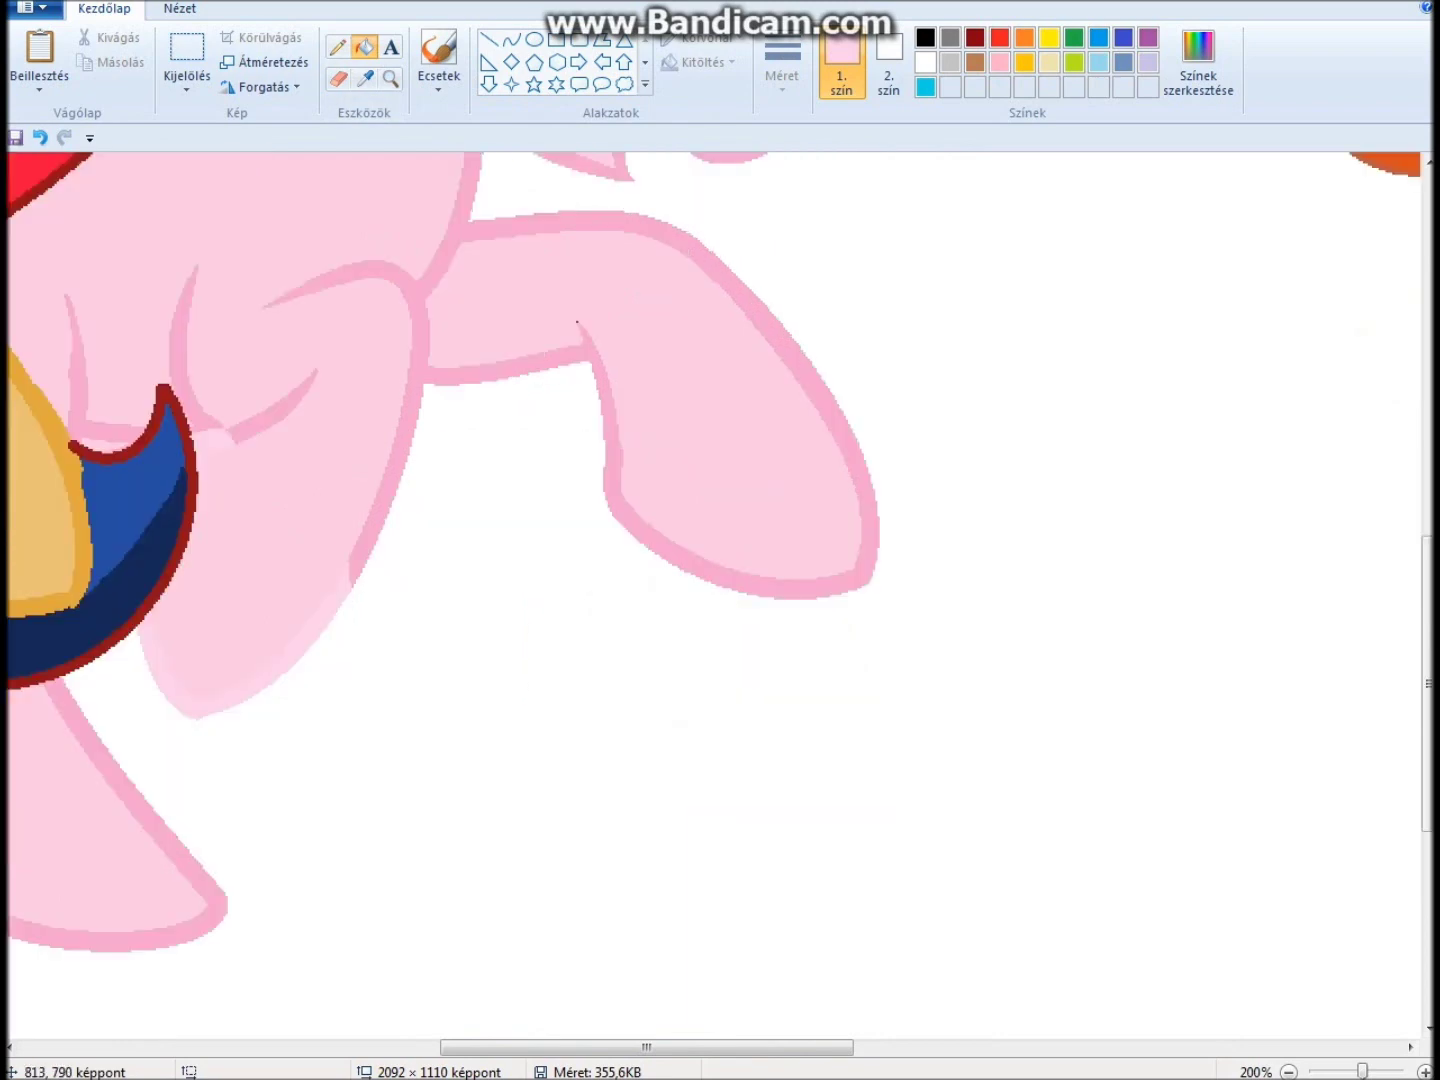
{"action": "scroll", "coordinate": [714, 600], "scroll_direction": "left", "scroll_amount": 6}
{"action": "scroll", "coordinate": [713, 600], "scroll_direction": "down", "scroll_amount": 2}
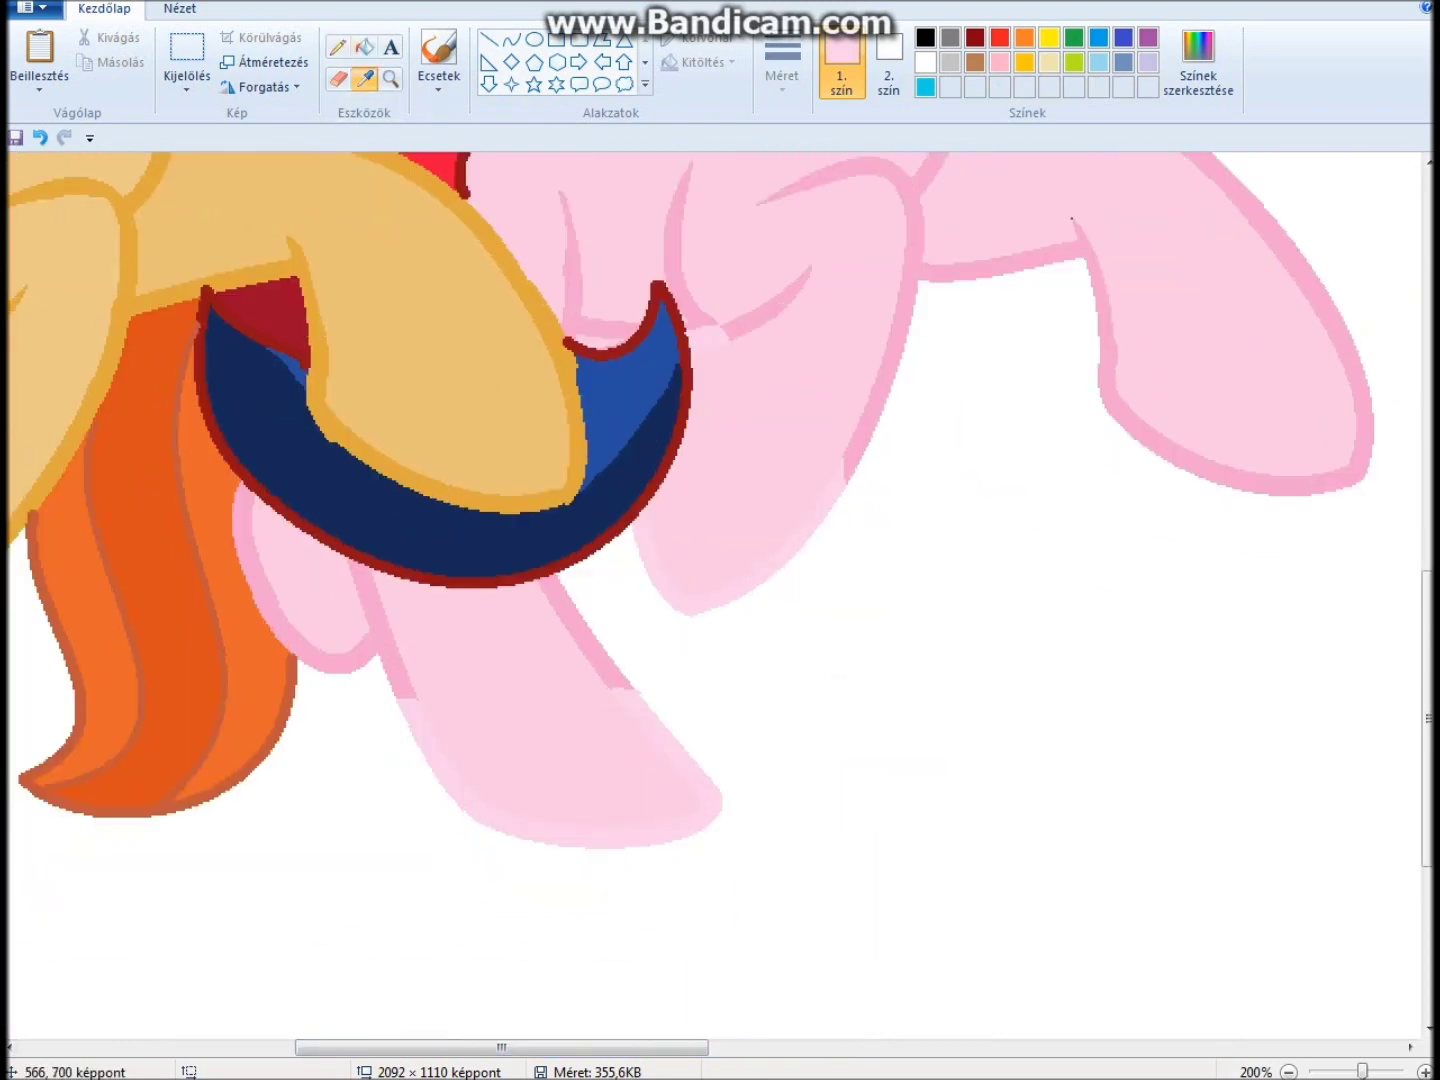
- Mark off the hoof outline on the unicorn's raised foreleg and fill it with lilac-pink
{"action": "scroll", "coordinate": [713, 600], "scroll_direction": "down", "scroll_amount": 3}
{"action": "scroll", "coordinate": [713, 600], "scroll_direction": "up", "scroll_amount": 3}
{"action": "scroll", "coordinate": [713, 600], "scroll_direction": "up", "scroll_amount": 3}
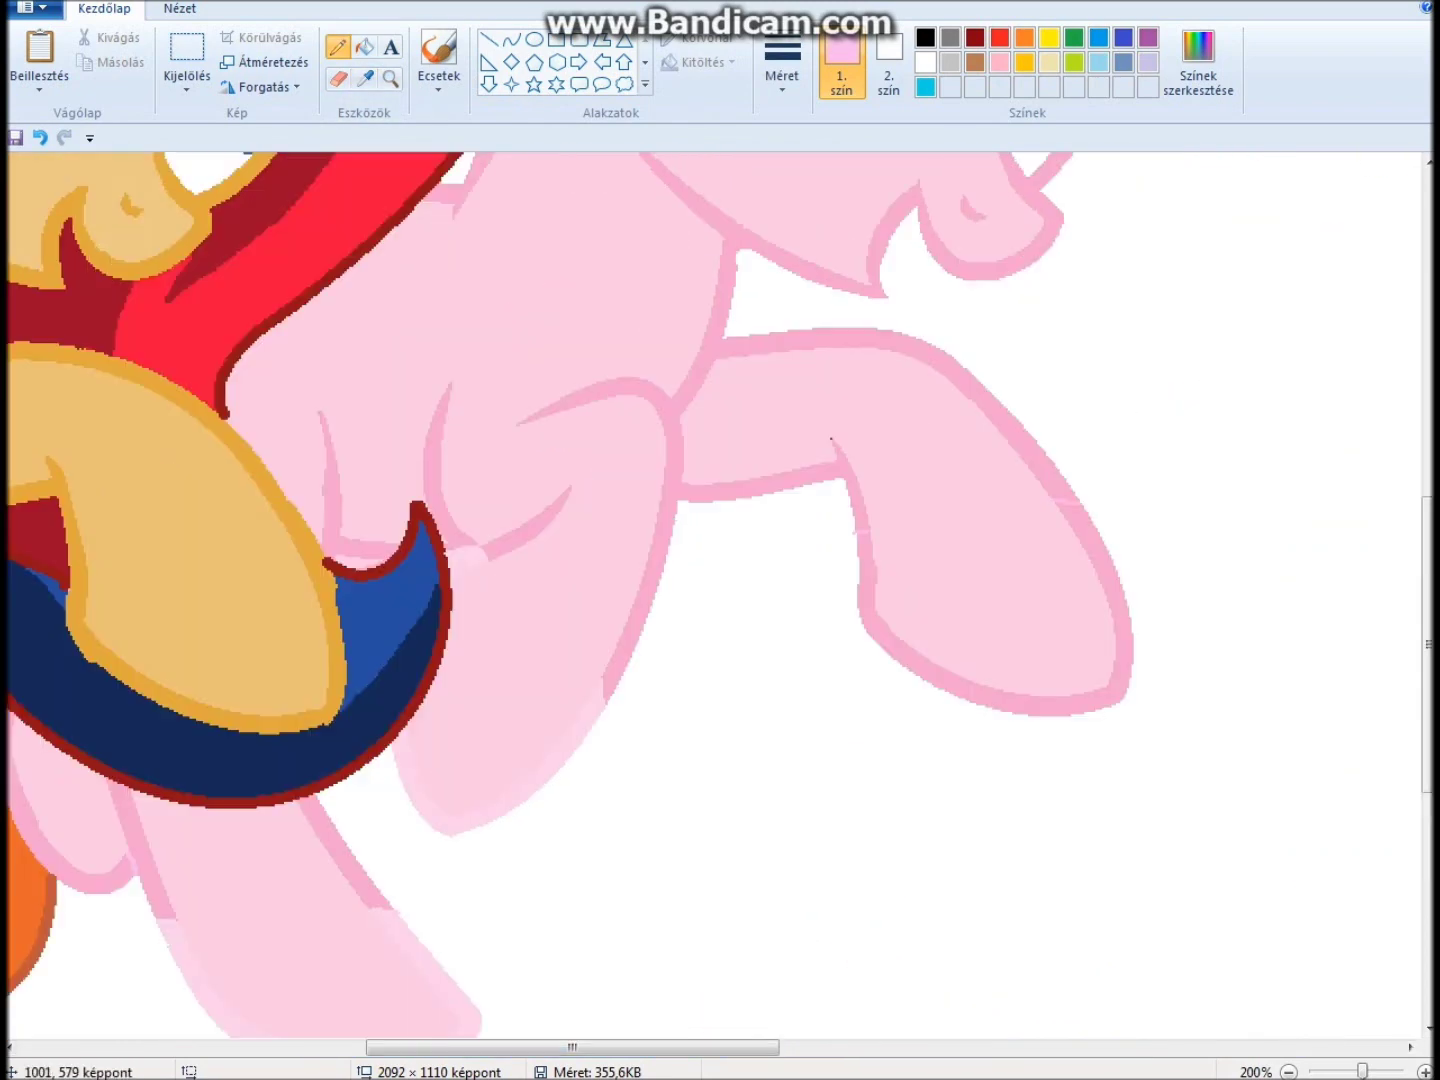
{"action": "left_click", "coordinate": [364, 48]}
{"action": "left_click", "coordinate": [1050, 705]}
- Draw wavy marking edges on the unicorn's lowered front and near hind legs and fill the markings with pale lilac
{"action": "left_click", "coordinate": [365, 78]}
{"action": "scroll", "coordinate": [713, 600], "scroll_direction": "right", "scroll_amount": 10}
{"action": "left_click", "coordinate": [964, 281]}
{"action": "scroll", "coordinate": [713, 600], "scroll_direction": "left", "scroll_amount": 7}
{"action": "left_click", "coordinate": [511, 40]}
{"action": "left_click_drag", "start_coordinate": [769, 518], "coordinate": [661, 530]}
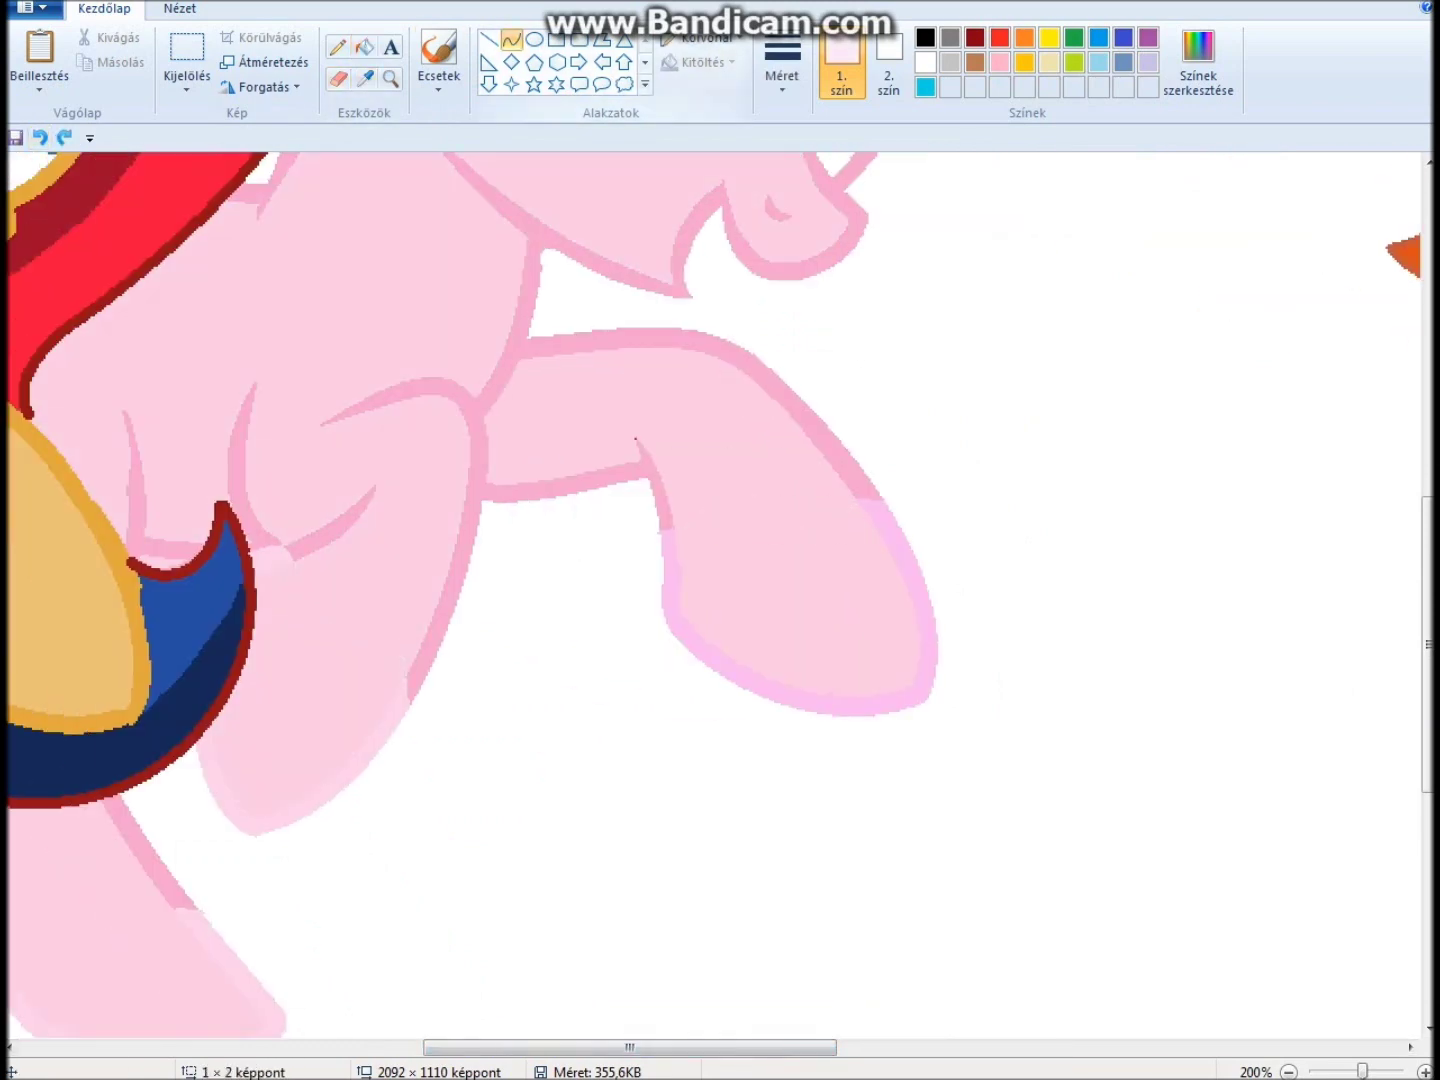
{"action": "scroll", "coordinate": [713, 599], "scroll_direction": "down", "scroll_amount": 5}
{"action": "scroll", "coordinate": [713, 600], "scroll_direction": "left", "scroll_amount": 5}
{"action": "left_click", "coordinate": [365, 47]}
{"action": "left_click", "coordinate": [599, 561]}
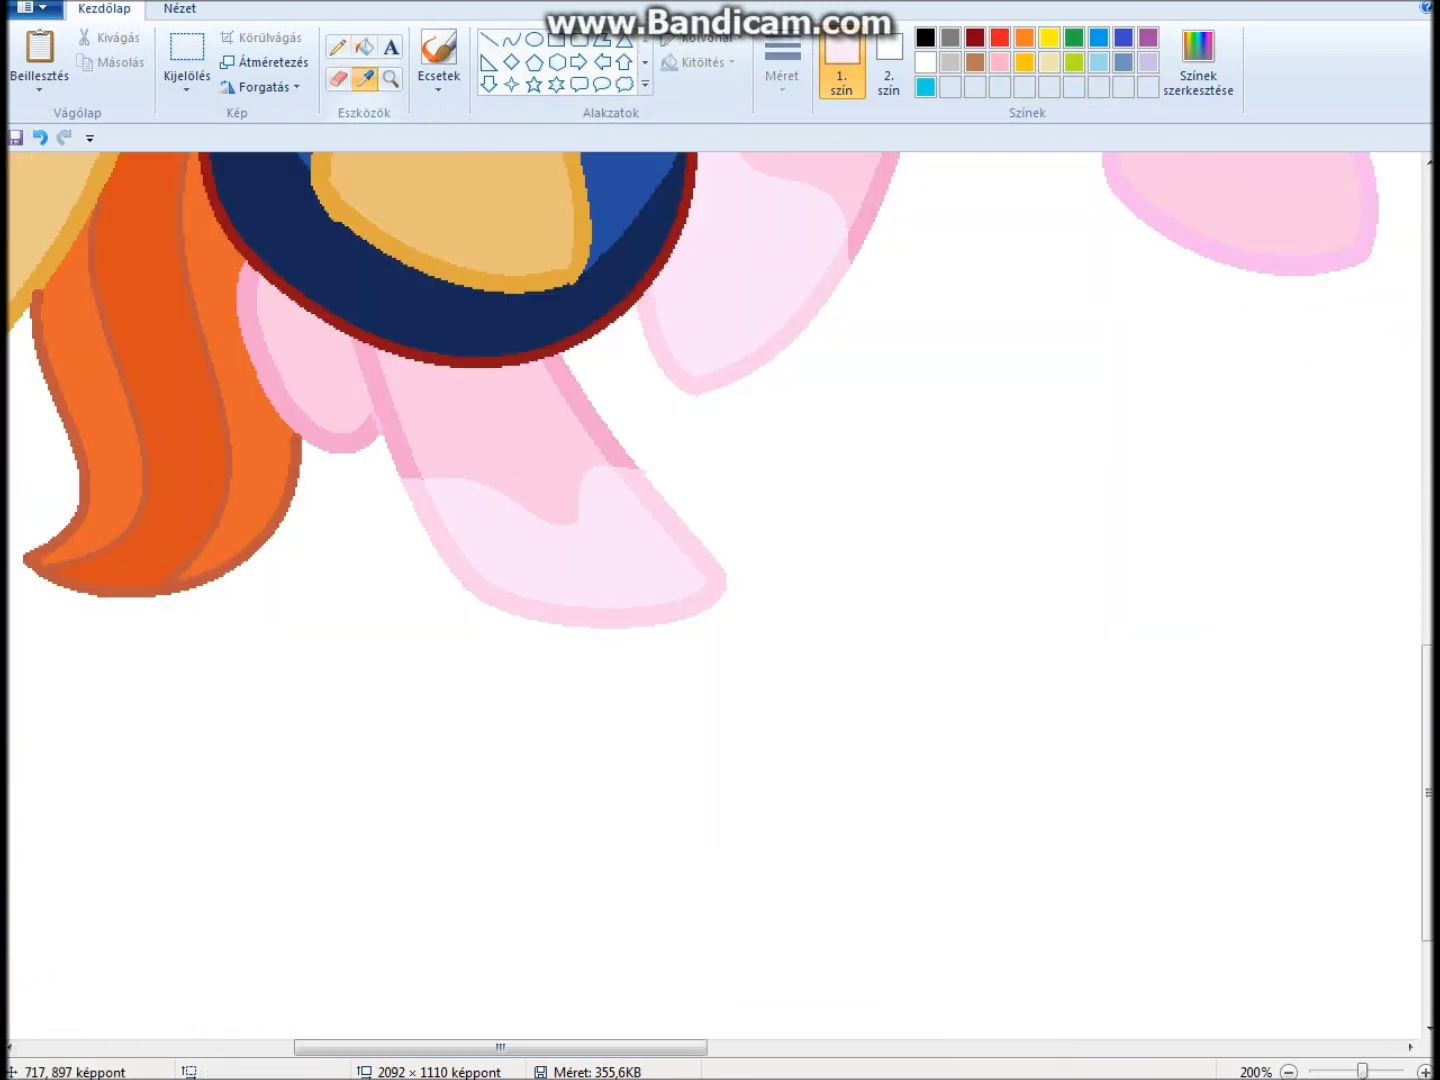
- Refill the markings on the unicorn's lowered front and near hind legs with white and fill the far hind hoof with pale lilac
{"action": "scroll", "coordinate": [713, 600], "scroll_direction": "up", "scroll_amount": 5}
{"action": "scroll", "coordinate": [714, 600], "scroll_direction": "down", "scroll_amount": 3}
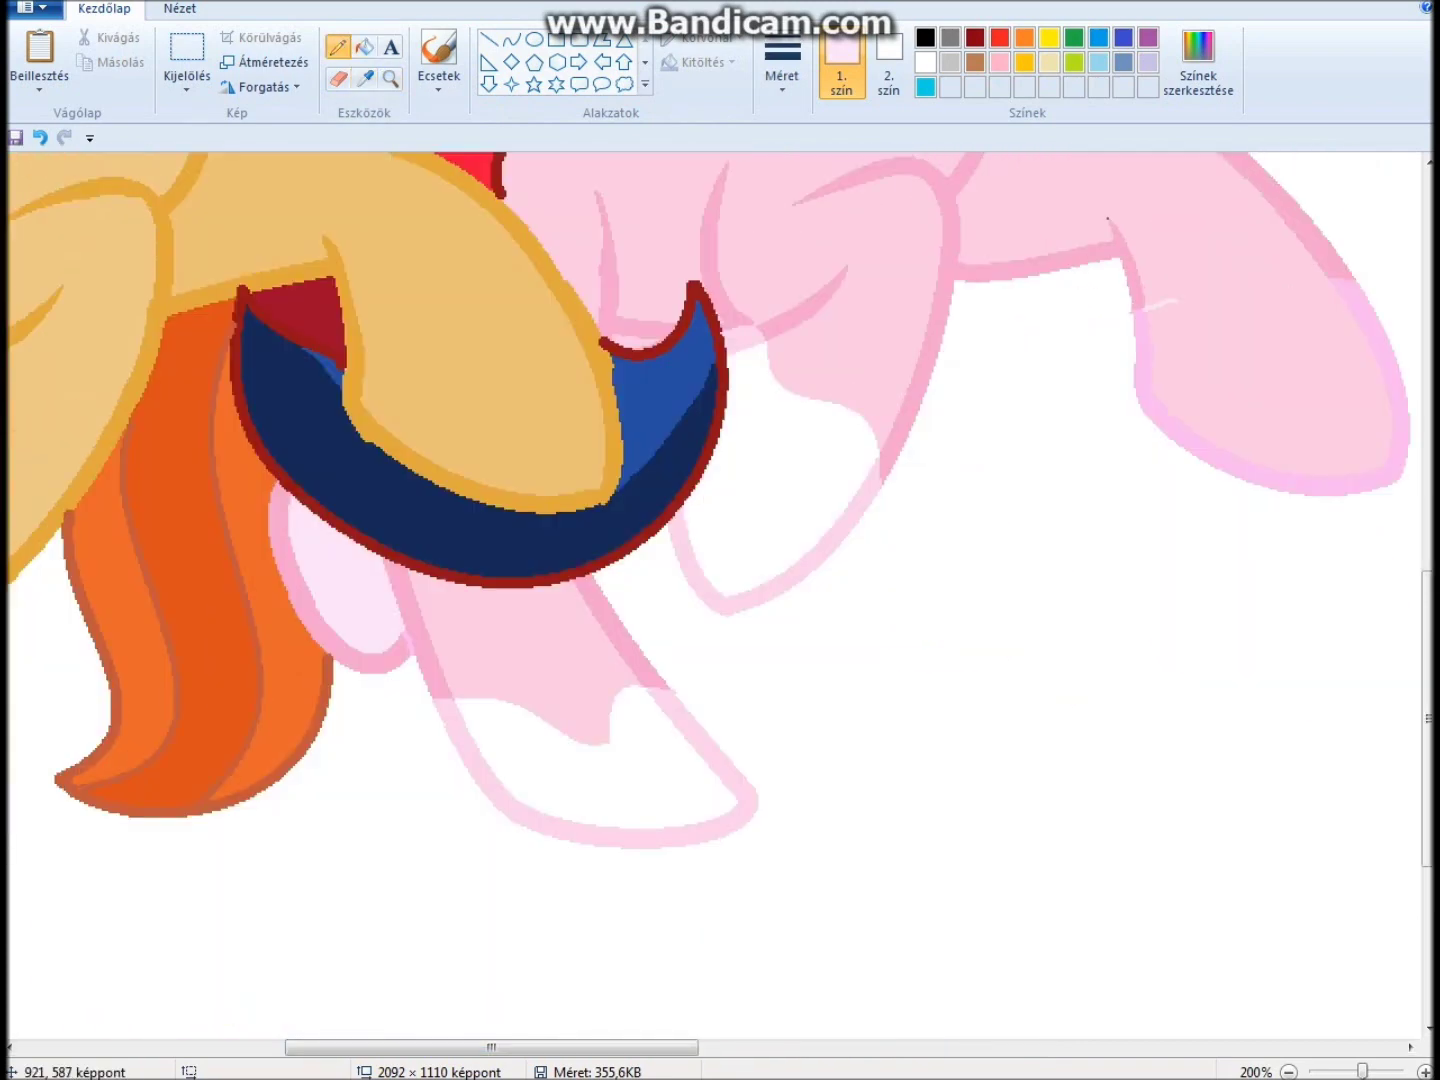
{"action": "left_click", "coordinate": [1290, 1071]}
{"action": "left_click", "coordinate": [1289, 1071]}
- Extend the unicorn's fringe lock ends below the horn and between the eyes into curved points filled with the brown-orange outline colour
{"action": "left_click", "coordinate": [392, 77]}
{"action": "left_click", "coordinate": [540, 330]}
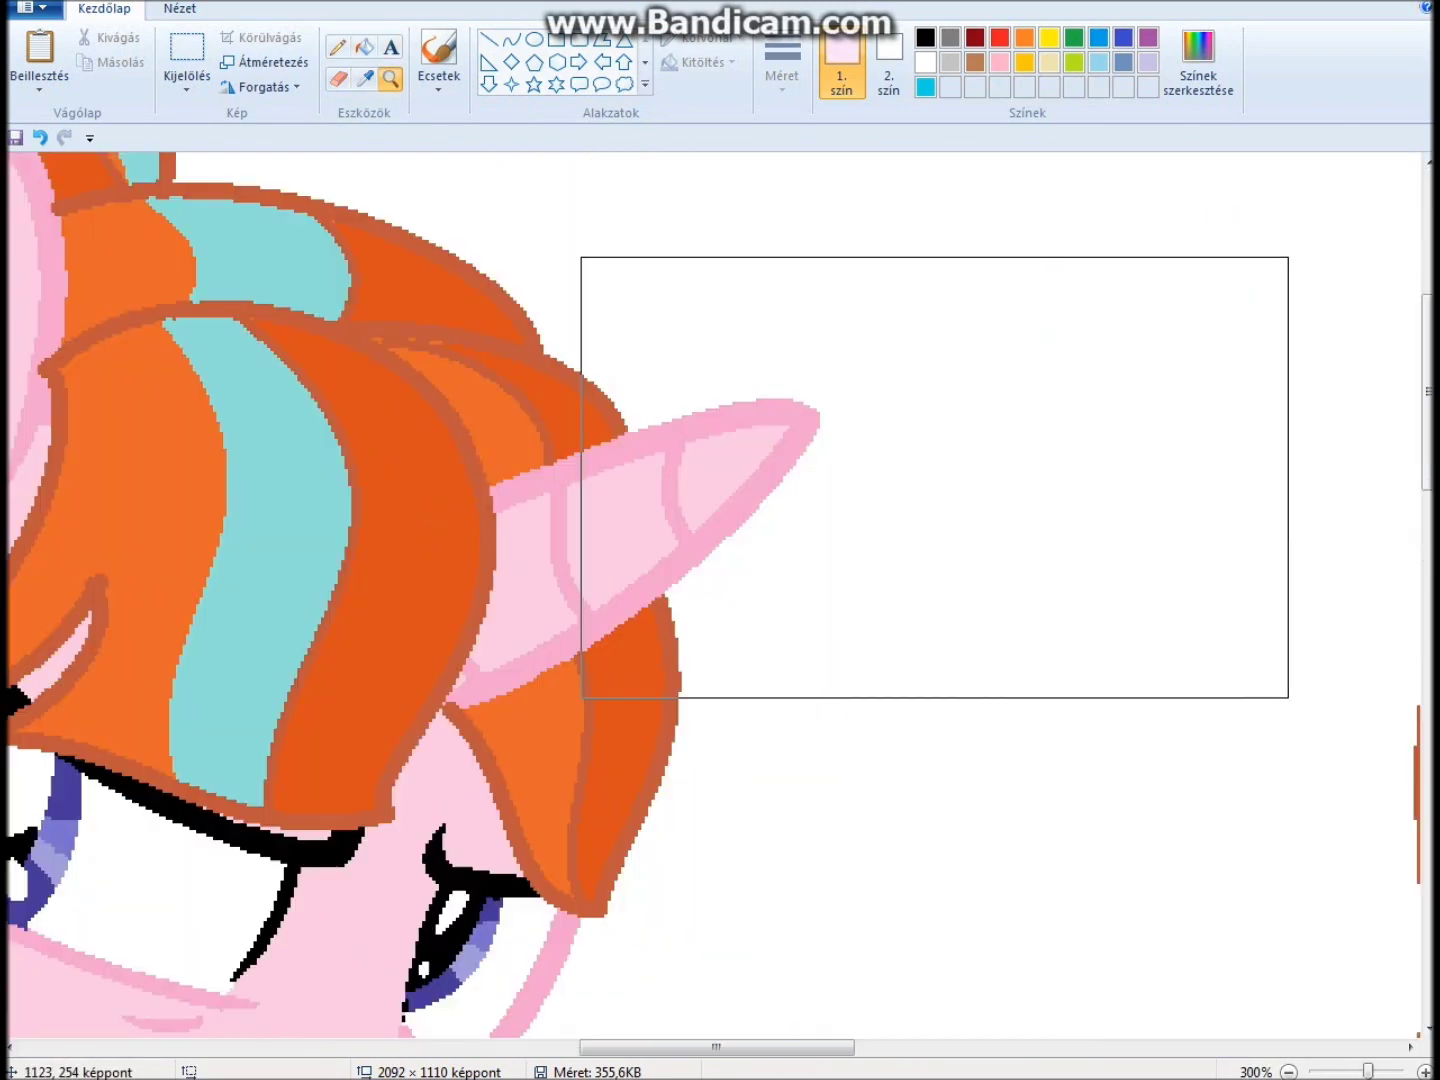
{"action": "left_click", "coordinate": [481, 699]}
{"action": "left_click", "coordinate": [364, 78]}
{"action": "left_click", "coordinate": [401, 243]}
{"action": "left_click", "coordinate": [512, 40]}
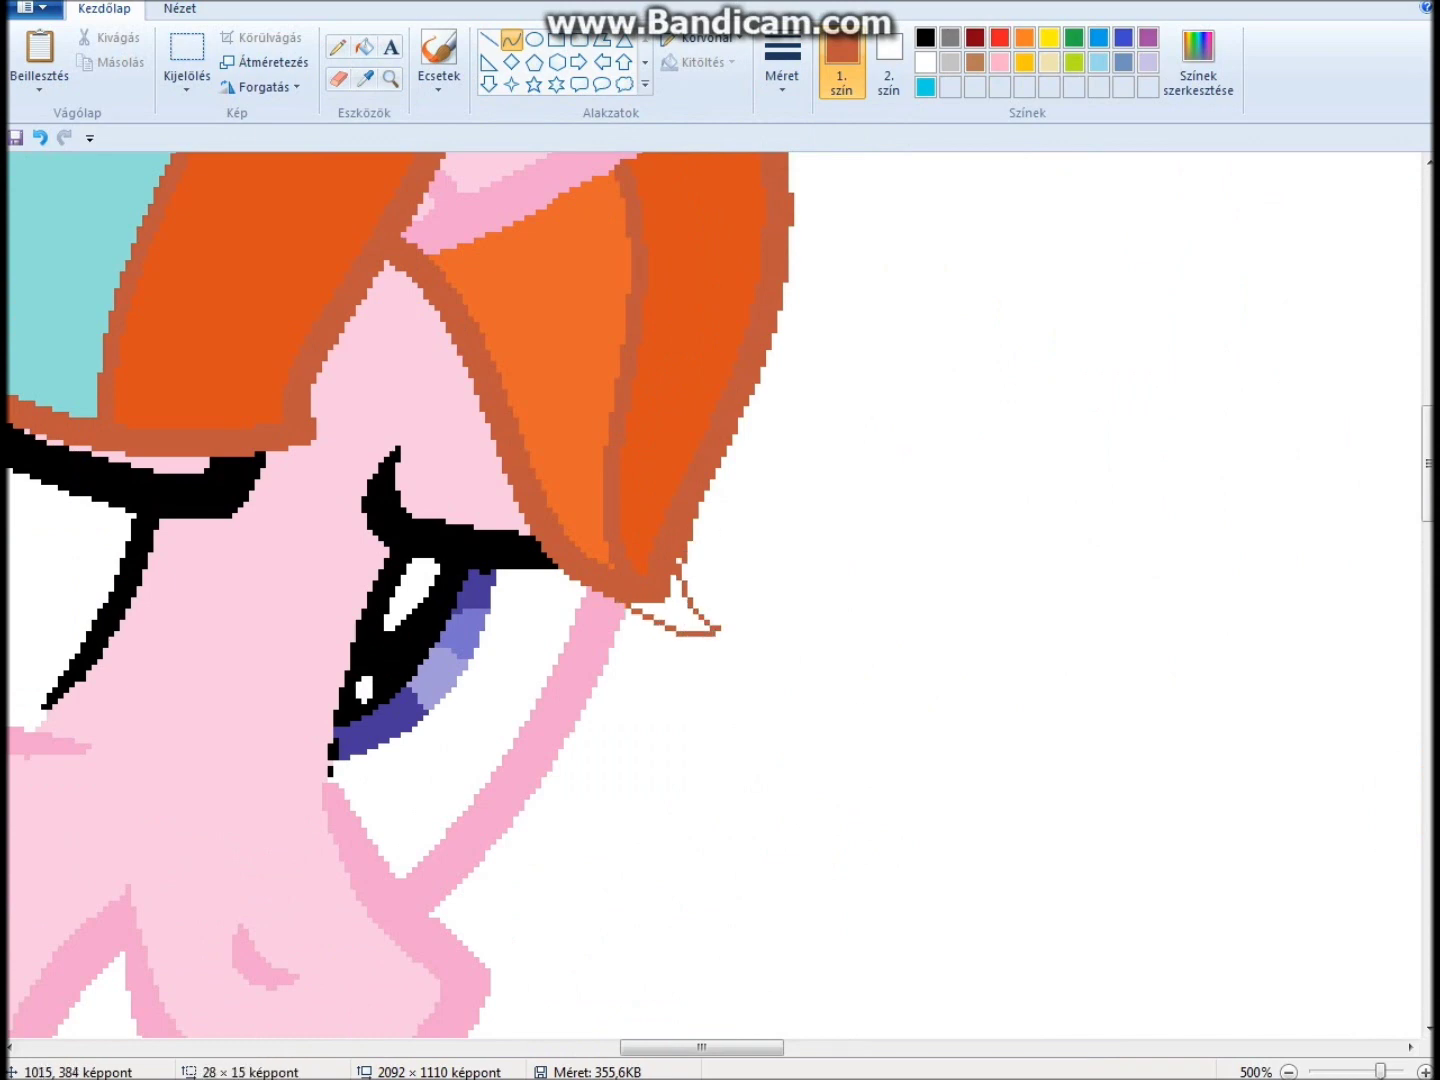
{"action": "scroll", "coordinate": [715, 595], "scroll_direction": "up", "scroll_amount": 3}
{"action": "left_click_drag", "start_coordinate": [315, 603], "coordinate": [373, 688]}
{"action": "scroll", "coordinate": [713, 599], "scroll_direction": "left", "scroll_amount": 5}
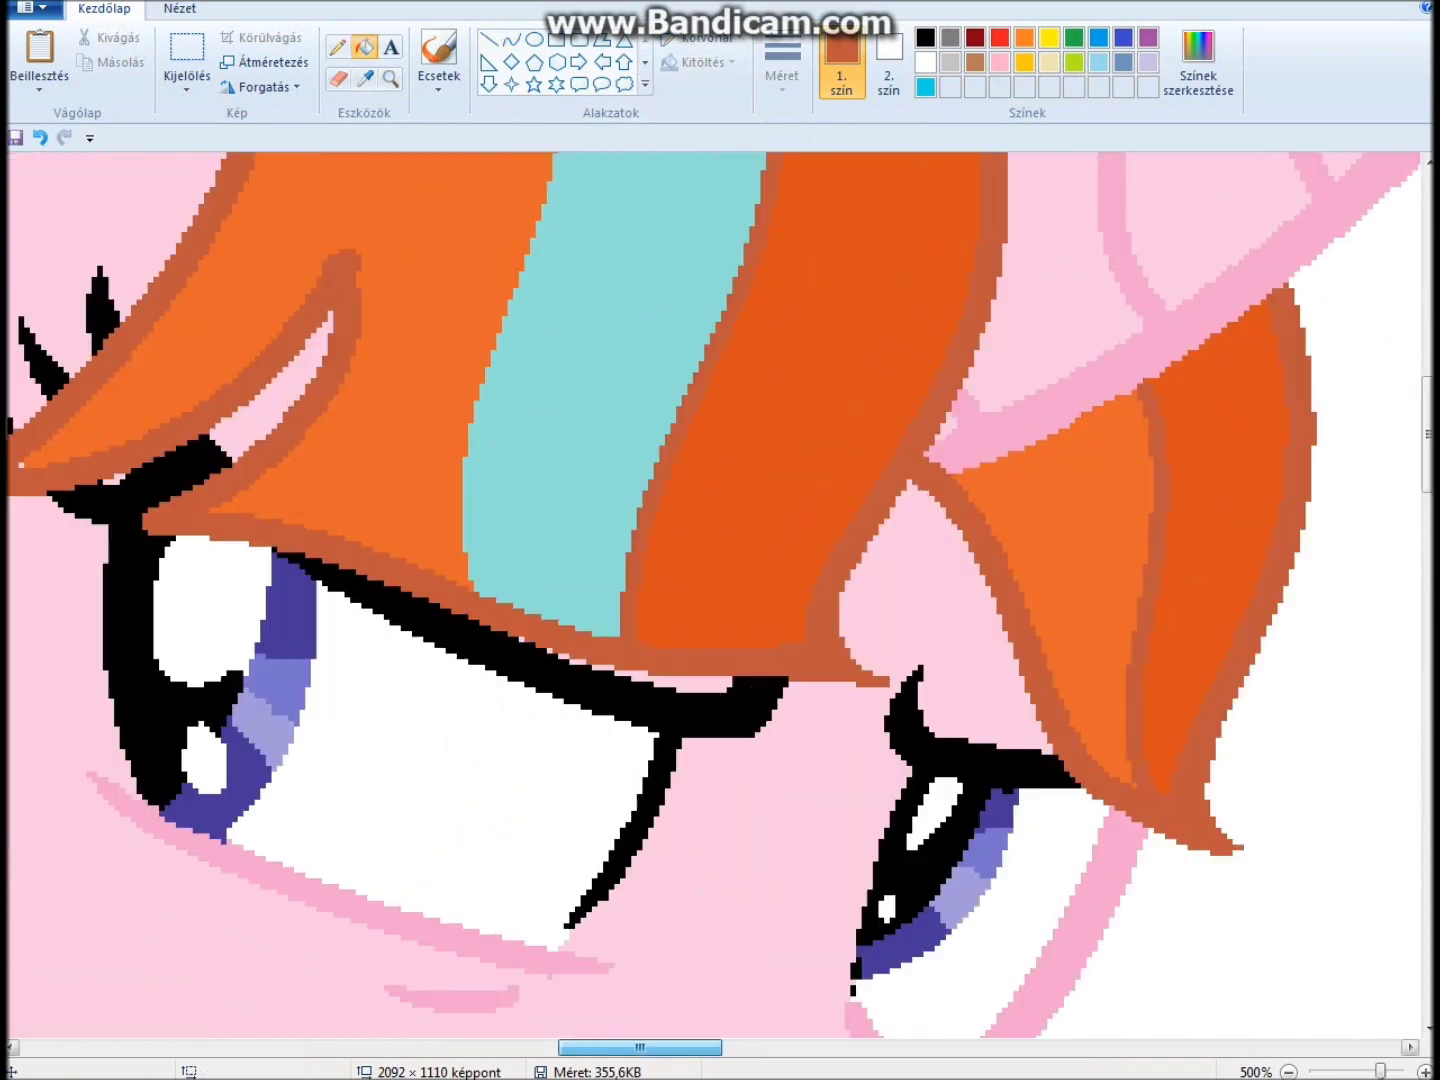
{"action": "left_click", "coordinate": [365, 48]}
- Draw a long pointed tip on the unicorn's fringe lock beside the eyelashes and fill it with the hair outline colour
{"action": "scroll", "coordinate": [714, 596], "scroll_direction": "up", "scroll_amount": 9}
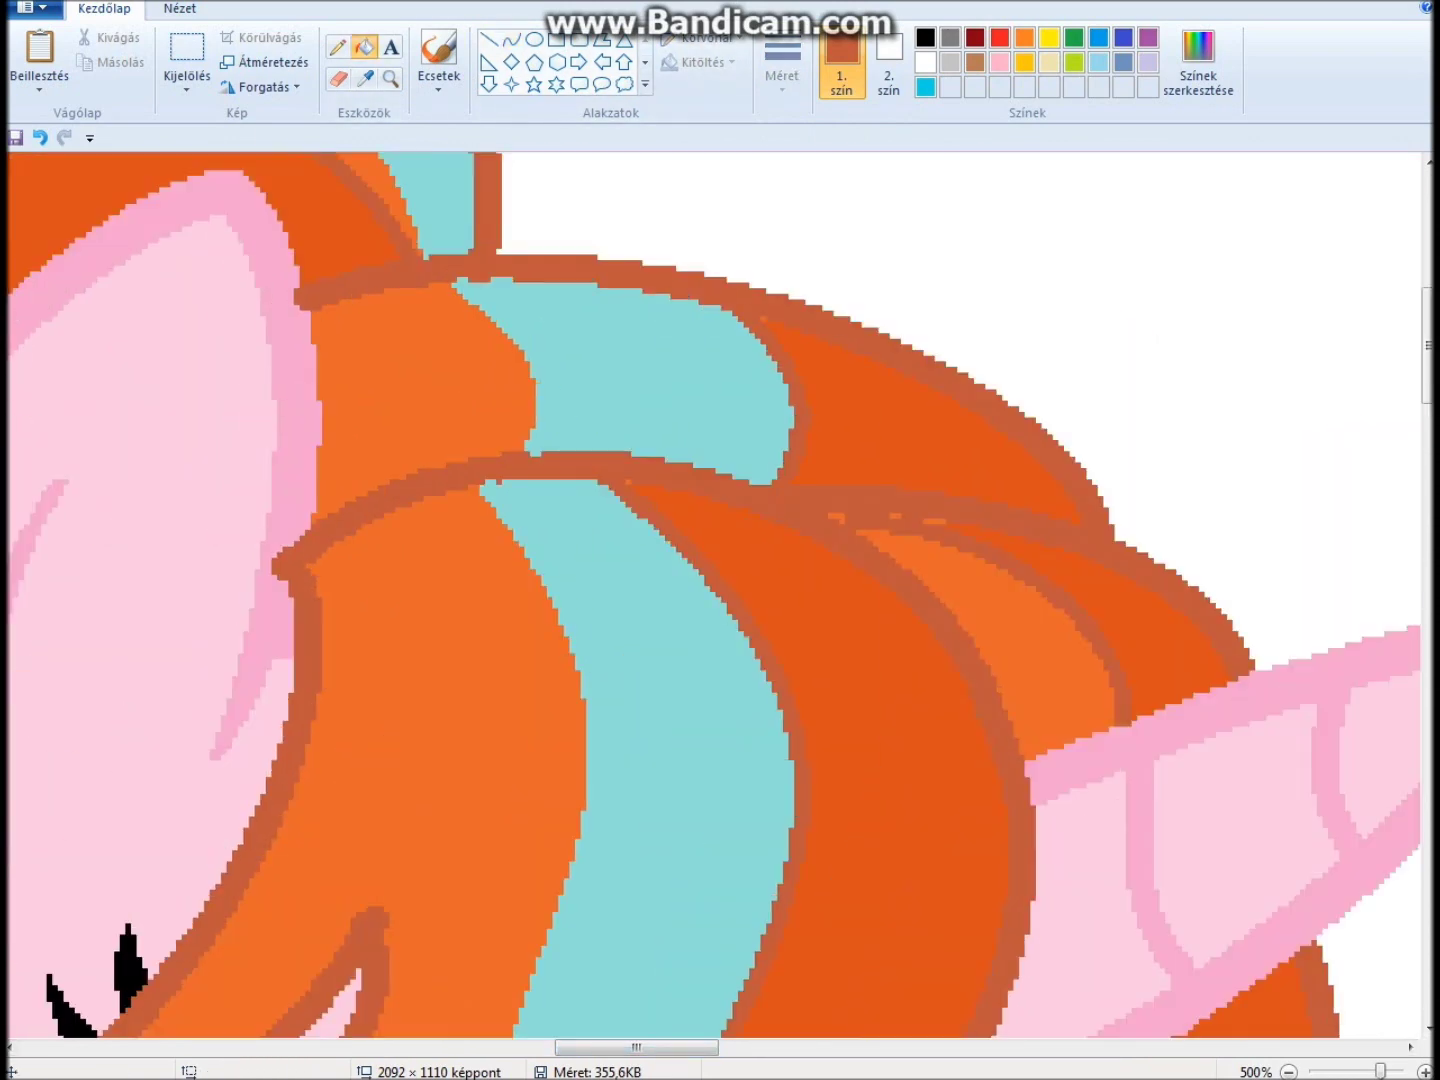
{"action": "scroll", "coordinate": [715, 595], "scroll_direction": "down", "scroll_amount": 5}
{"action": "scroll", "coordinate": [714, 595], "scroll_direction": "left", "scroll_amount": 9}
{"action": "left_click", "coordinate": [511, 40]}
{"action": "left_click_drag", "start_coordinate": [990, 717], "coordinate": [867, 734]}
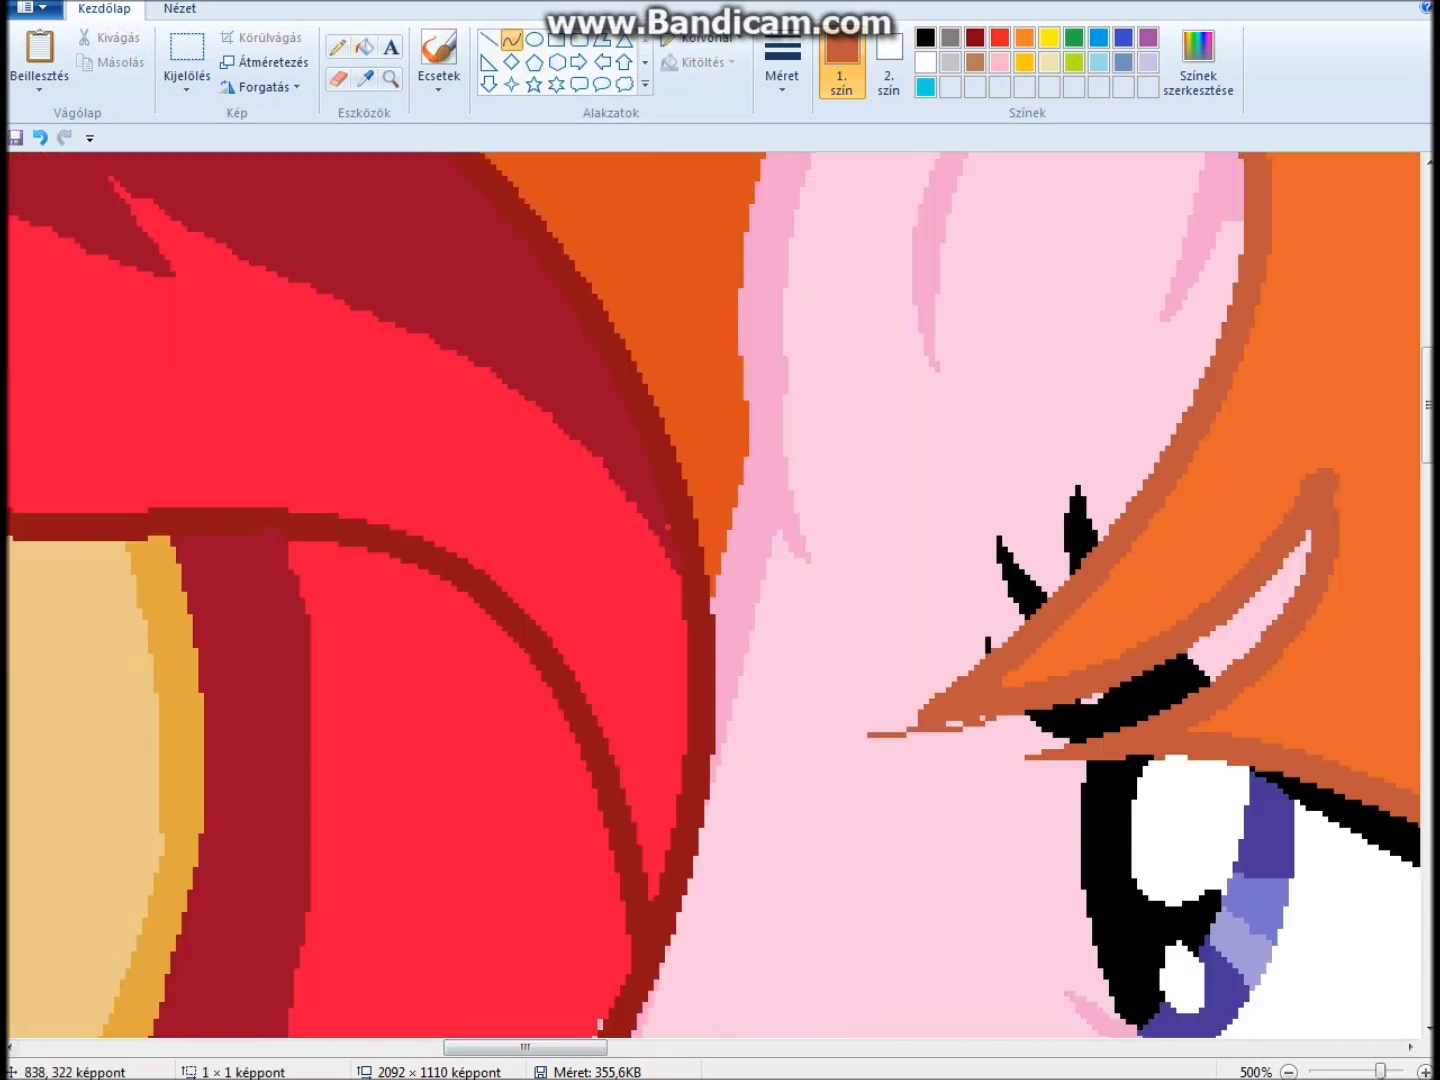
{"action": "key", "text": "ctrl+z"}
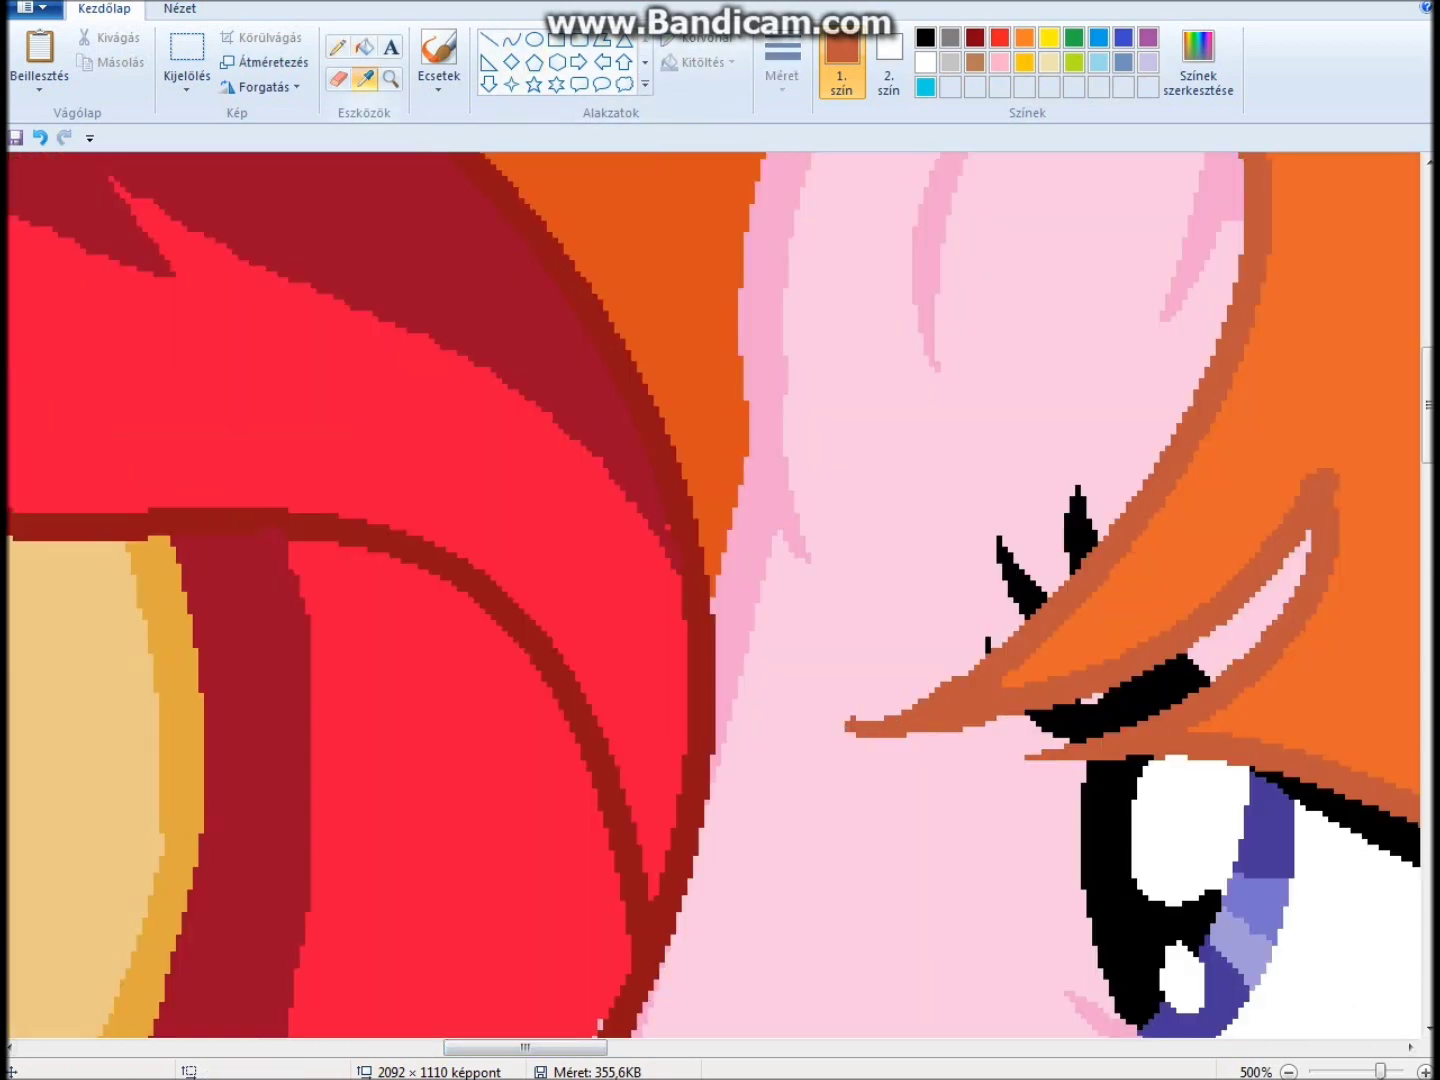
- Sharpen the crease above the unicorn's eye and paint over the hair outline overlapping the ear with the ear's outline pink
{"action": "scroll", "coordinate": [714, 595], "scroll_direction": "right", "scroll_amount": 10}
{"action": "left_click_drag", "start_coordinate": [581, 510], "coordinate": [580, 385]}
{"action": "scroll", "coordinate": [714, 595], "scroll_direction": "up", "scroll_amount": 6}
{"action": "left_click", "coordinate": [468, 412]}
{"action": "left_click_drag", "start_coordinate": [486, 545], "coordinate": [489, 570]}
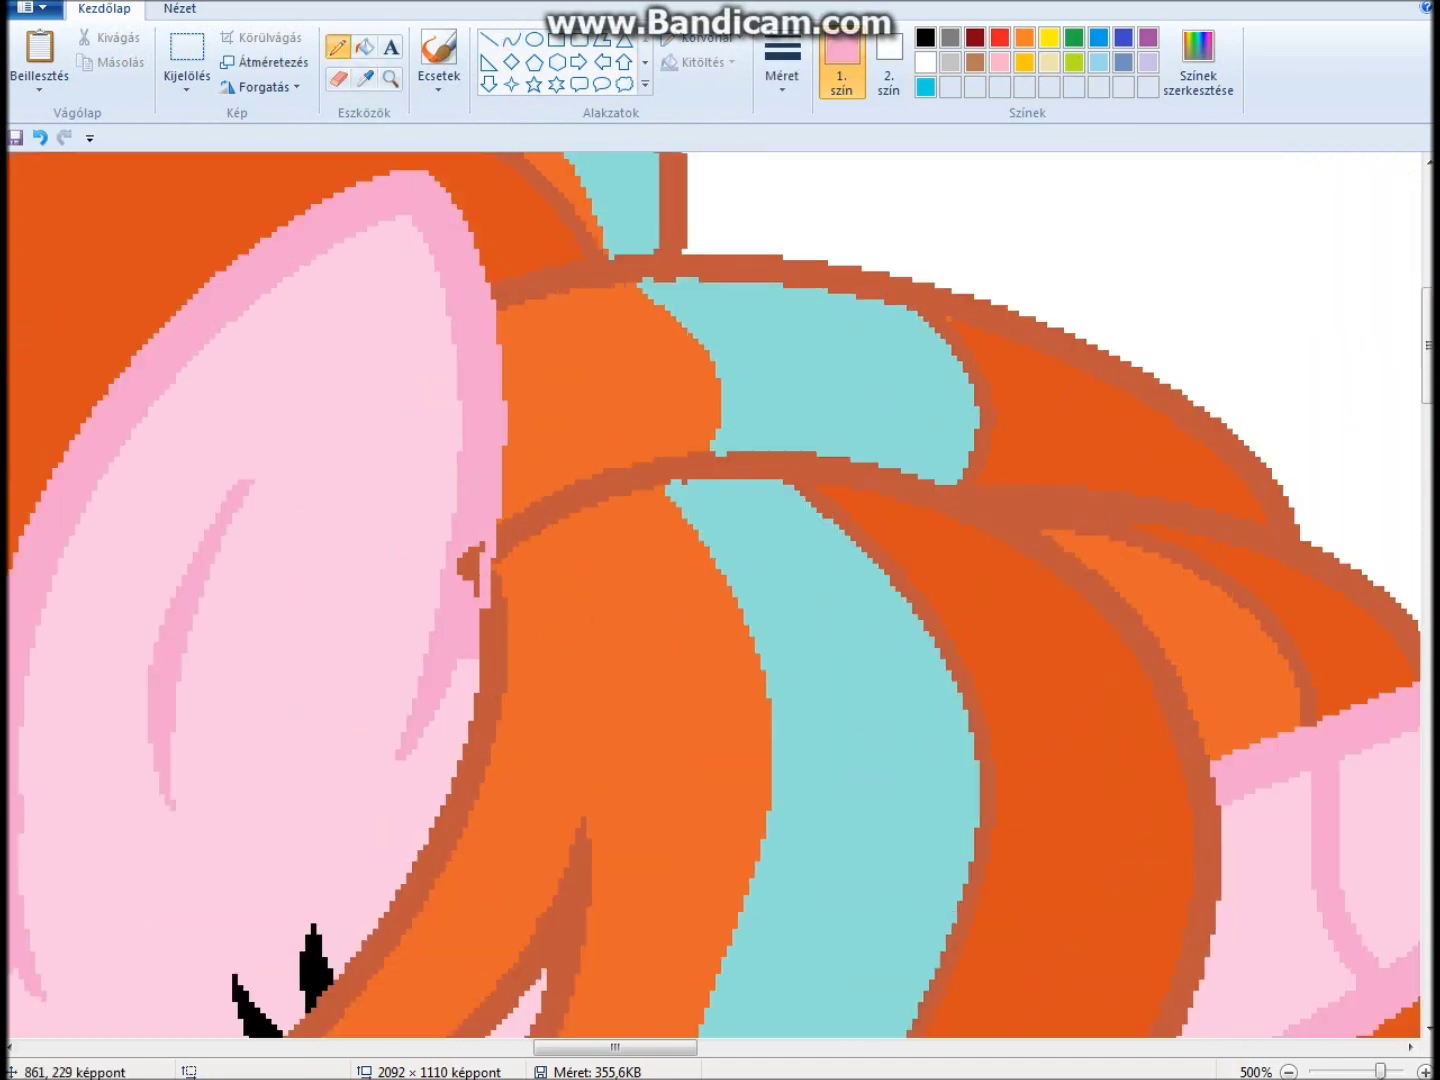
{"action": "scroll", "coordinate": [714, 595], "scroll_direction": "up", "scroll_amount": 6}
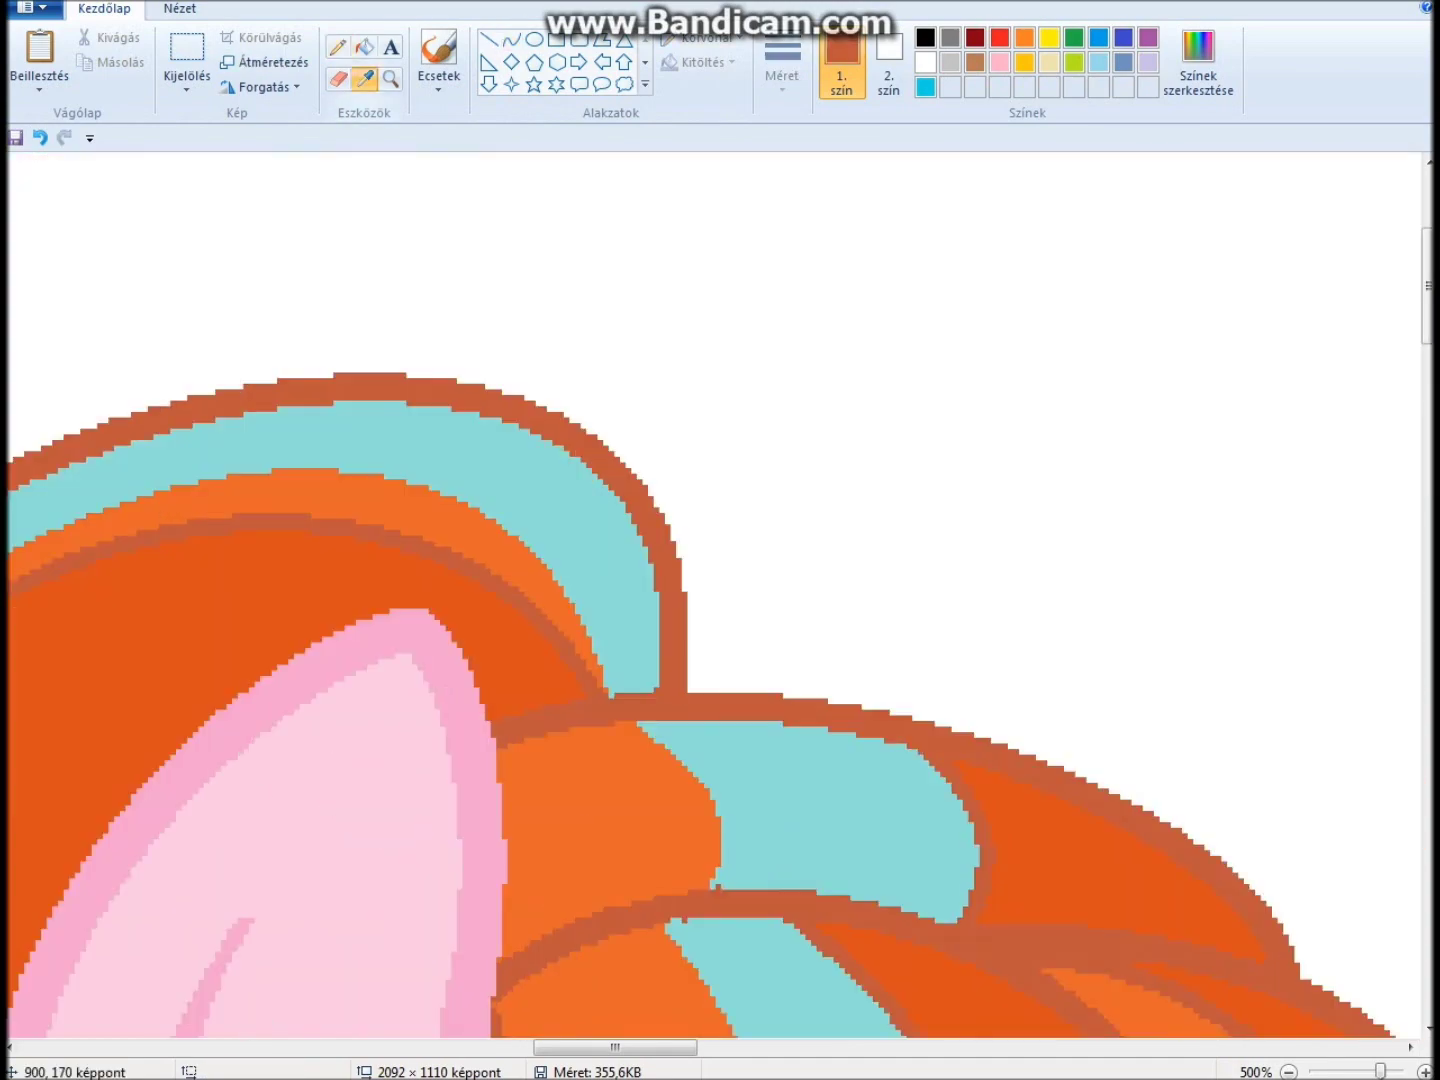
{"action": "left_click", "coordinate": [365, 77]}
{"action": "scroll", "coordinate": [715, 595], "scroll_direction": "left", "scroll_amount": 5}
{"action": "left_click", "coordinate": [428, 710]}
{"action": "scroll", "coordinate": [428, 710], "scroll_direction": "down", "scroll_amount": 4}
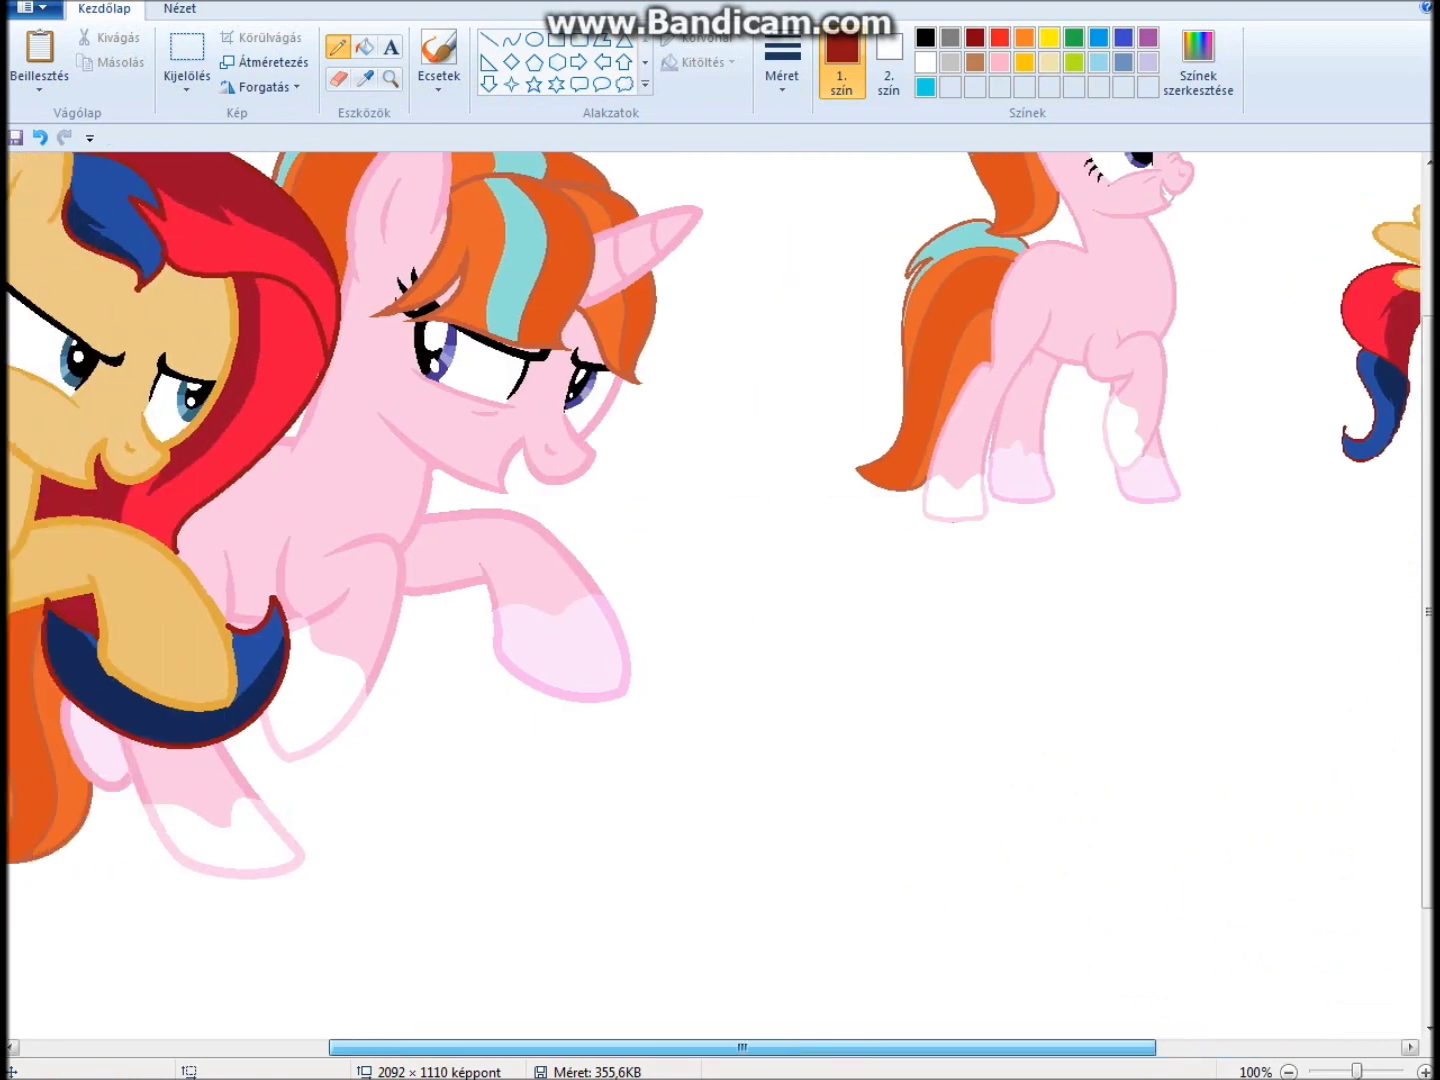
- Recolour the outline of the unicorn's far hind hoof with the lilac-pink sampled from the raised foreleg's hoof outline
{"action": "scroll", "coordinate": [529, 697], "scroll_direction": "up", "scroll_amount": 3}
{"action": "left_click", "coordinate": [365, 77]}
{"action": "left_click", "coordinate": [590, 697]}
{"action": "scroll", "coordinate": [664, 743], "scroll_direction": "left", "scroll_amount": 15}
{"action": "left_click_drag", "start_coordinate": [808, 520], "coordinate": [743, 508]}
{"action": "scroll", "coordinate": [780, 516], "scroll_direction": "down", "scroll_amount": 6}
{"action": "scroll", "coordinate": [128, 329], "scroll_direction": "left", "scroll_amount": 8}
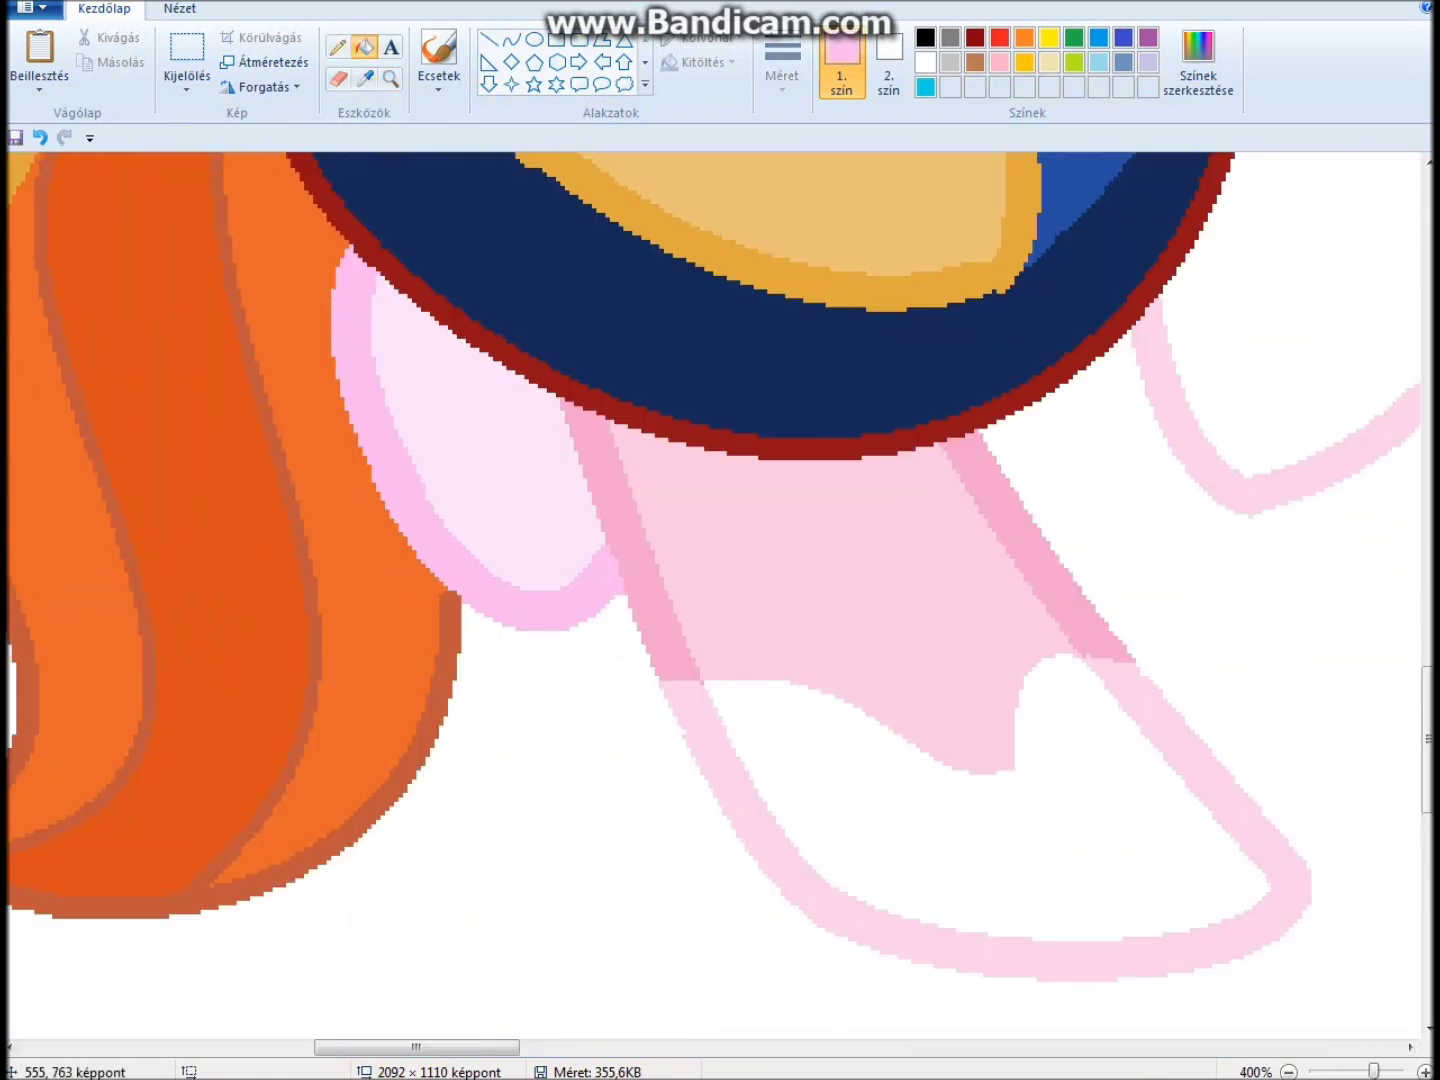
- Sharpen the tip of the pegasus's long red chest lock and extend the navy shading of the blue fringe up to the ear
{"action": "left_click", "coordinate": [468, 245]}
{"action": "left_click", "coordinate": [200, 690]}
{"action": "mouse_move", "coordinate": [128, 658]}
{"action": "left_mouse_down"}
{"action": "mouse_move", "coordinate": [273, 732]}
{"action": "mouse_move", "coordinate": [265, 745]}
{"action": "left_mouse_up"}
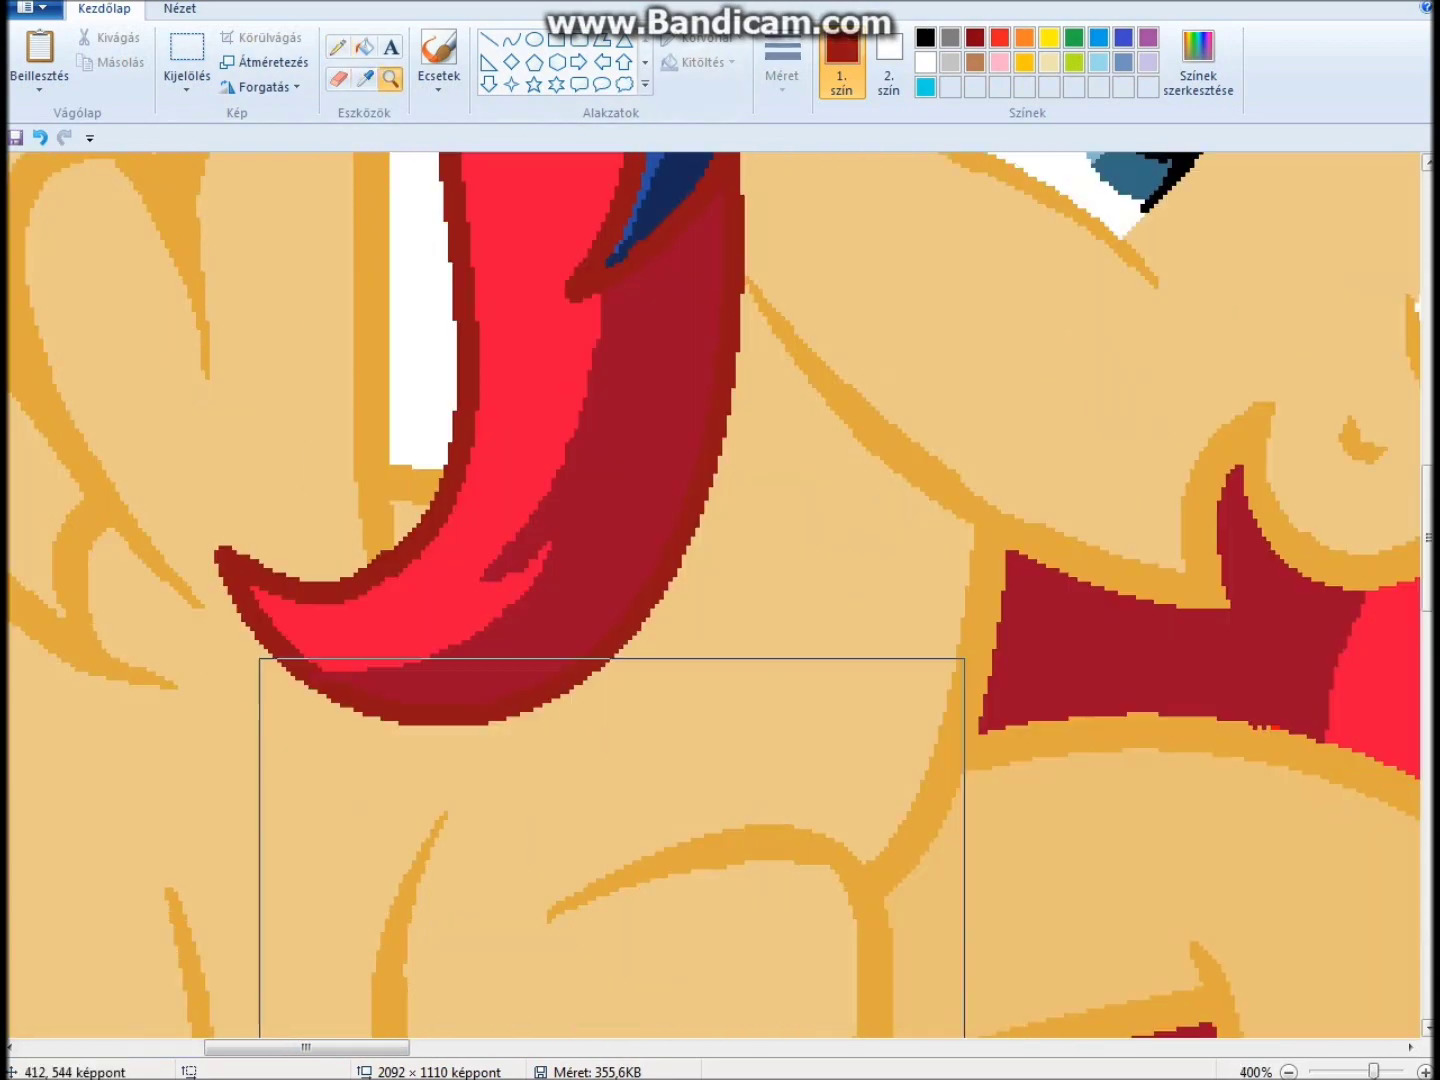
{"action": "left_click_drag", "start_coordinate": [268, 408], "coordinate": [252, 476]}
{"action": "scroll", "coordinate": [720, 595], "scroll_direction": "up", "scroll_amount": 5}
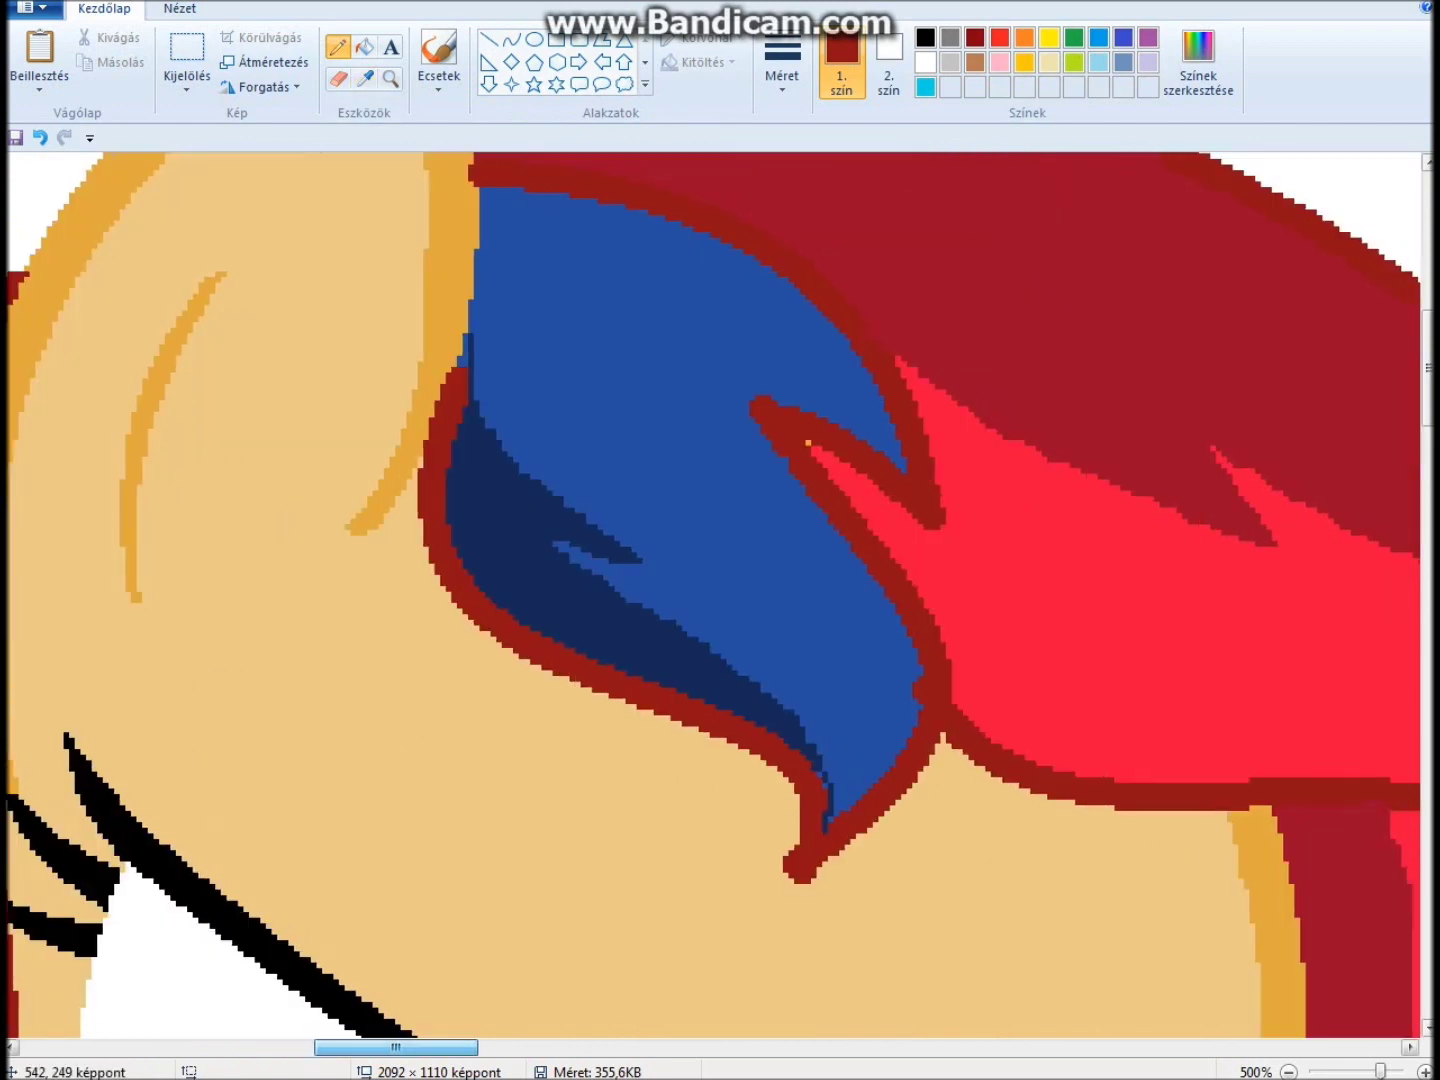
{"action": "left_click_drag", "start_coordinate": [466, 336], "coordinate": [448, 466]}
- Draw sharp dark red points on the pegasus's blue fringe lock and on both ends of the notch beside the red lock
{"action": "left_click", "coordinate": [511, 40]}
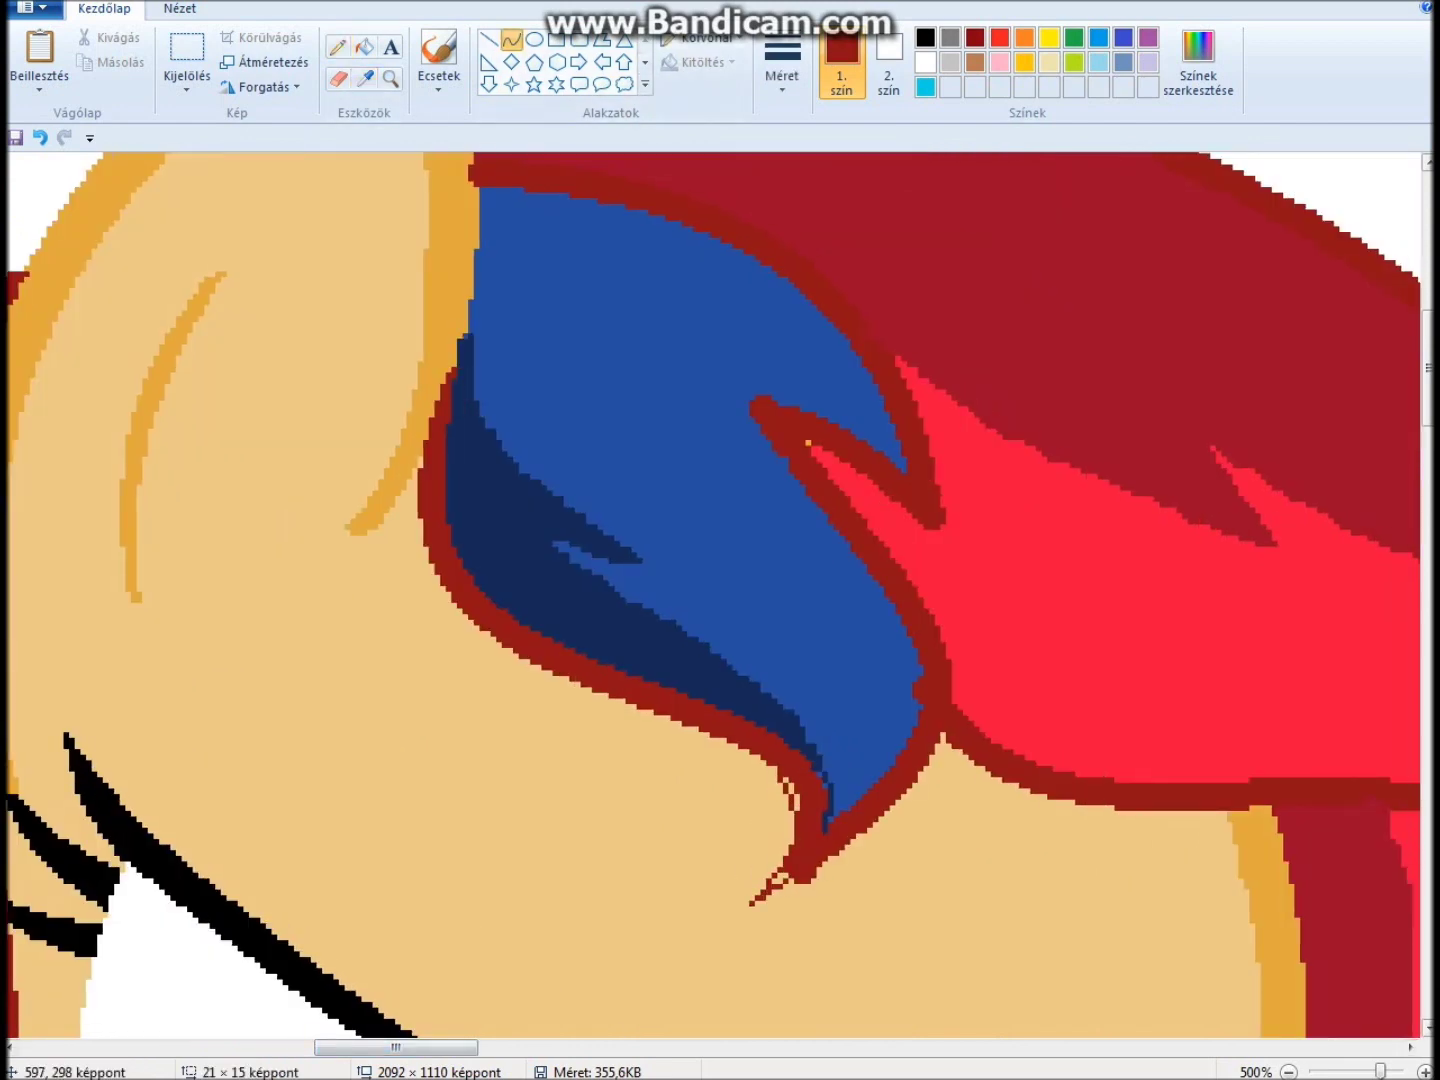
{"action": "scroll", "coordinate": [720, 595], "scroll_direction": "up", "scroll_amount": 3}
{"action": "left_click_drag", "start_coordinate": [697, 593], "coordinate": [693, 588]}
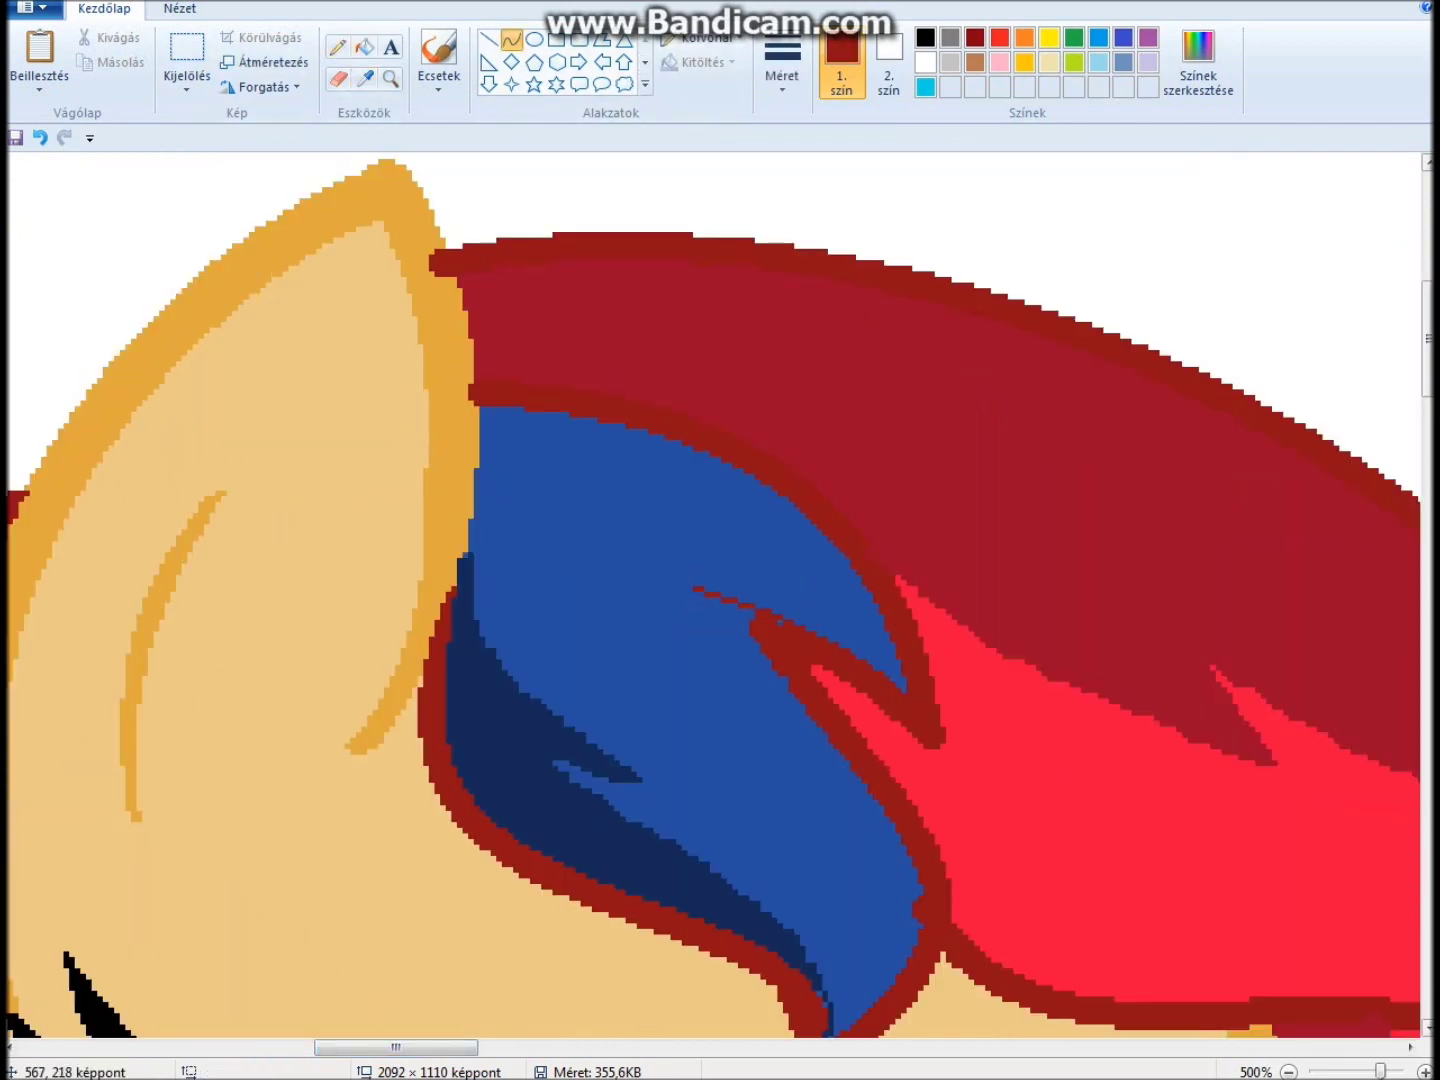
{"action": "left_click", "coordinate": [511, 41]}
{"action": "left_click_drag", "start_coordinate": [942, 745], "coordinate": [965, 814]}
- Paint over the dark red mane outline sticking out onto the pegasus's ear with the ear's outline colour
{"action": "left_click", "coordinate": [364, 76]}
{"action": "left_click", "coordinate": [472, 308]}
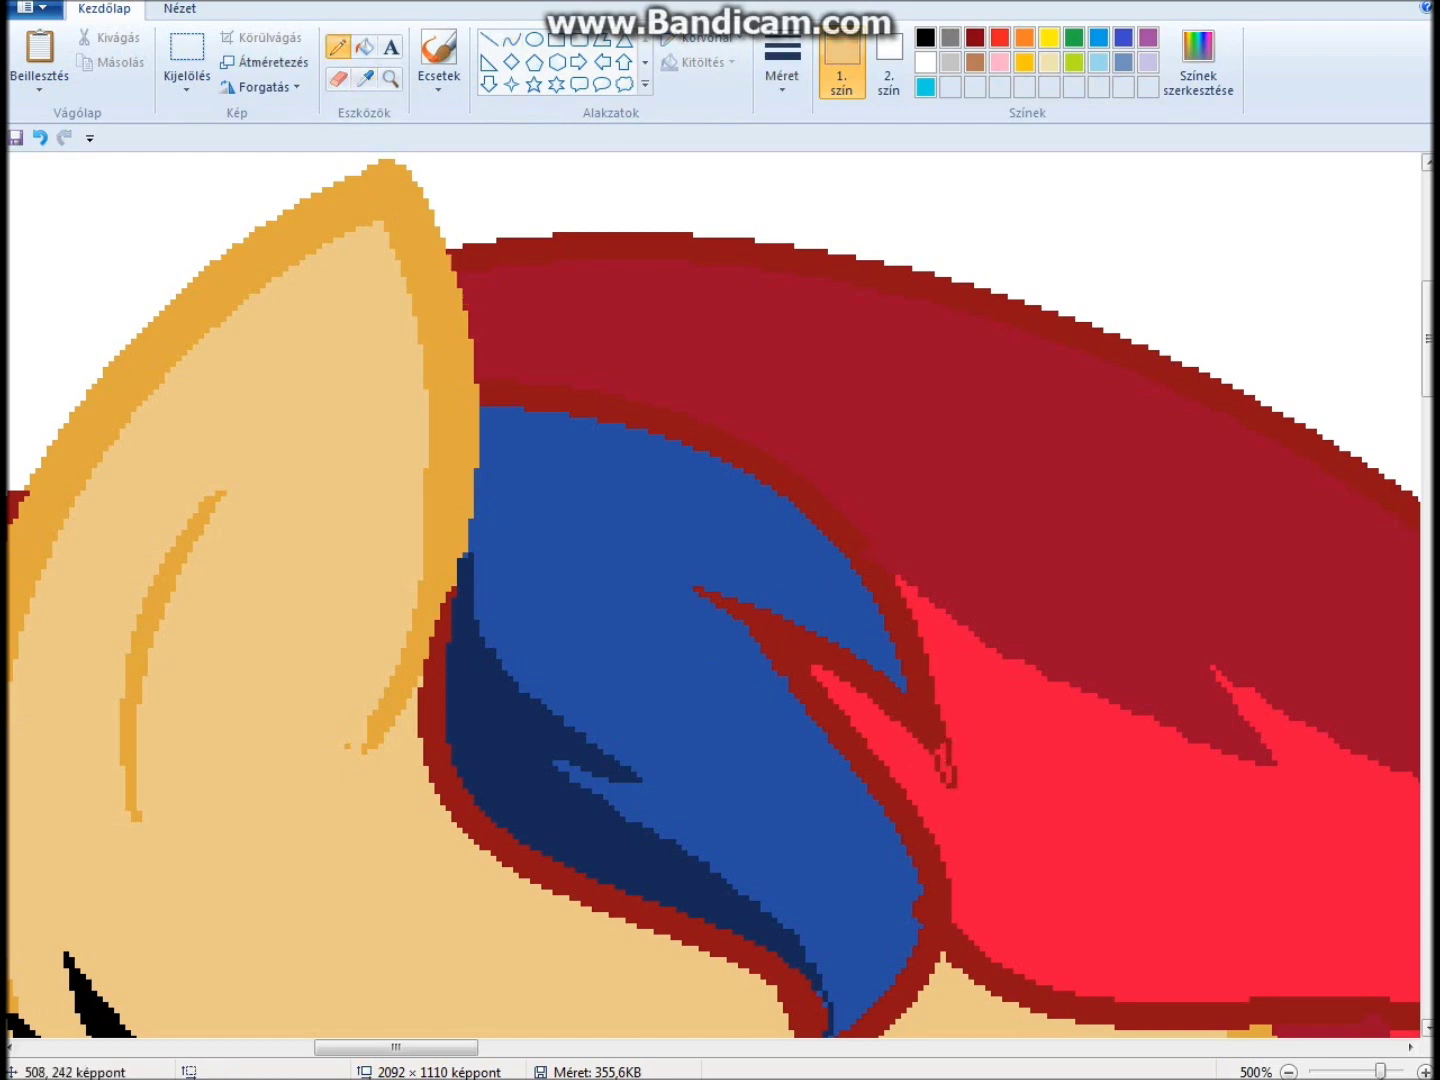
{"action": "scroll", "coordinate": [713, 595], "scroll_direction": "right", "scroll_amount": 5}
- Trim the blunt ends of the pegasus's mane outline beside the raised foreleg using the unicorn's body pink
{"action": "left_click", "coordinate": [337, 47]}
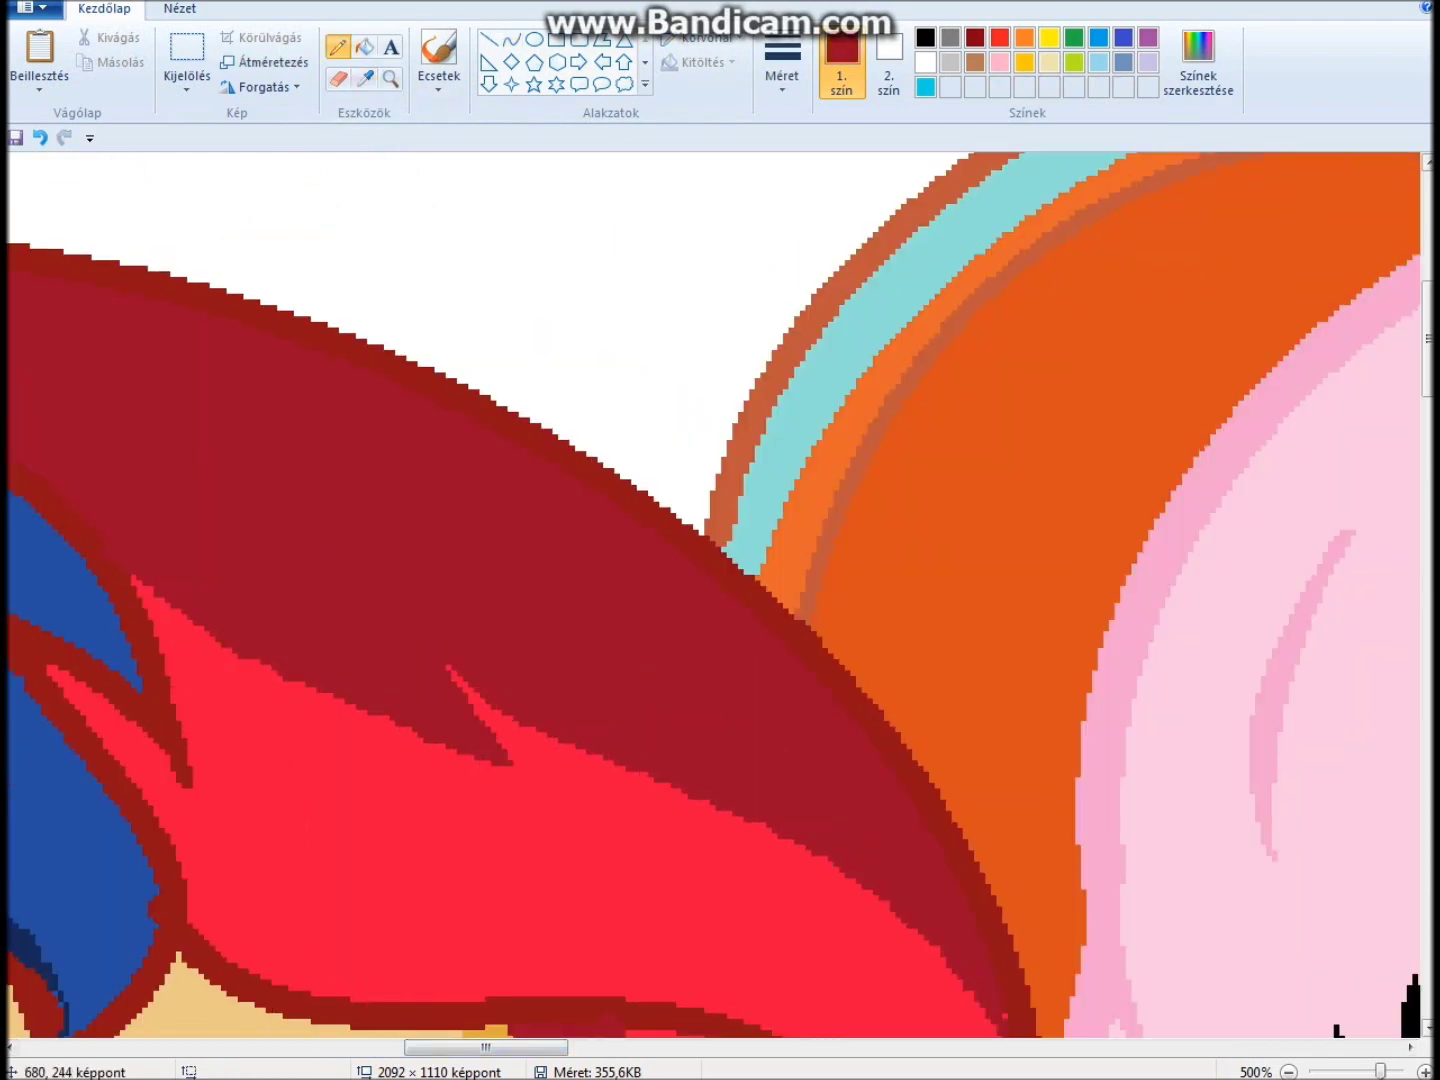
{"action": "scroll", "coordinate": [714, 595], "scroll_direction": "down", "scroll_amount": 5}
{"action": "scroll", "coordinate": [713, 595], "scroll_direction": "down", "scroll_amount": 5}
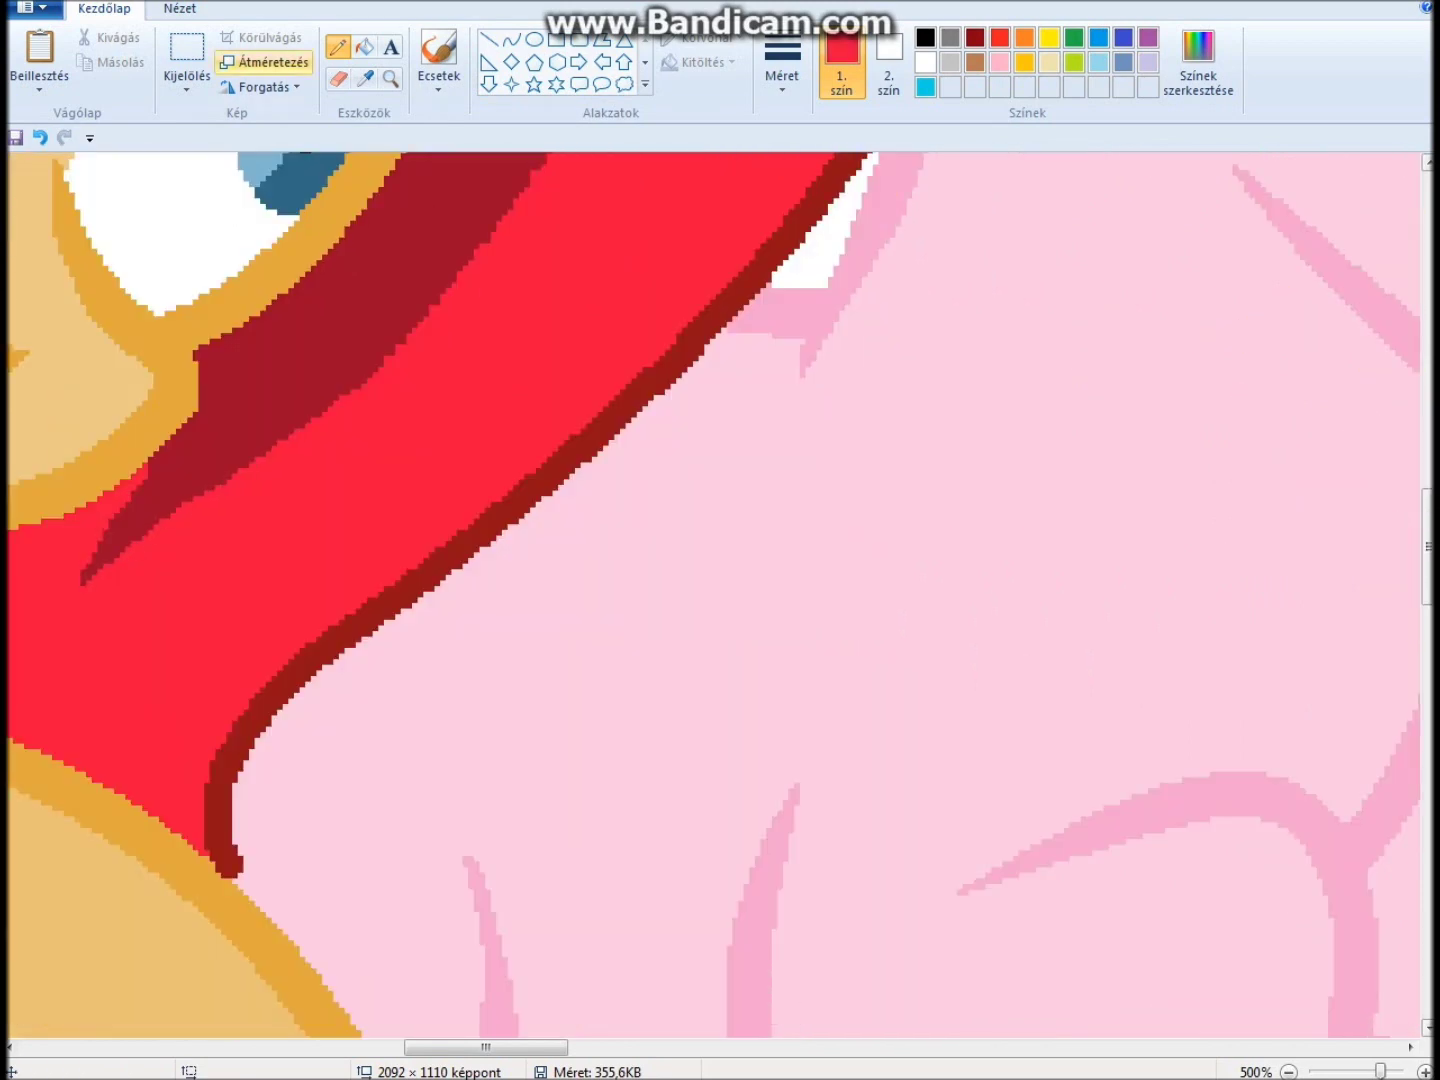
{"action": "scroll", "coordinate": [713, 595], "scroll_direction": "down", "scroll_amount": 2}
{"action": "left_click", "coordinate": [338, 77]}
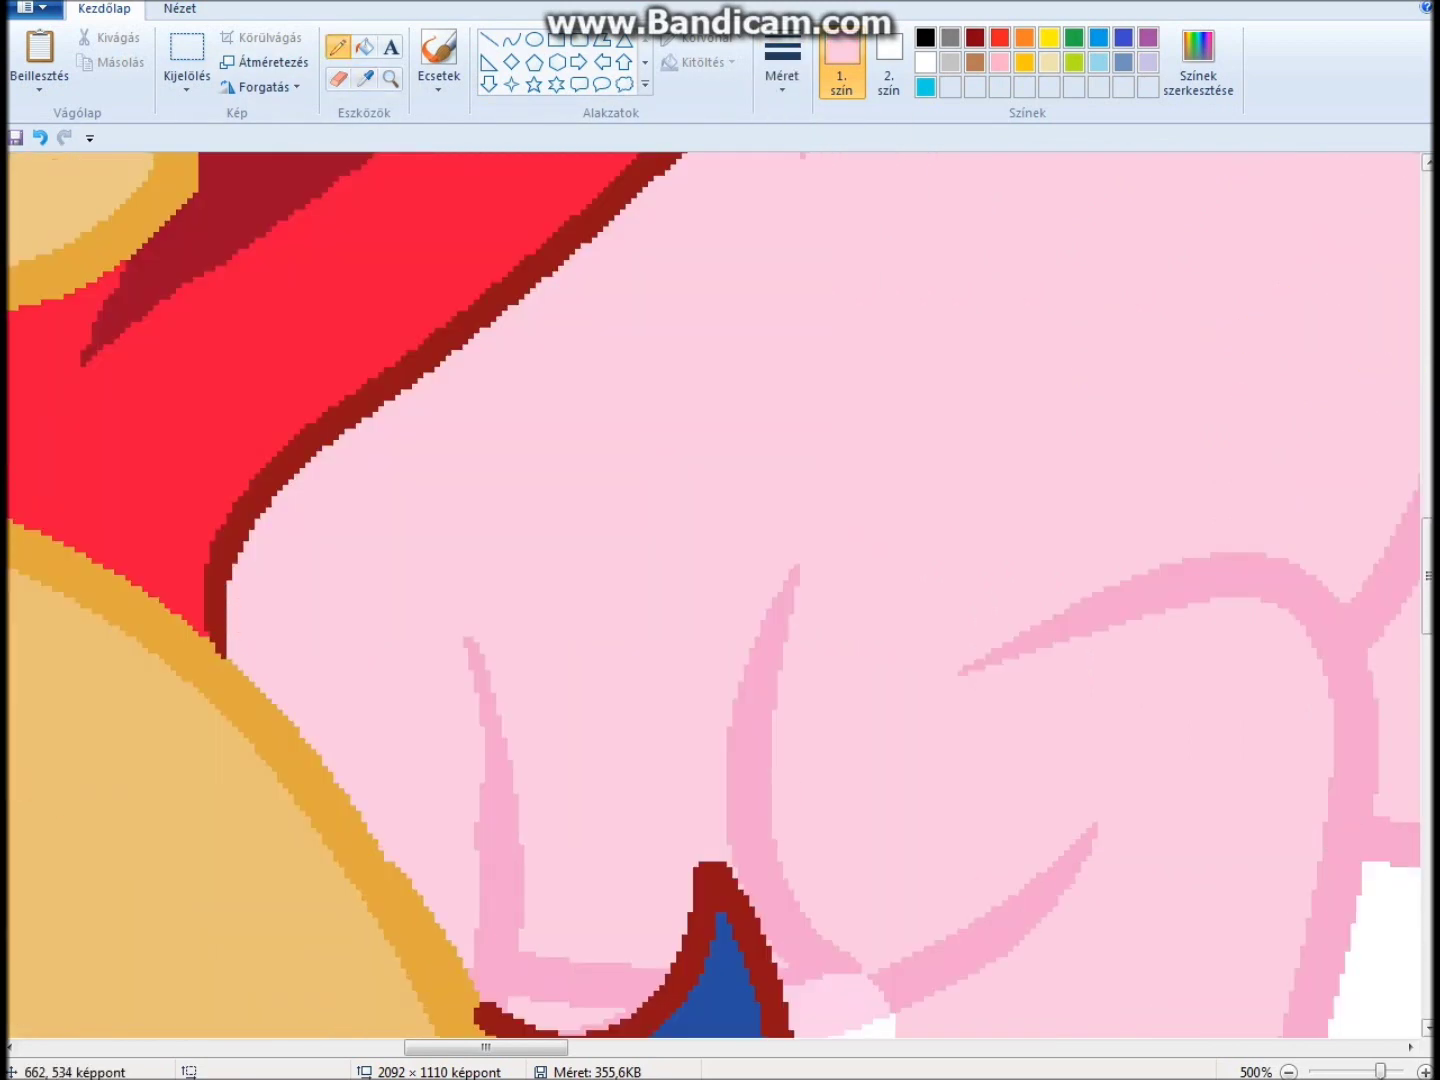
{"action": "scroll", "coordinate": [327, 238], "scroll_direction": "down", "scroll_amount": 3}
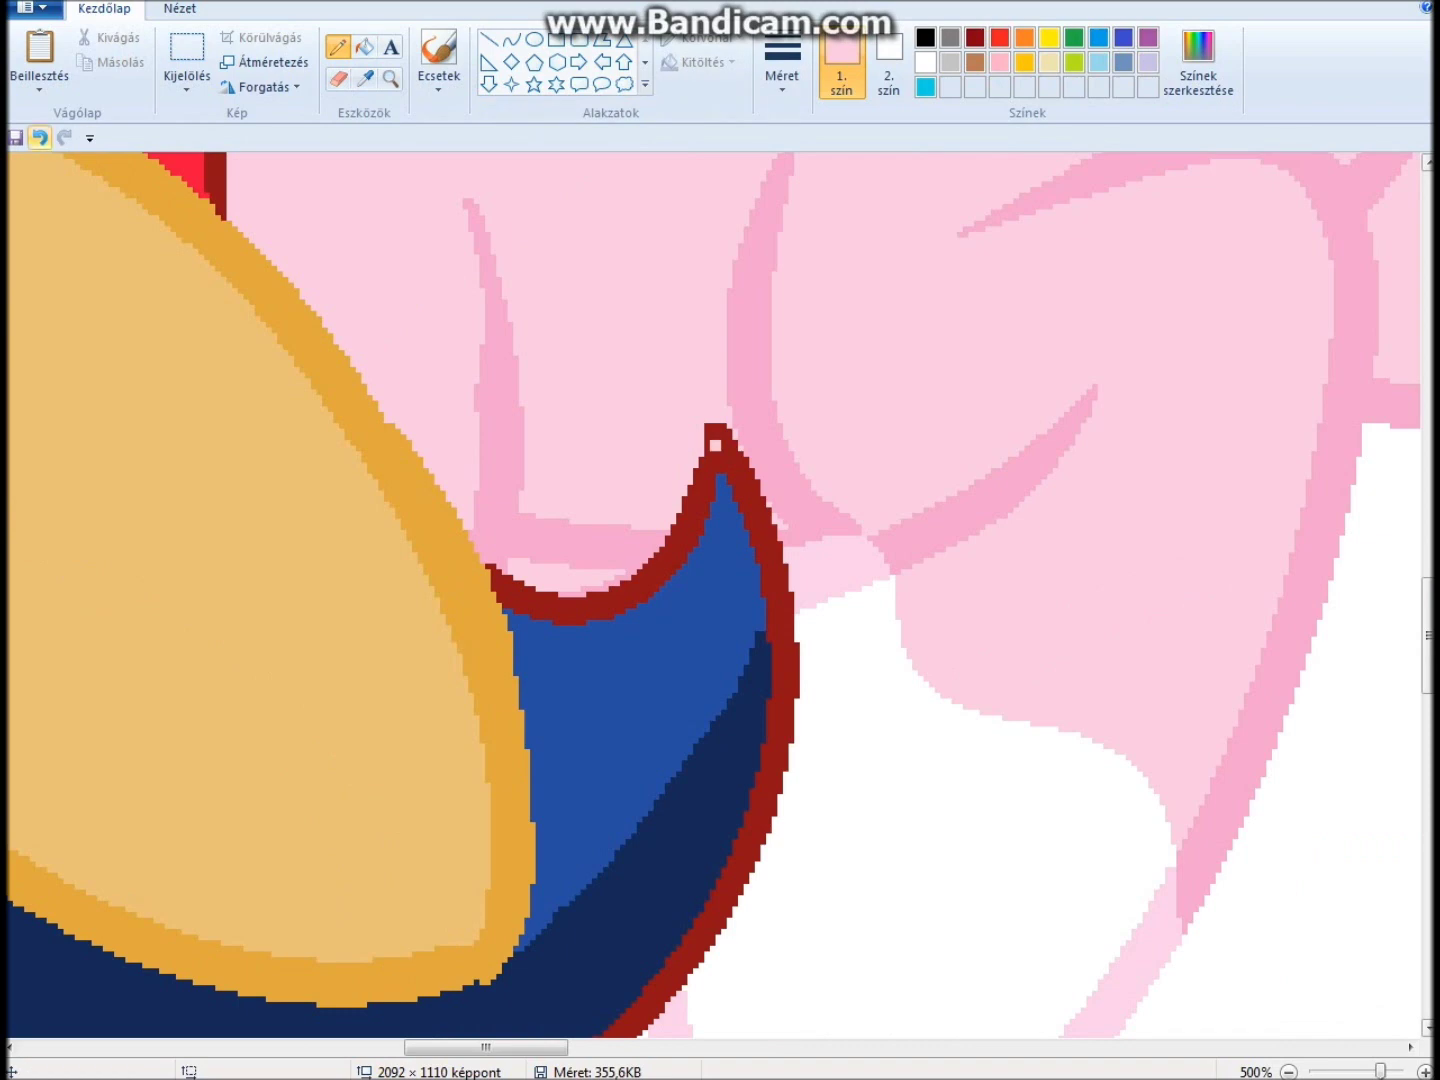
- Extend the upper tip of the pegasus's blue mane curl into a curved point and fill it with the dark red outline colour
{"action": "left_click", "coordinate": [365, 77]}
{"action": "left_click", "coordinate": [715, 444]}
{"action": "left_click", "coordinate": [782, 66]}
{"action": "left_click", "coordinate": [831, 129]}
{"action": "left_click_drag", "start_coordinate": [715, 440], "coordinate": [686, 378]}
{"action": "left_click", "coordinate": [364, 47]}
{"action": "left_click", "coordinate": [699, 410]}
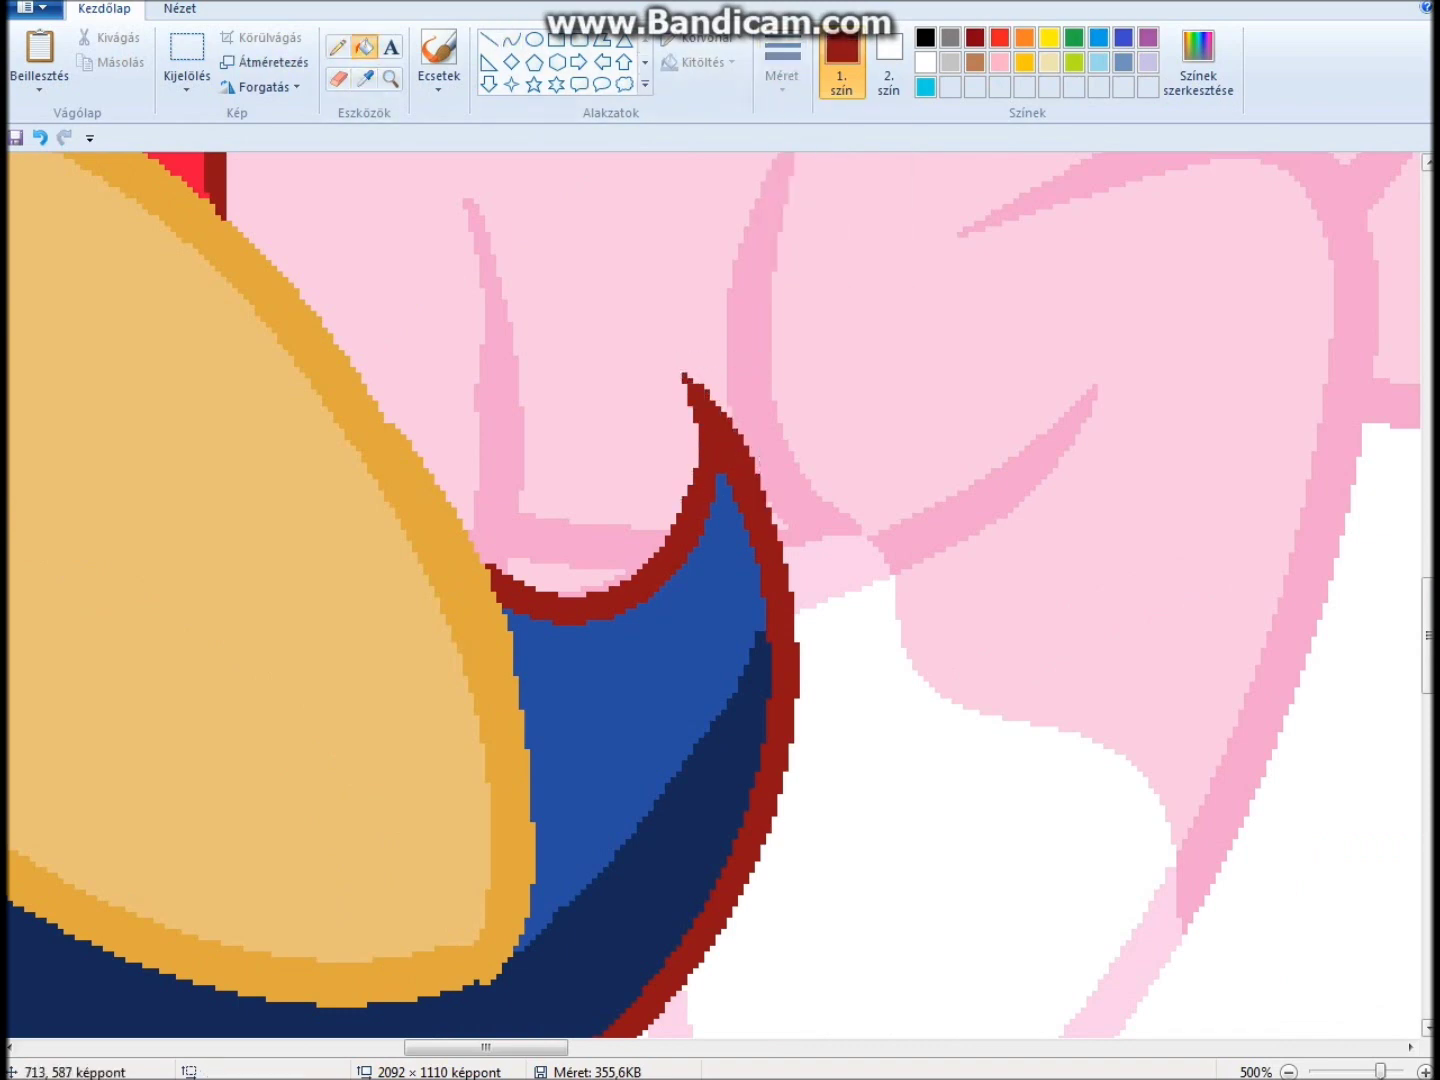
- Touch up the blue part of the pegasus's mane curl behind the raised foreleg and check the whole picture
{"action": "scroll", "coordinate": [713, 596], "scroll_direction": "down", "scroll_amount": 3}
{"action": "scroll", "coordinate": [330, 222], "scroll_direction": "up", "scroll_amount": 5}
{"action": "scroll", "coordinate": [329, 222], "scroll_direction": "left", "scroll_amount": 5}
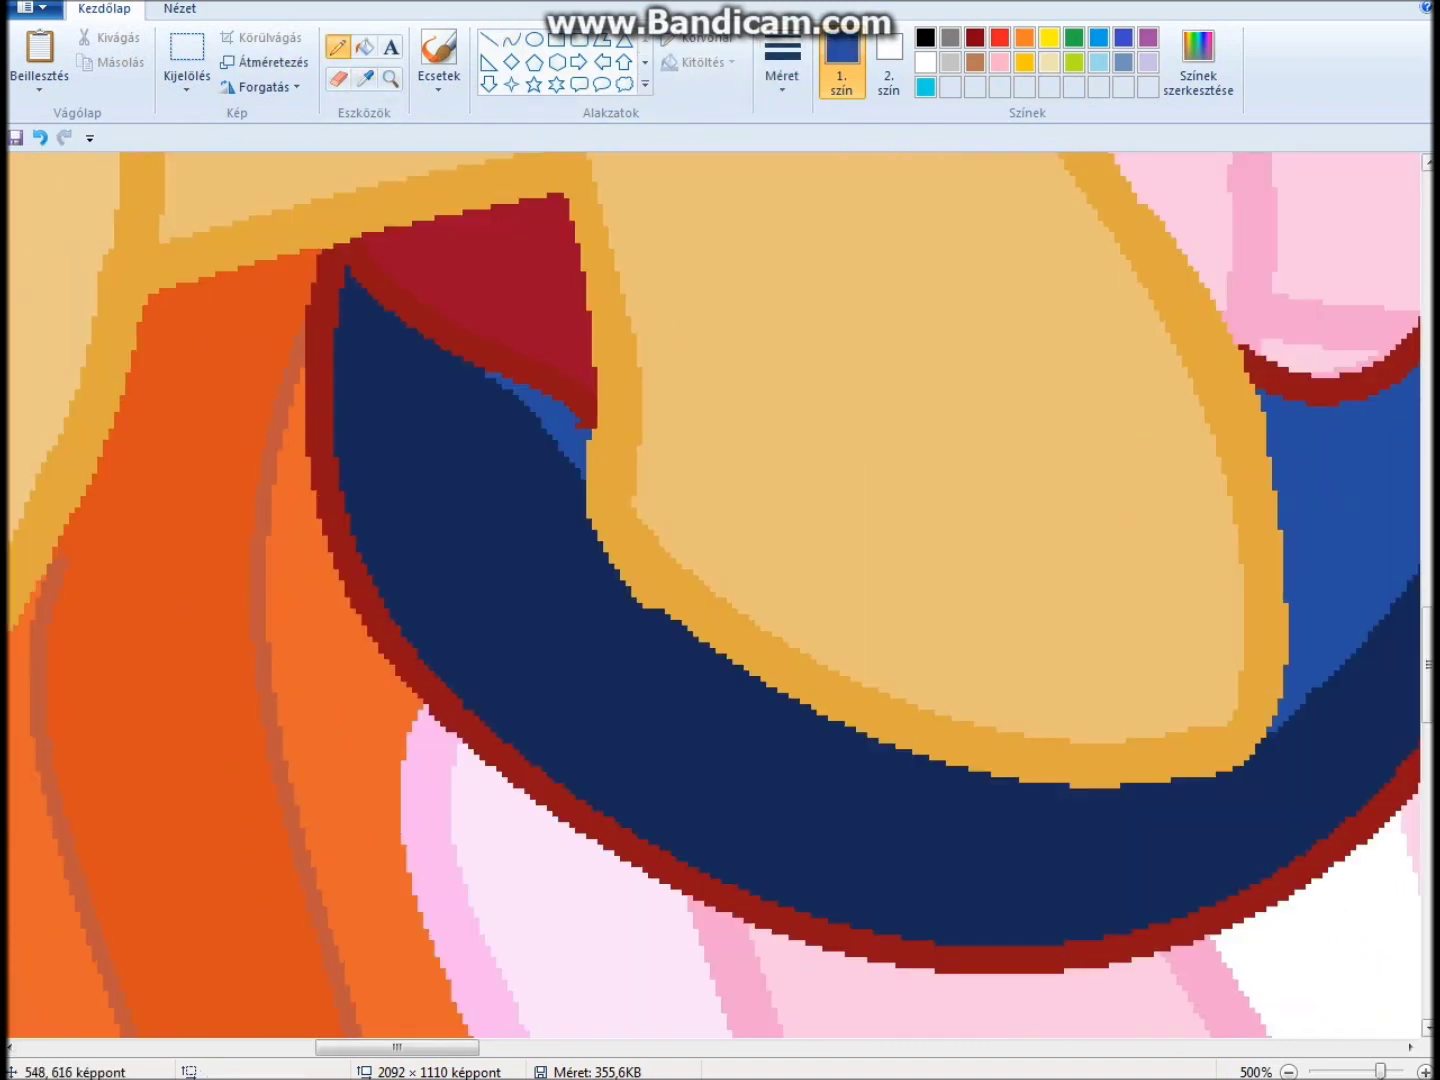
{"action": "scroll", "coordinate": [581, 419], "scroll_direction": "down", "scroll_amount": 5}
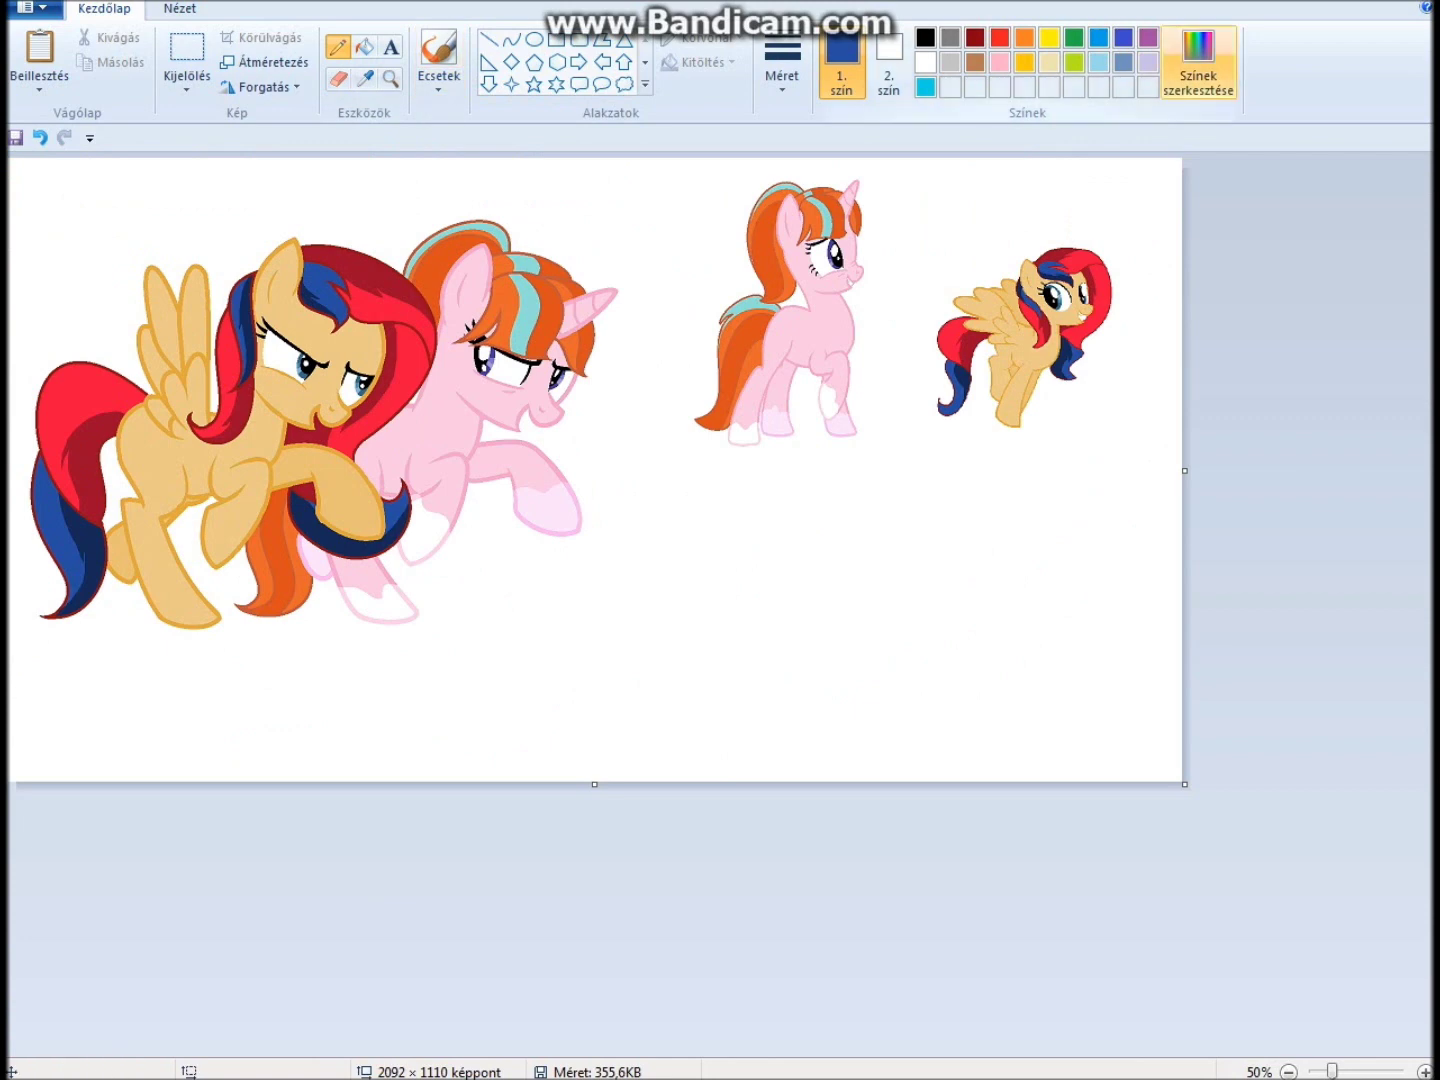
- Switch to Firefox and look through the Google image results for mlp best friends base to find the pony base
{"action": "key", "text": "alt+Tab"}
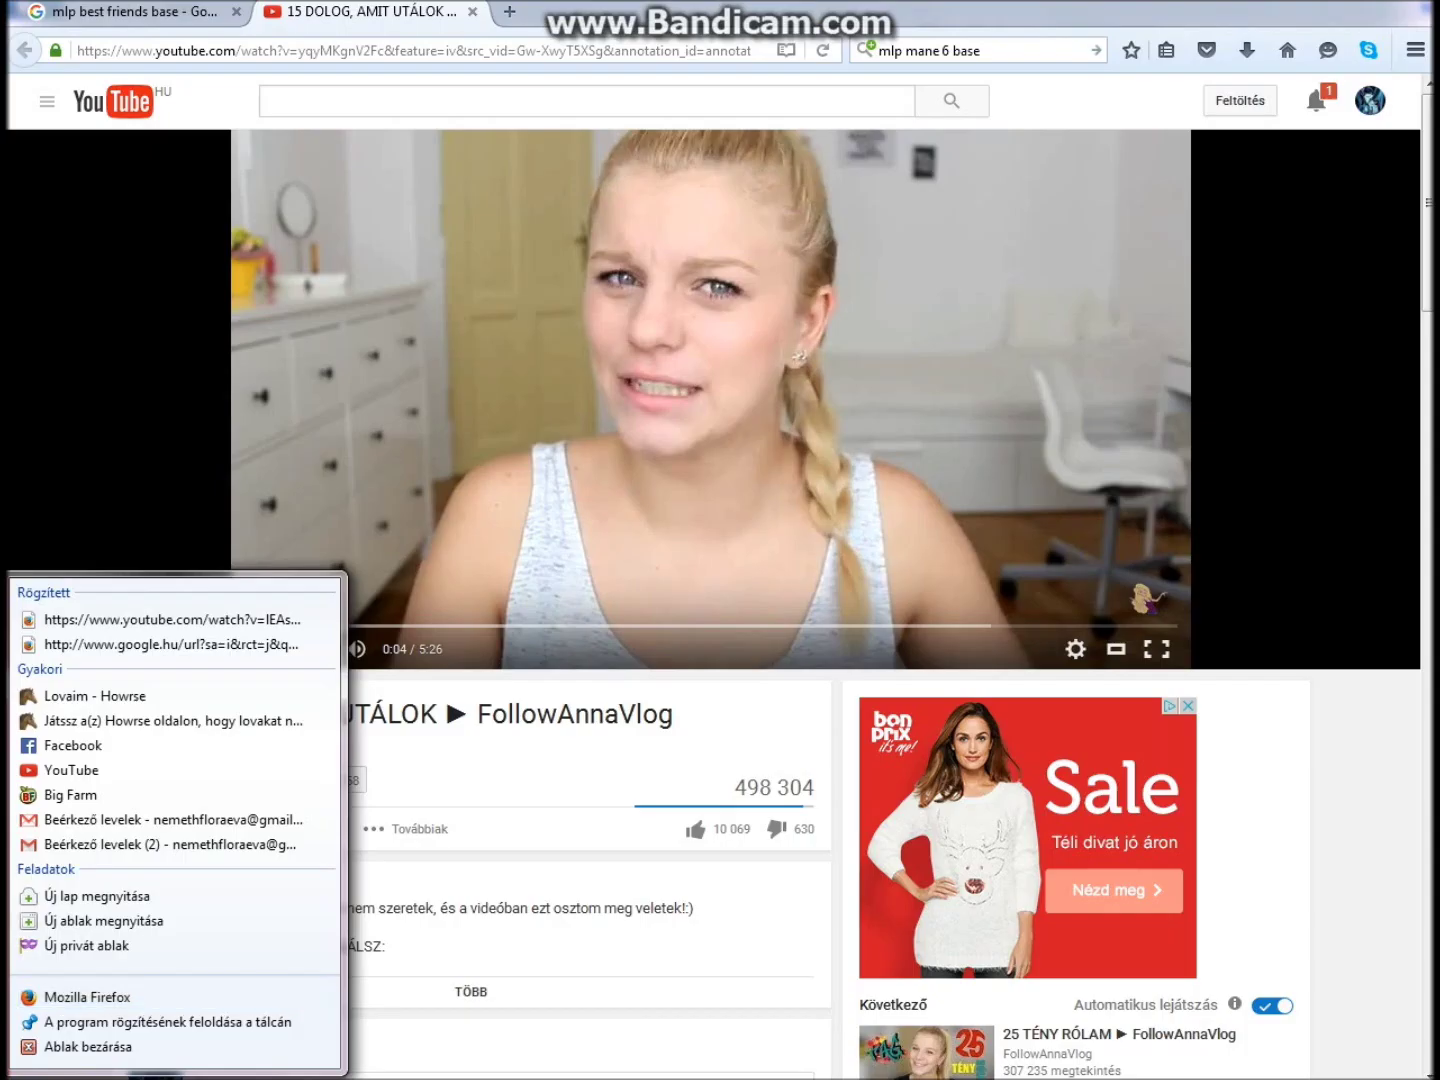
{"action": "key", "text": "ctrl+Tab"}
{"action": "scroll", "coordinate": [720, 640], "scroll_direction": "down", "scroll_amount": 4}
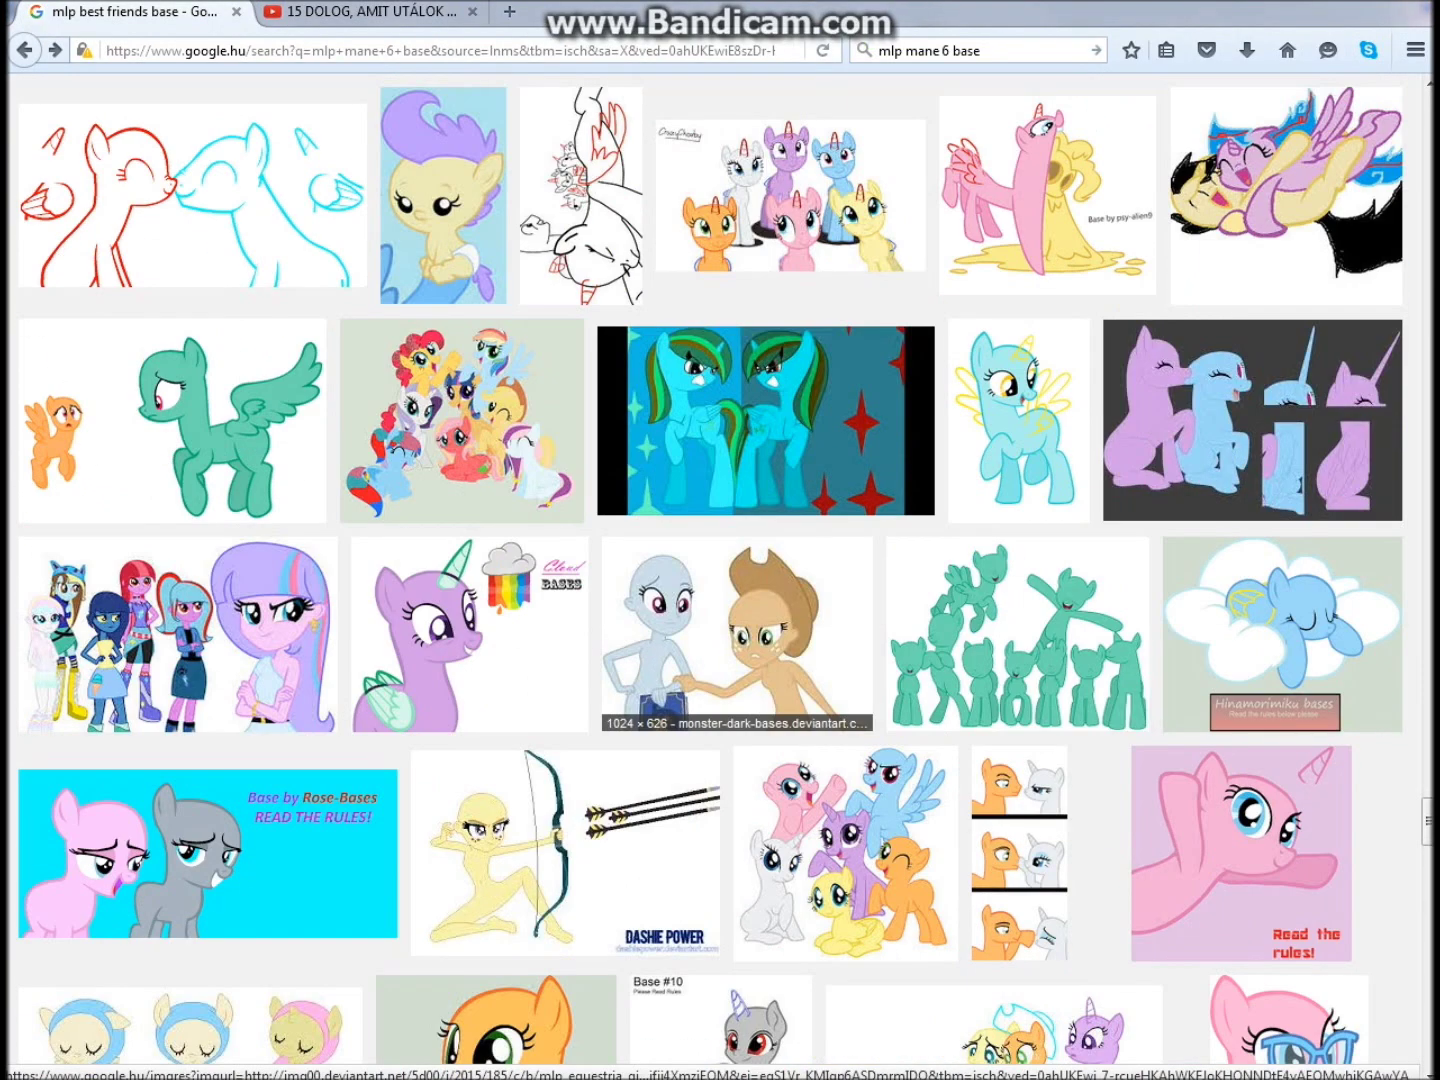
{"action": "scroll", "coordinate": [660, 548], "scroll_direction": "down", "scroll_amount": 4}
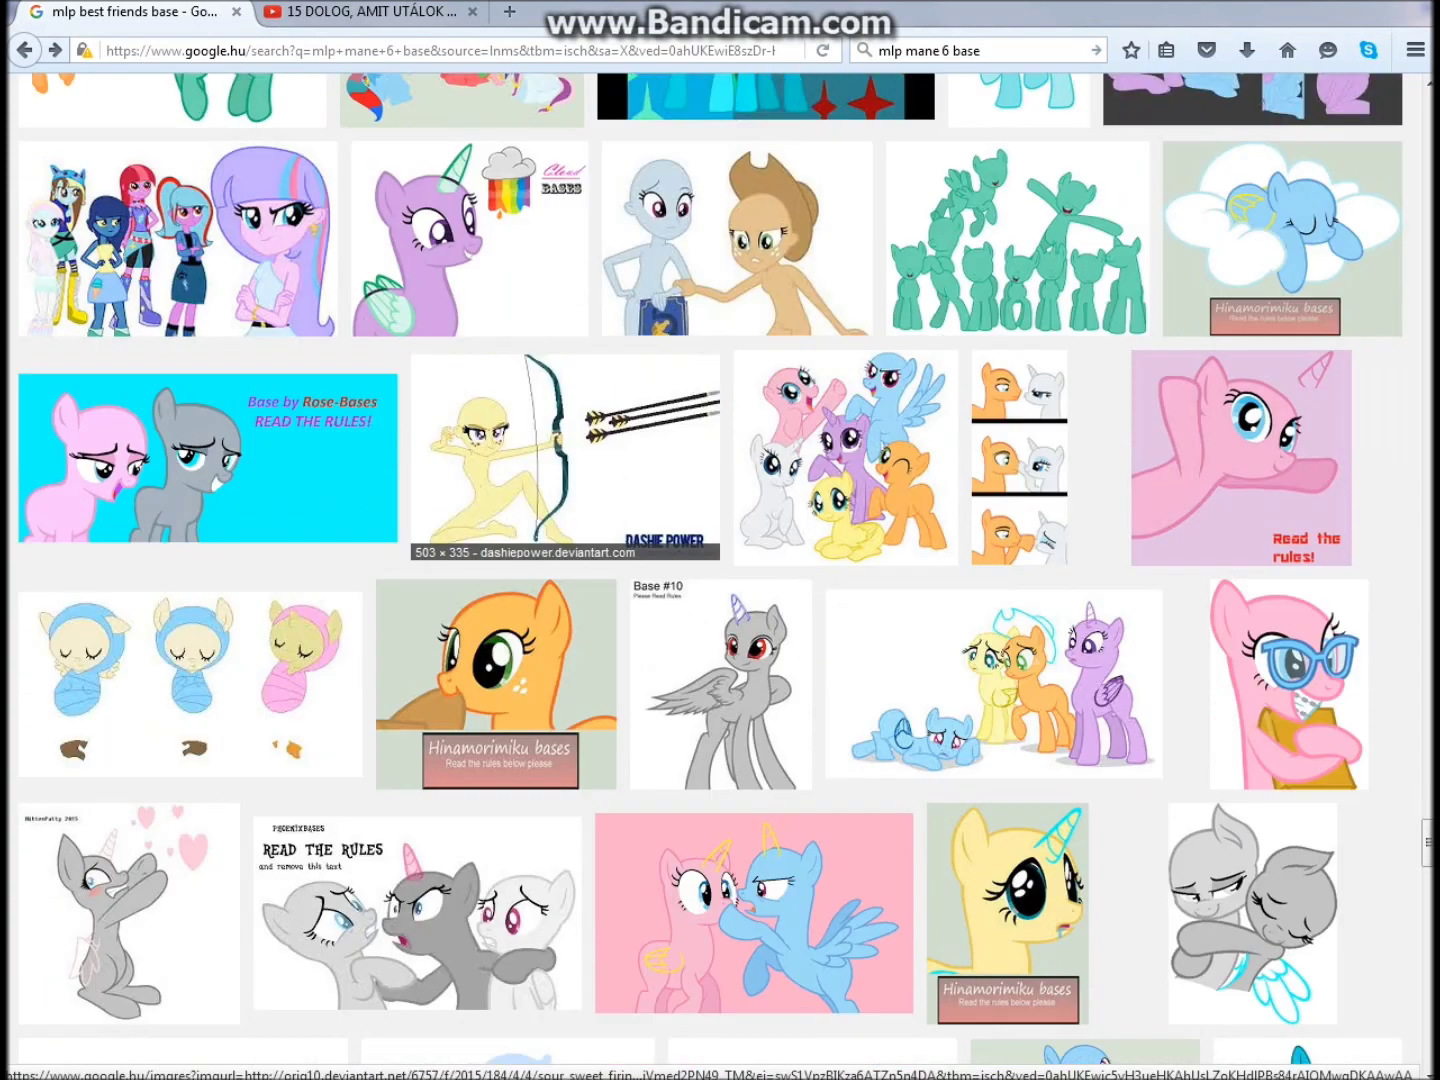
{"action": "scroll", "coordinate": [857, 544], "scroll_direction": "down", "scroll_amount": 4}
{"action": "scroll", "coordinate": [857, 543], "scroll_direction": "up", "scroll_amount": 15}
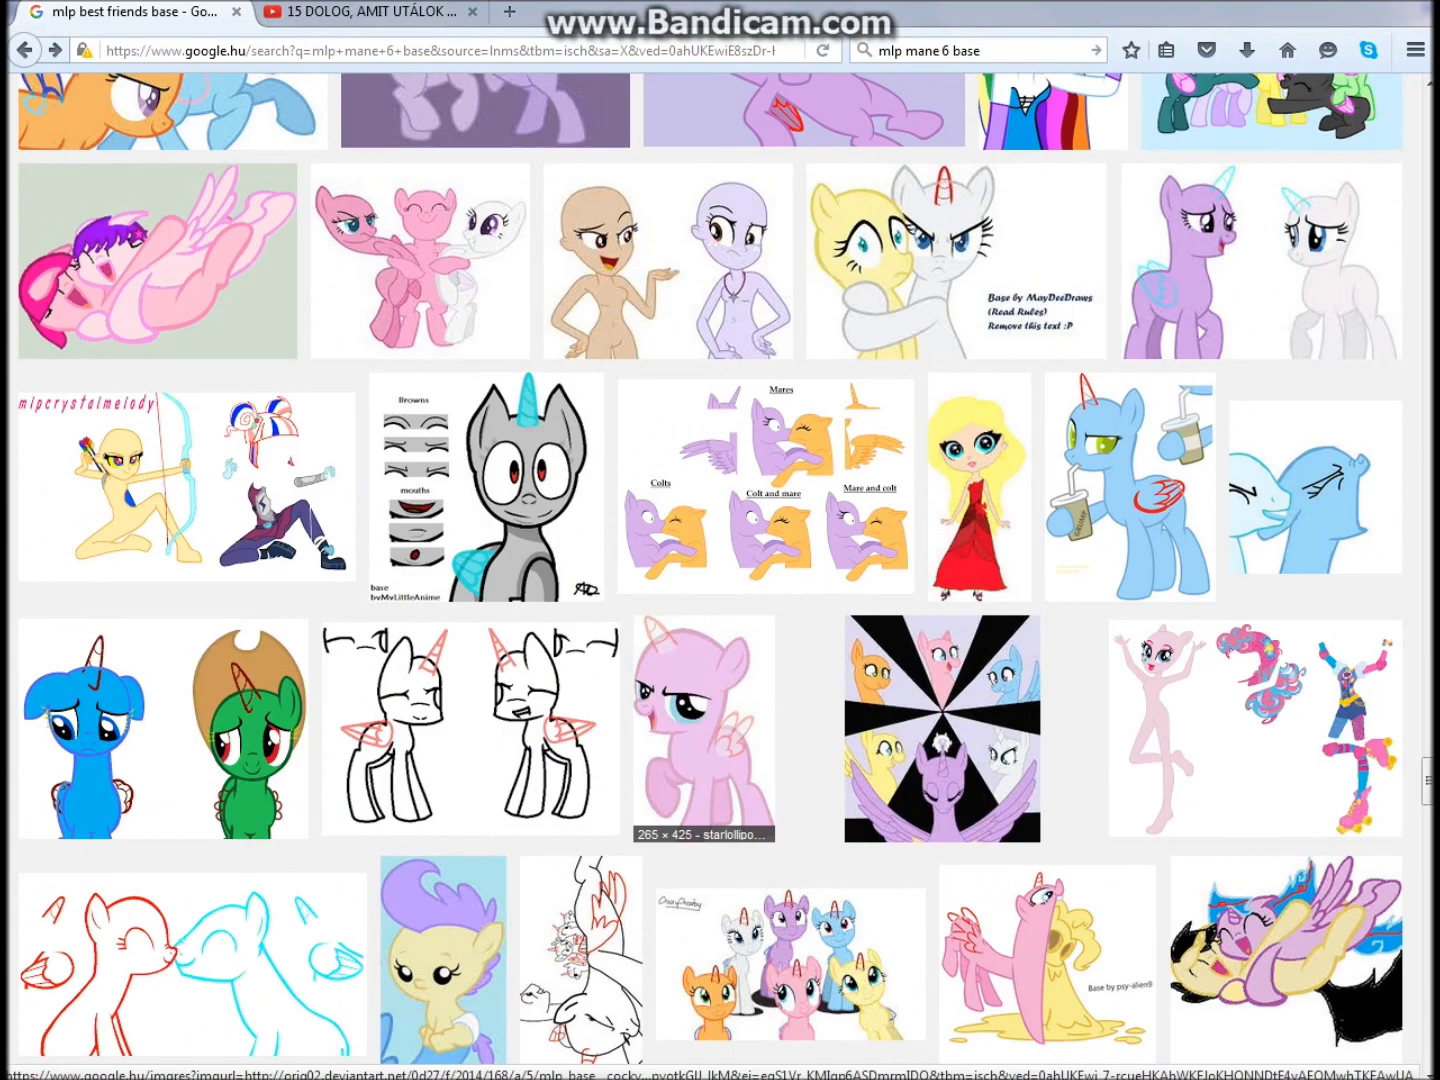
{"action": "scroll", "coordinate": [720, 568], "scroll_direction": "up", "scroll_amount": 8}
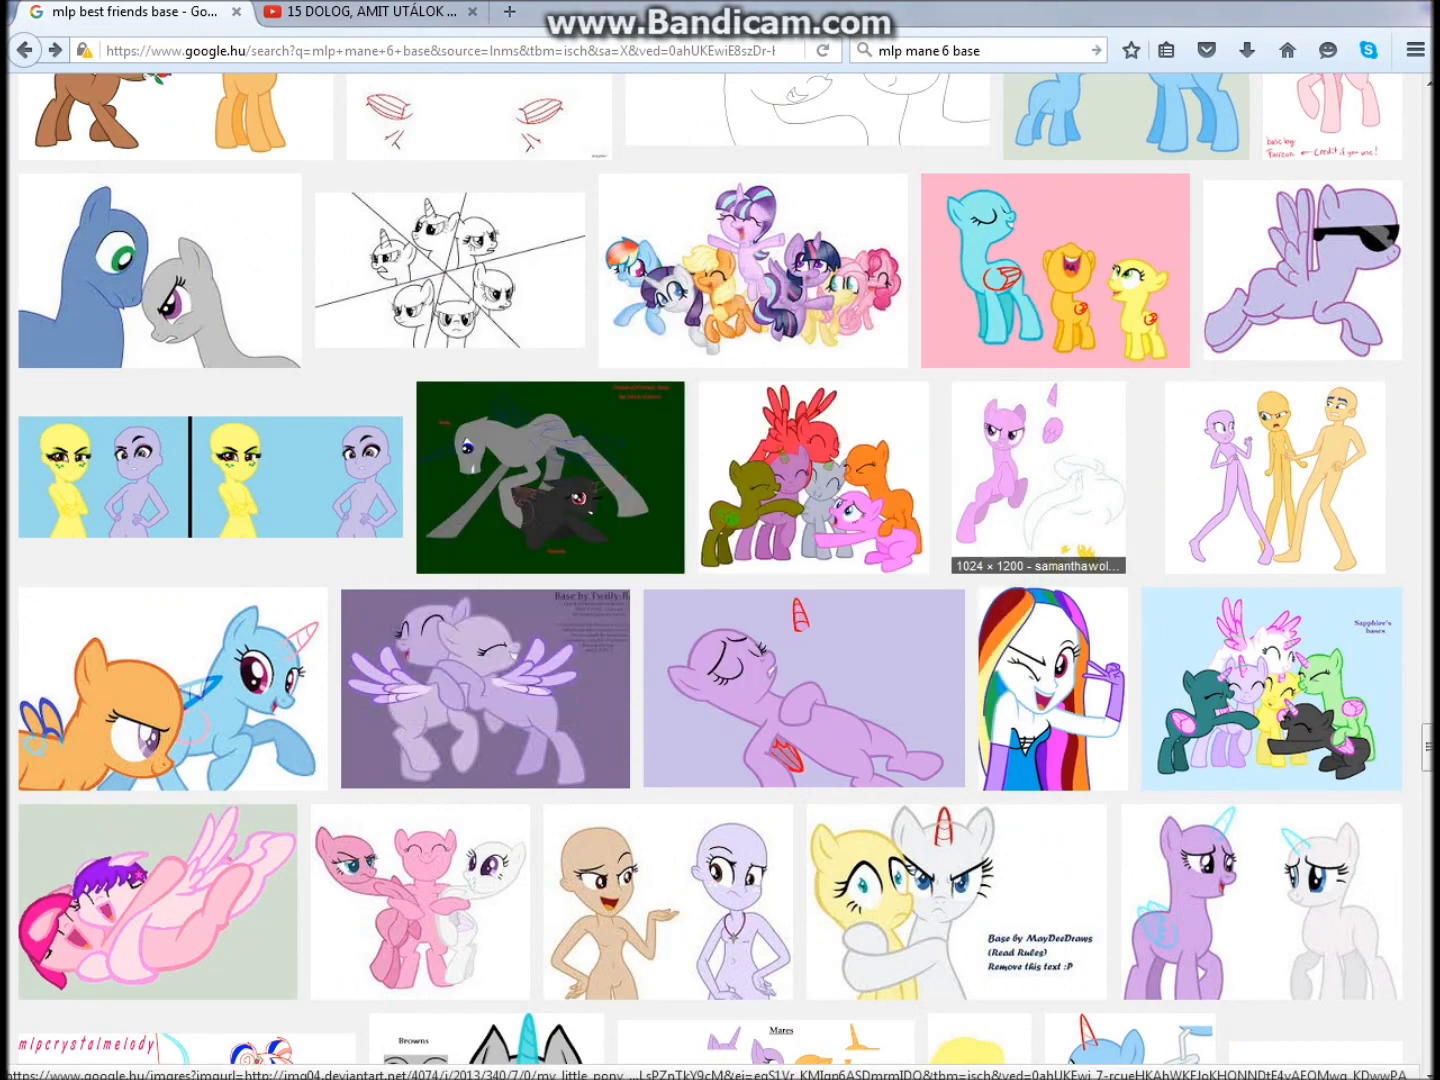
{"action": "scroll", "coordinate": [720, 568], "scroll_direction": "up", "scroll_amount": 20}
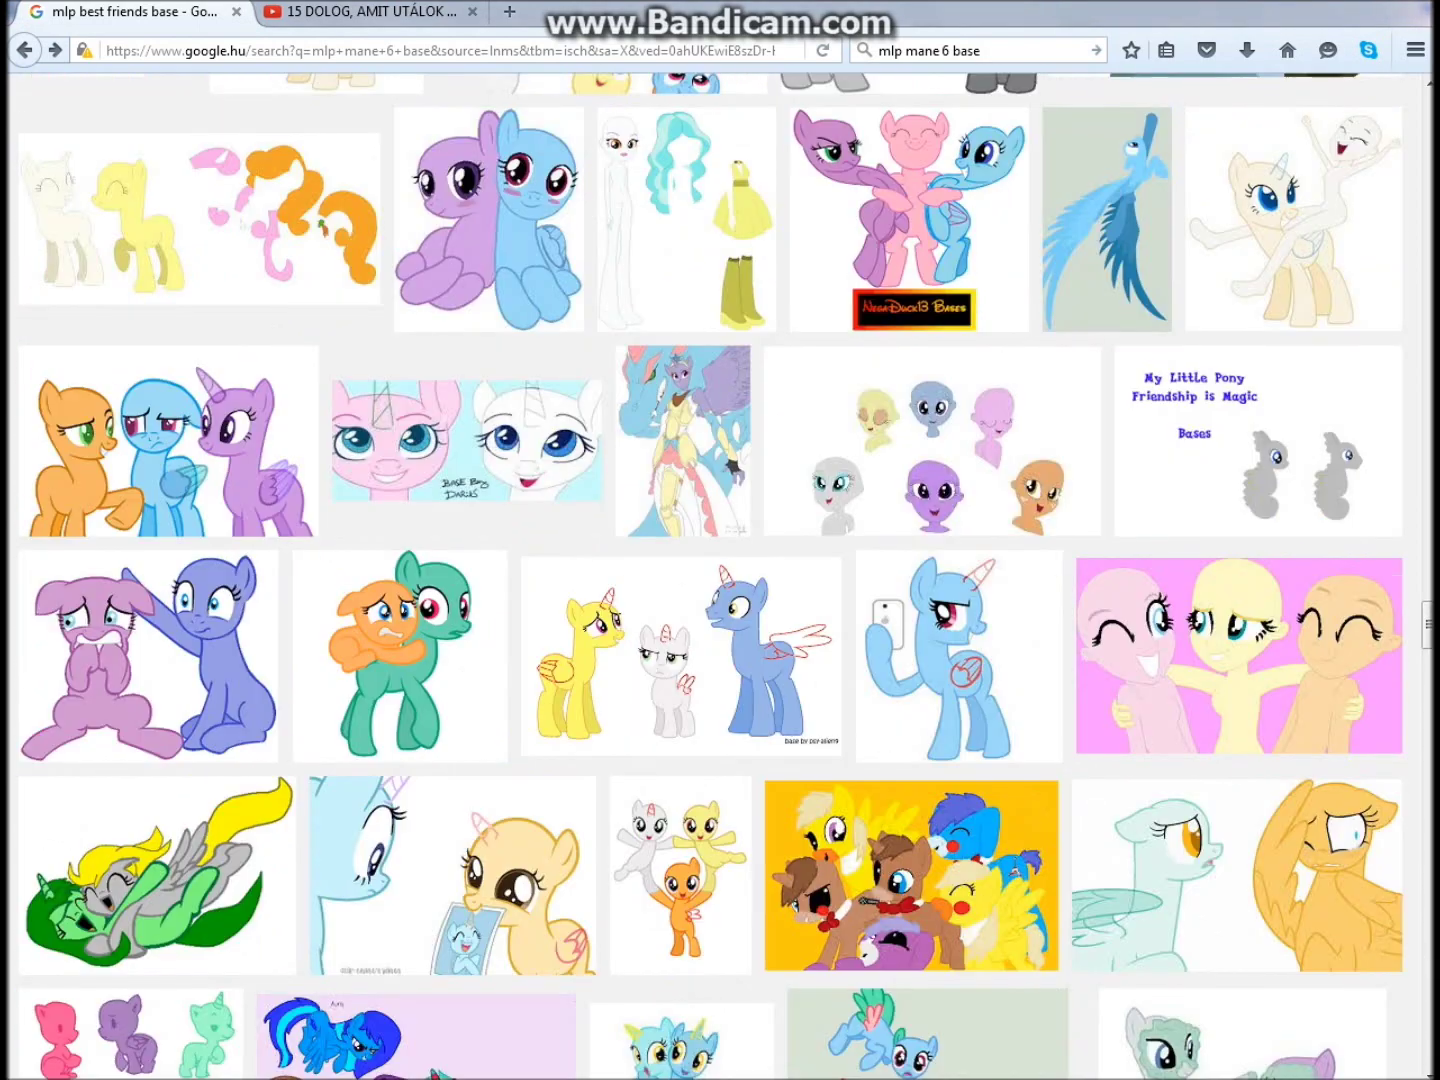
{"action": "scroll", "coordinate": [950, 500], "scroll_direction": "up", "scroll_amount": 10}
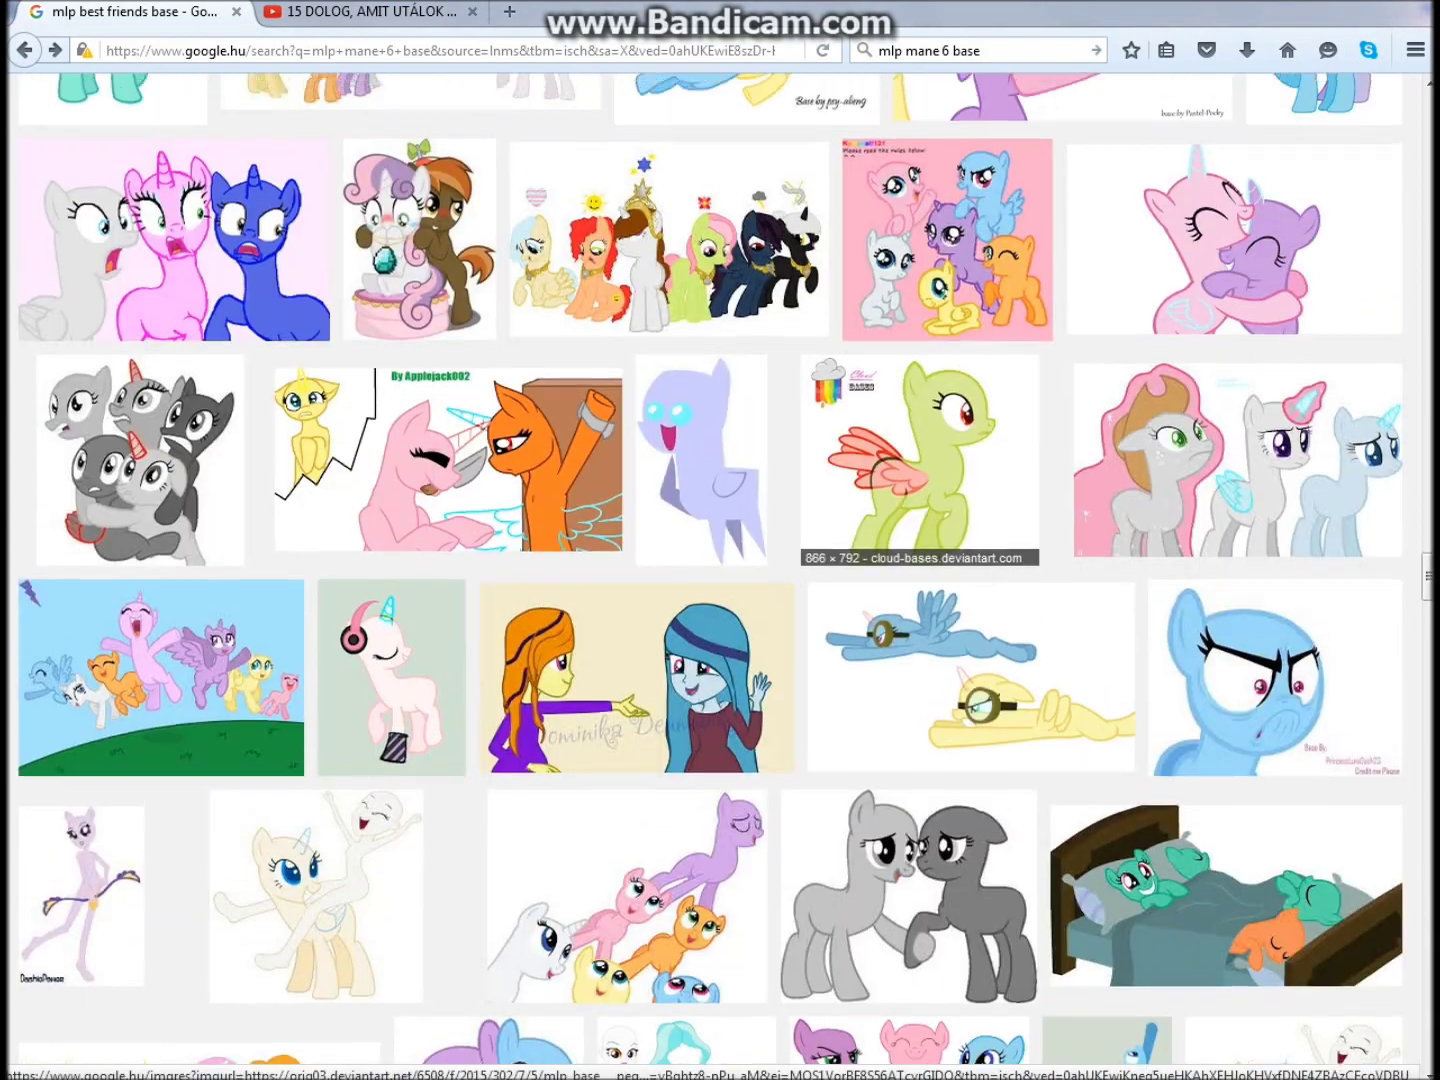
{"action": "scroll", "coordinate": [986, 487], "scroll_direction": "up", "scroll_amount": 5}
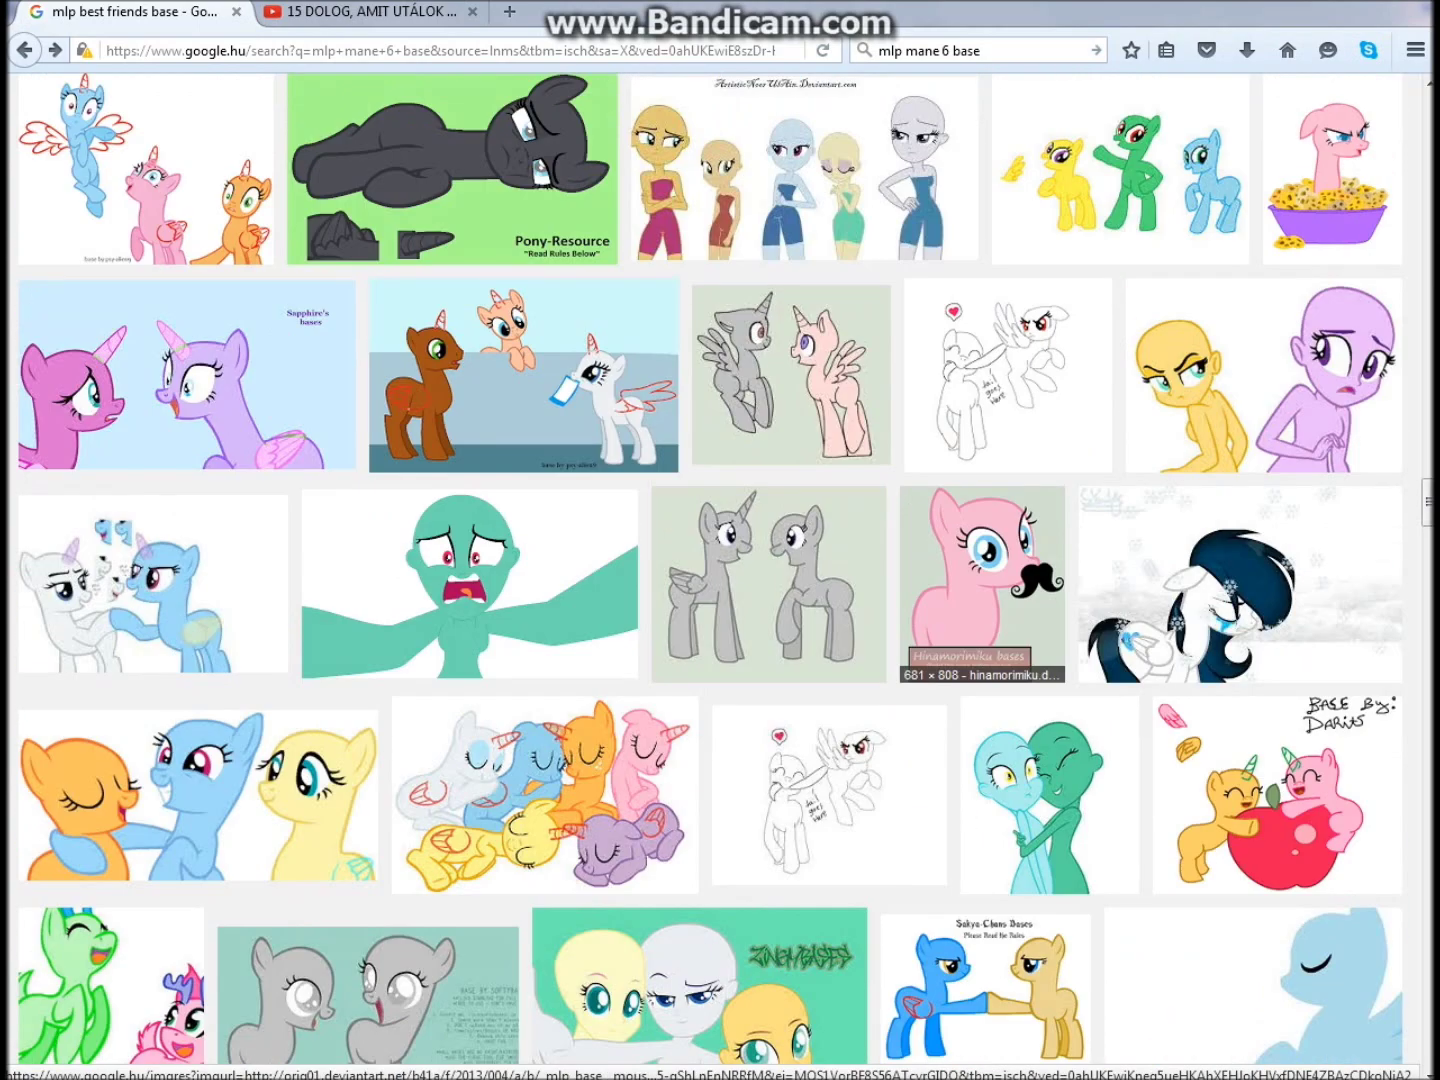
- Preview the white pony with dark blue hair in the snow, close it and examine the results above it up to the search's start
{"action": "left_click", "coordinate": [1237, 546]}
{"action": "left_click", "coordinate": [1073, 712]}
{"action": "scroll", "coordinate": [1060, 740], "scroll_direction": "down", "scroll_amount": 4}
{"action": "scroll", "coordinate": [1034, 1021], "scroll_direction": "up", "scroll_amount": 15}
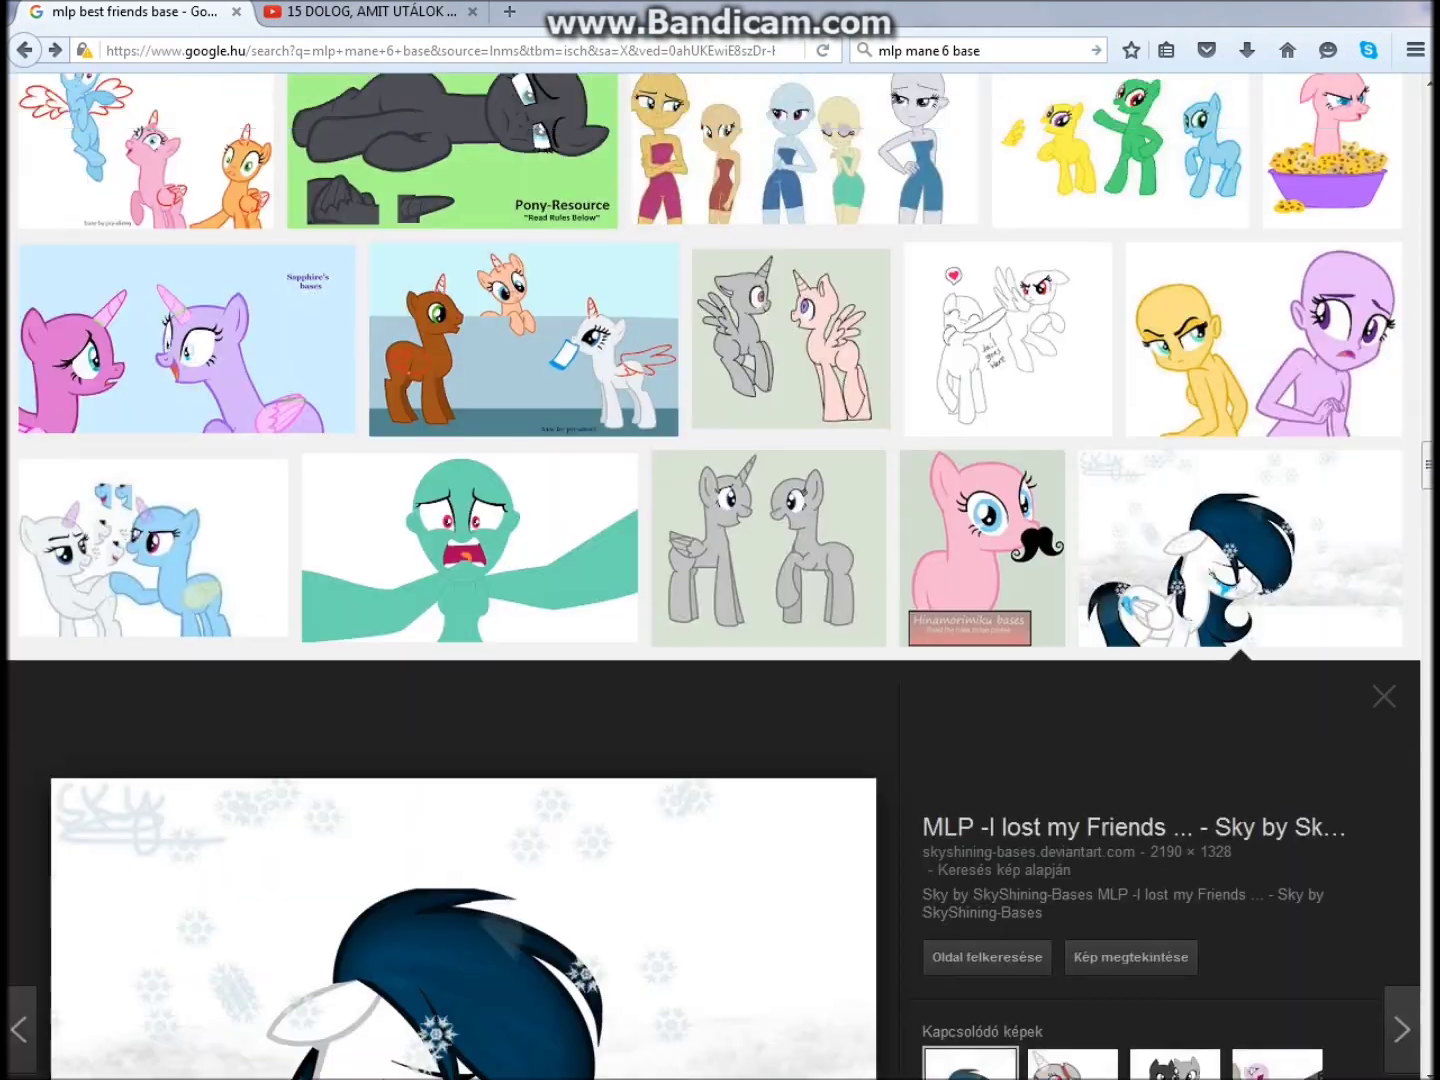
{"action": "scroll", "coordinate": [1034, 1022], "scroll_direction": "up", "scroll_amount": 15}
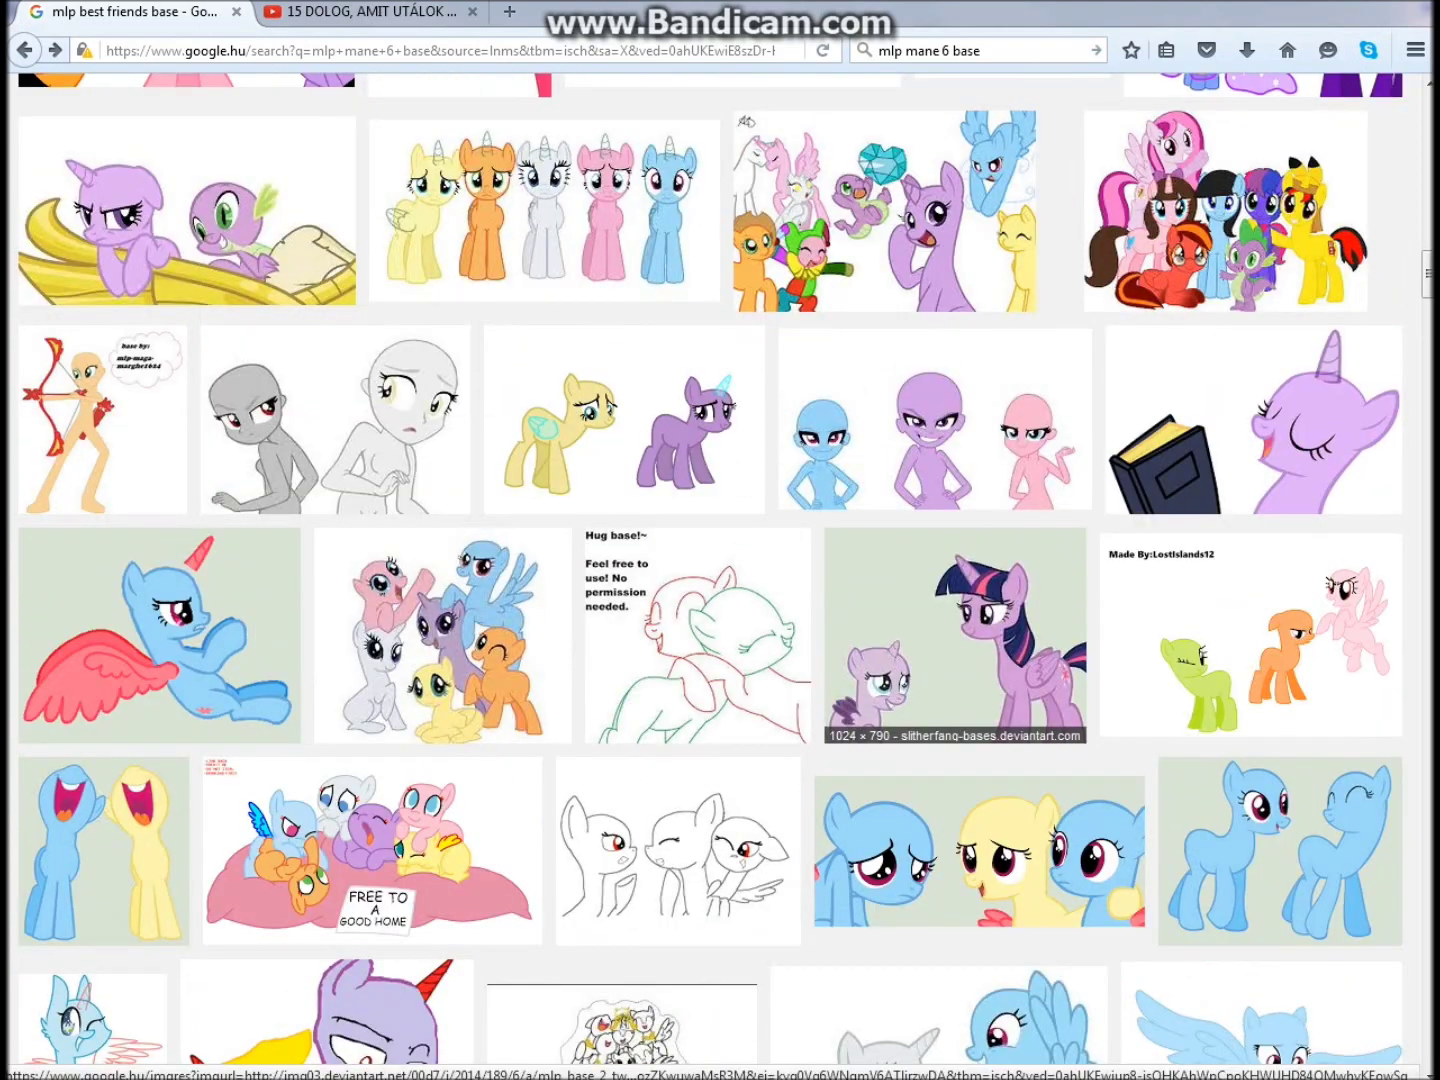
{"action": "scroll", "coordinate": [1034, 1021], "scroll_direction": "up", "scroll_amount": 10}
{"action": "scroll", "coordinate": [1034, 1021], "scroll_direction": "up", "scroll_amount": 10}
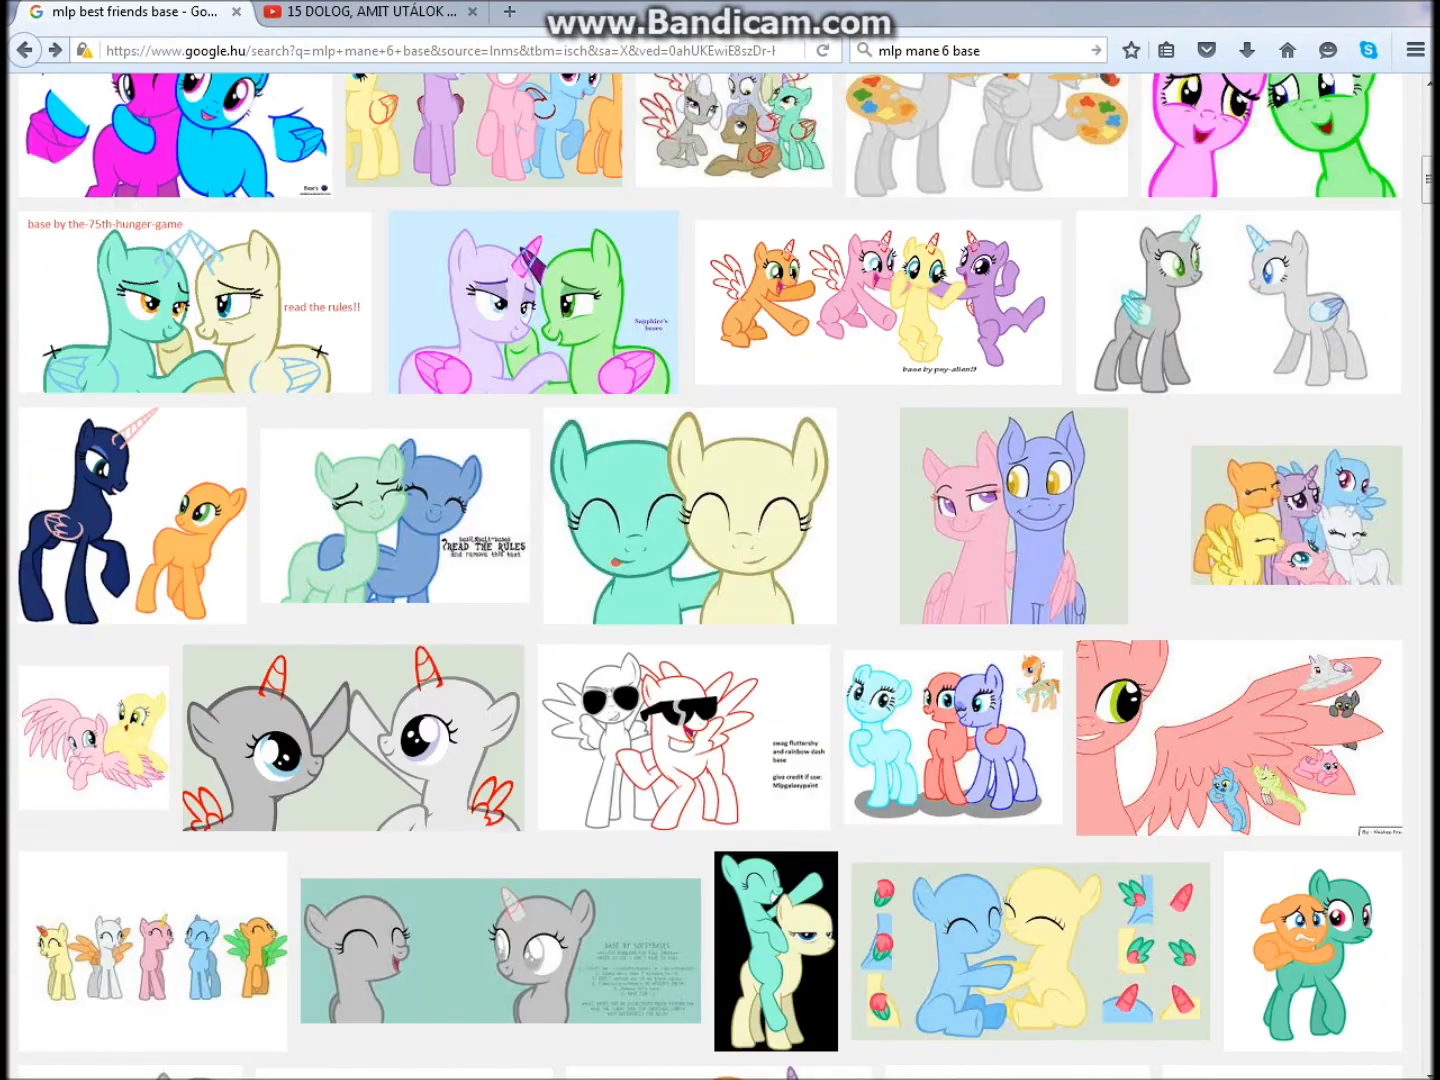
{"action": "scroll", "coordinate": [1034, 1022], "scroll_direction": "up", "scroll_amount": 15}
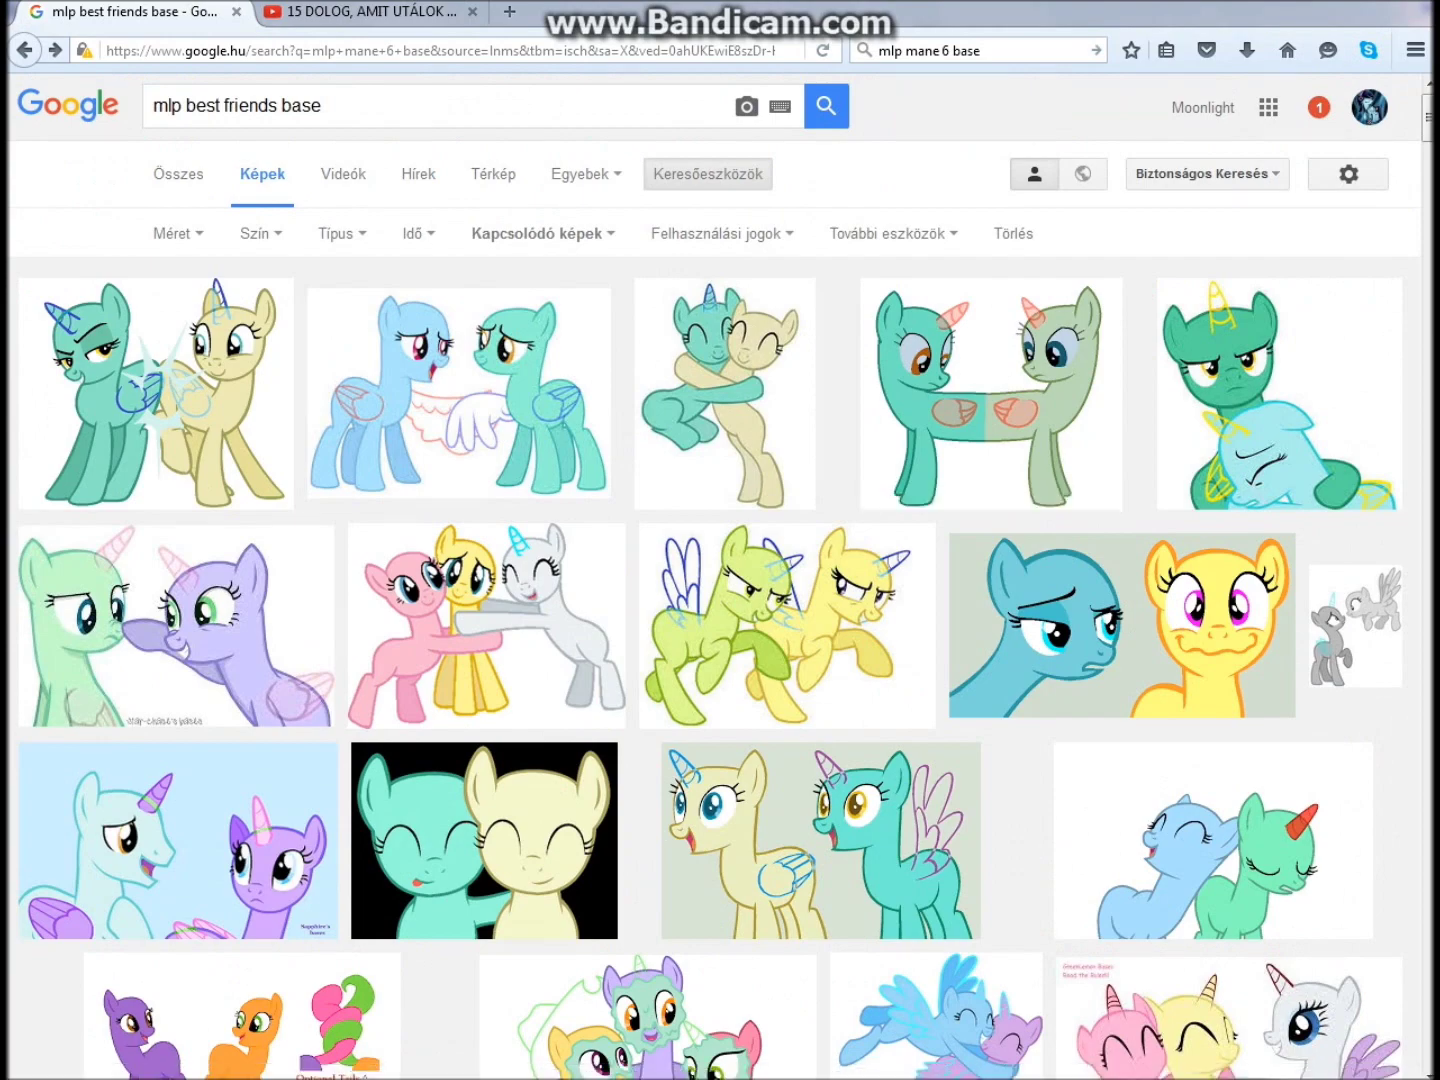
- Search Google Images for mlp background sky, look through the results and preview the picture of two winged ponies on blue
{"action": "key", "text": "alt+Tab"}
{"action": "key", "text": "alt+Tab"}
{"action": "left_click_drag", "start_coordinate": [184, 104], "coordinate": [324, 105]}
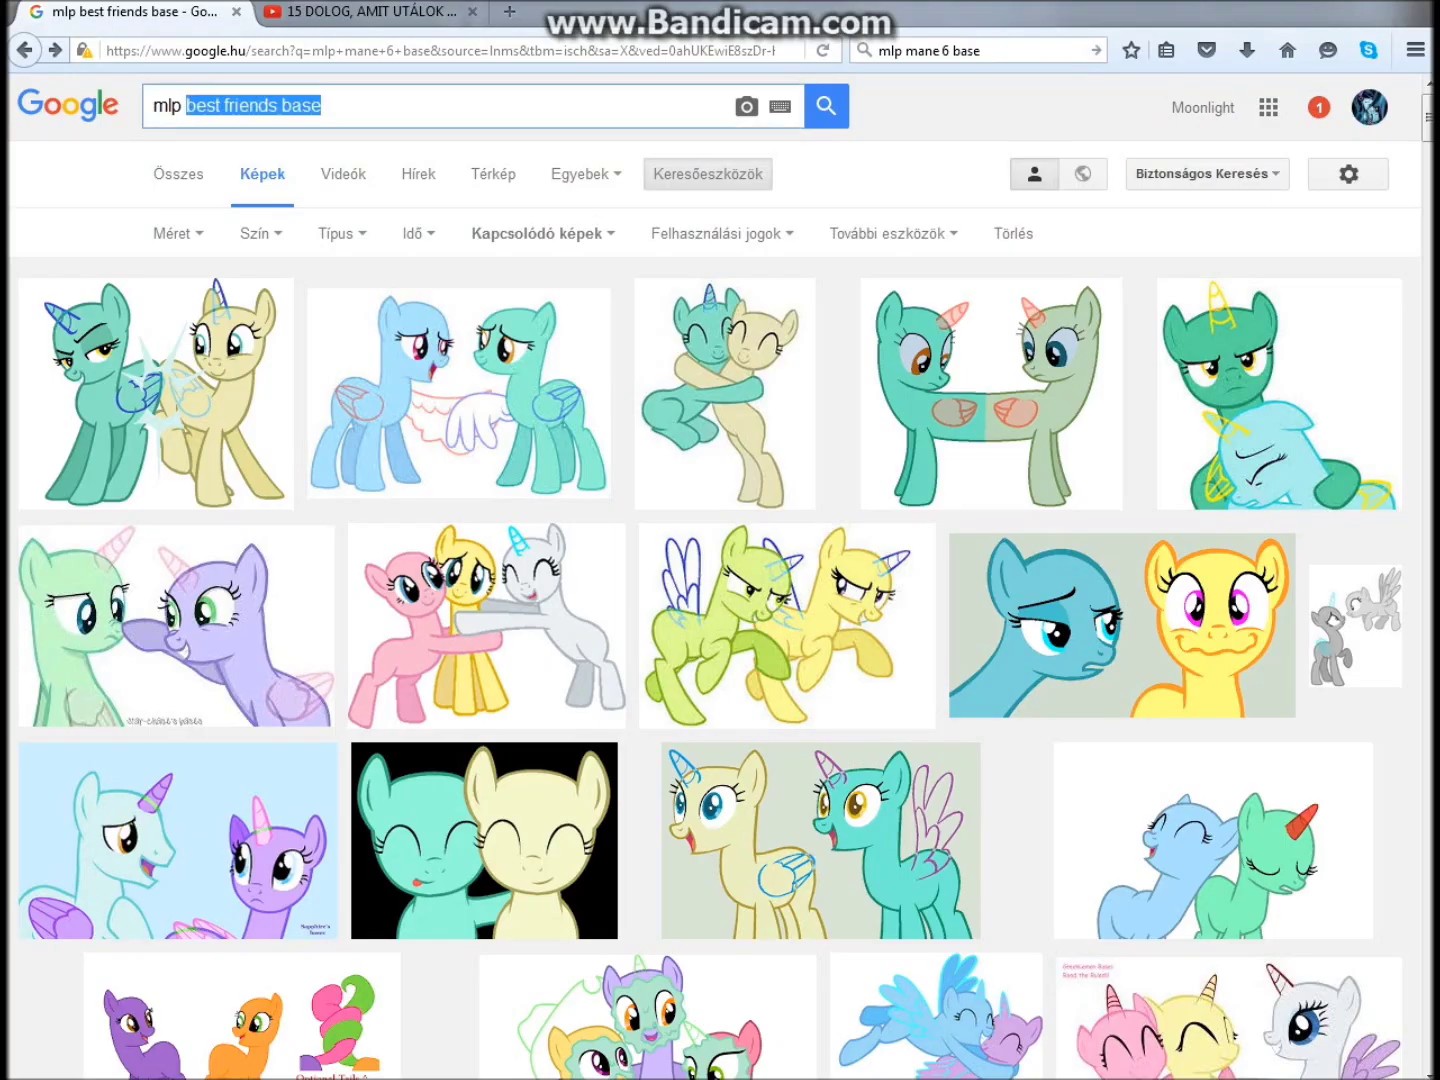
{"action": "type", "text": "background sky"}
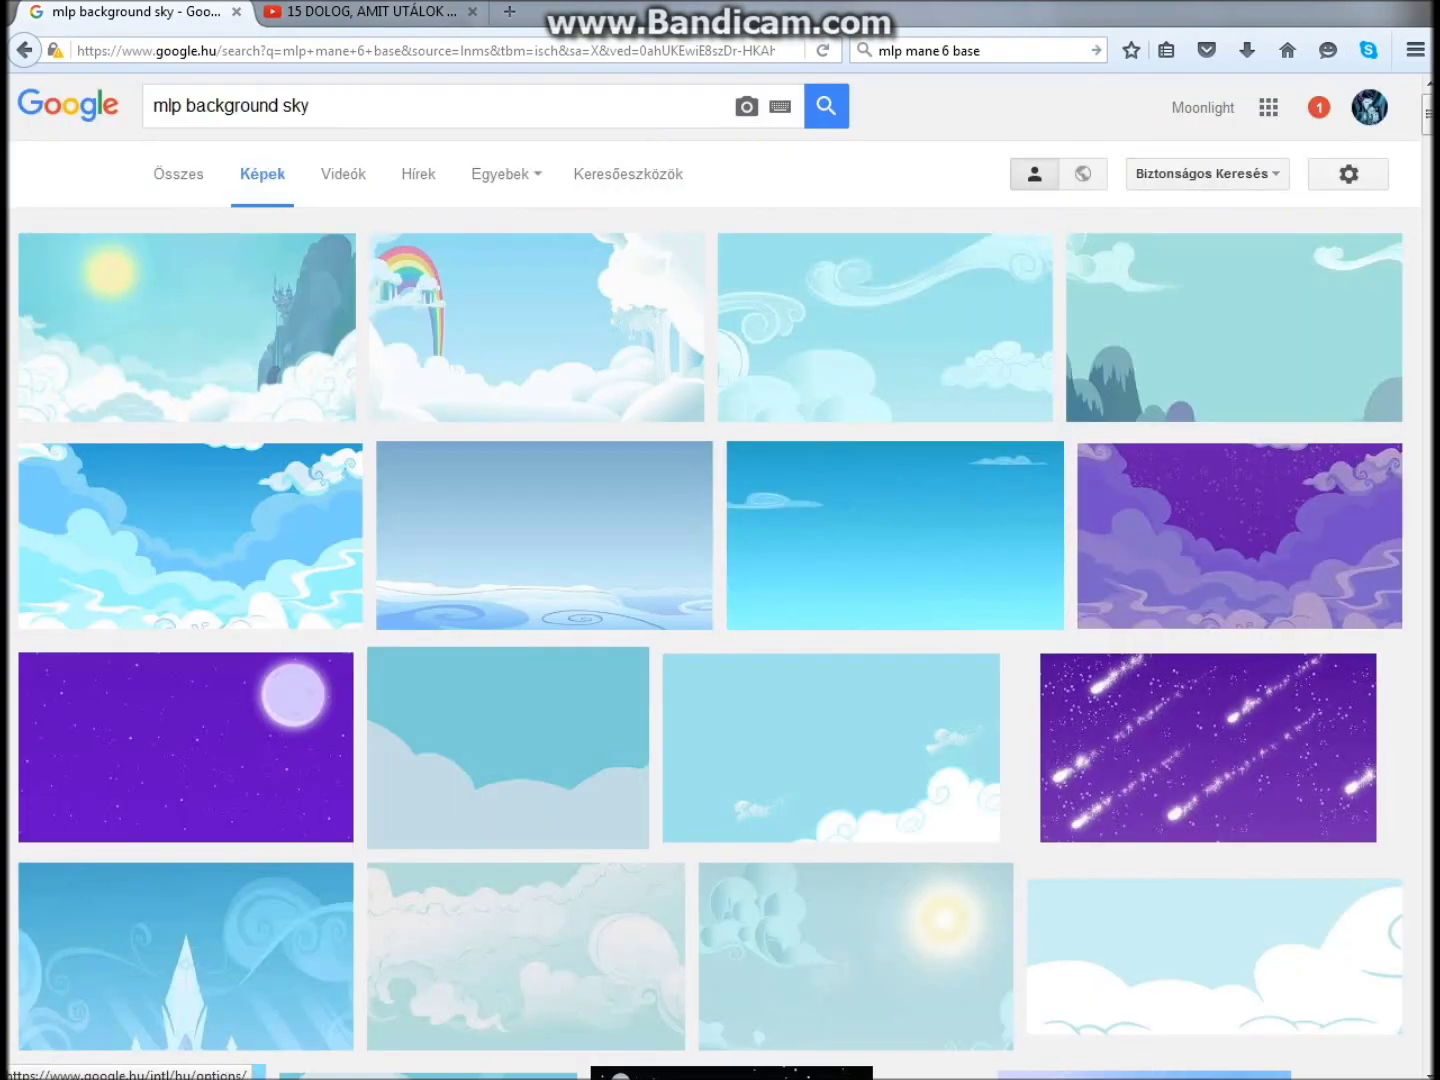
{"action": "left_click", "coordinate": [1319, 107]}
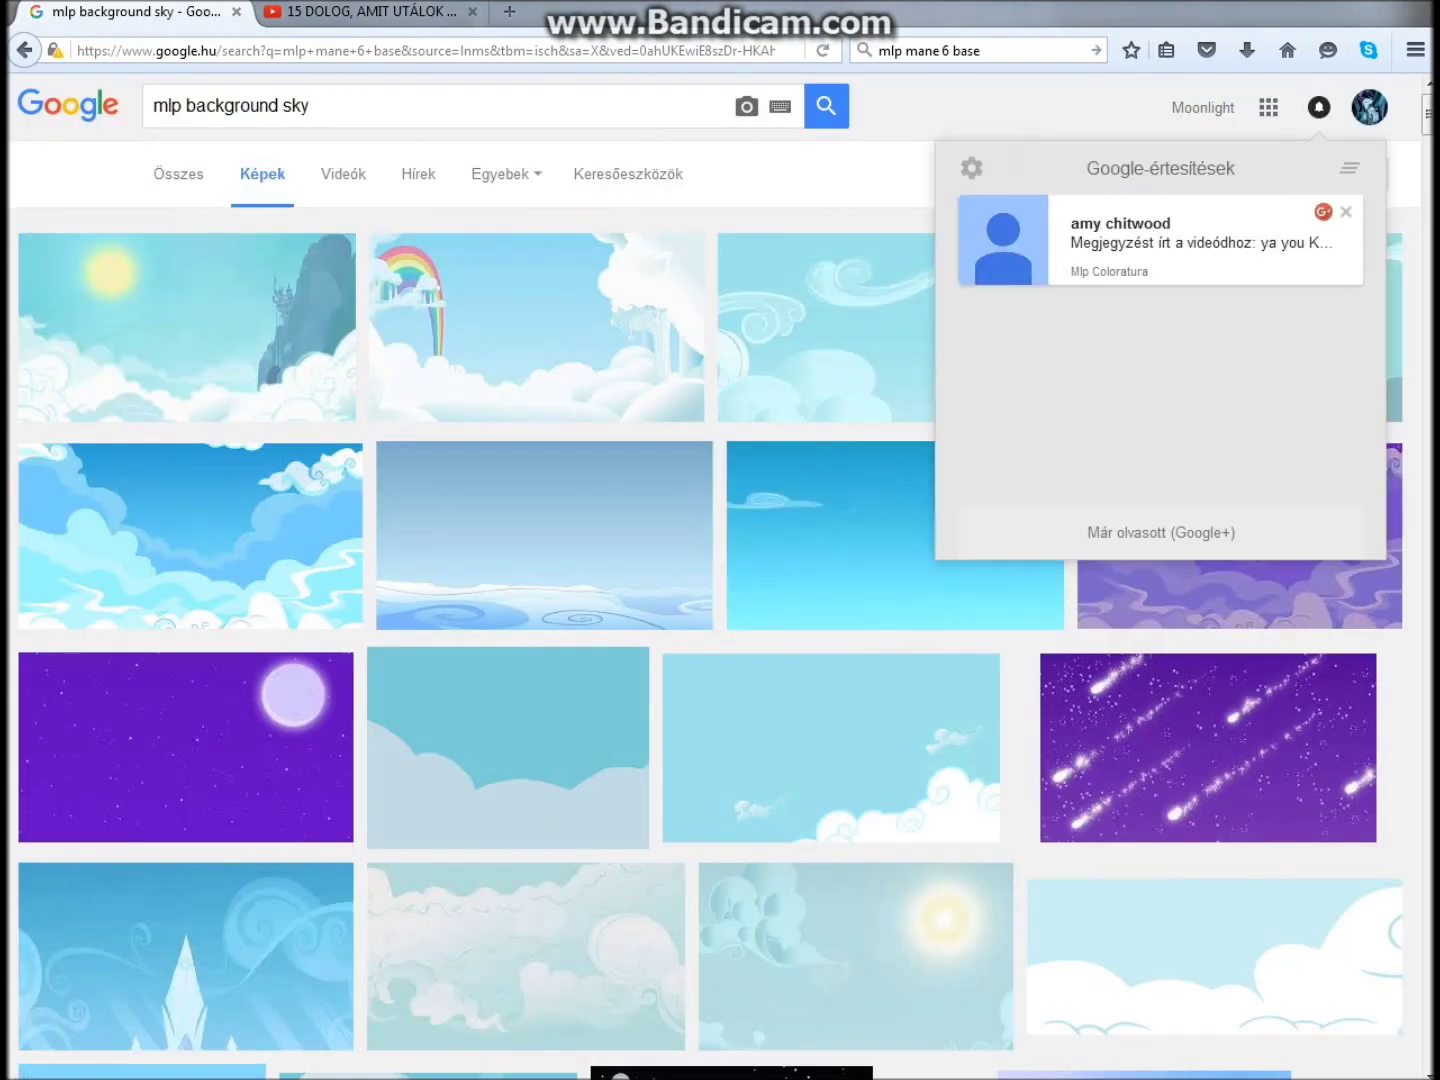
{"action": "scroll", "coordinate": [879, 401], "scroll_direction": "down", "scroll_amount": 15}
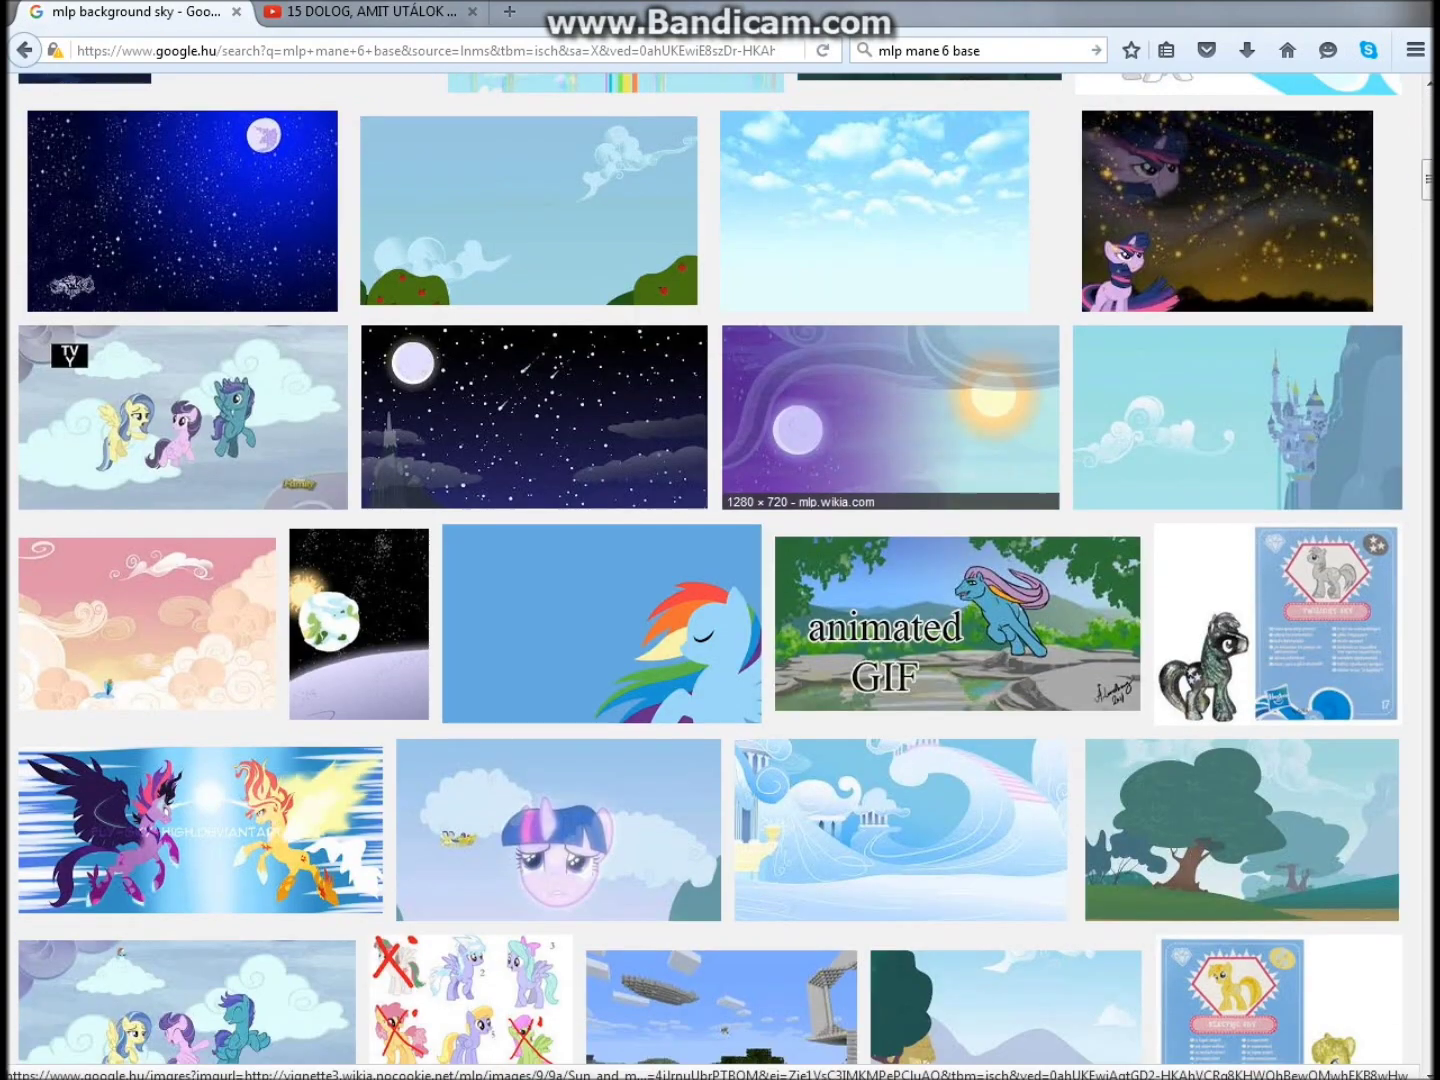
{"action": "left_click", "coordinate": [200, 830]}
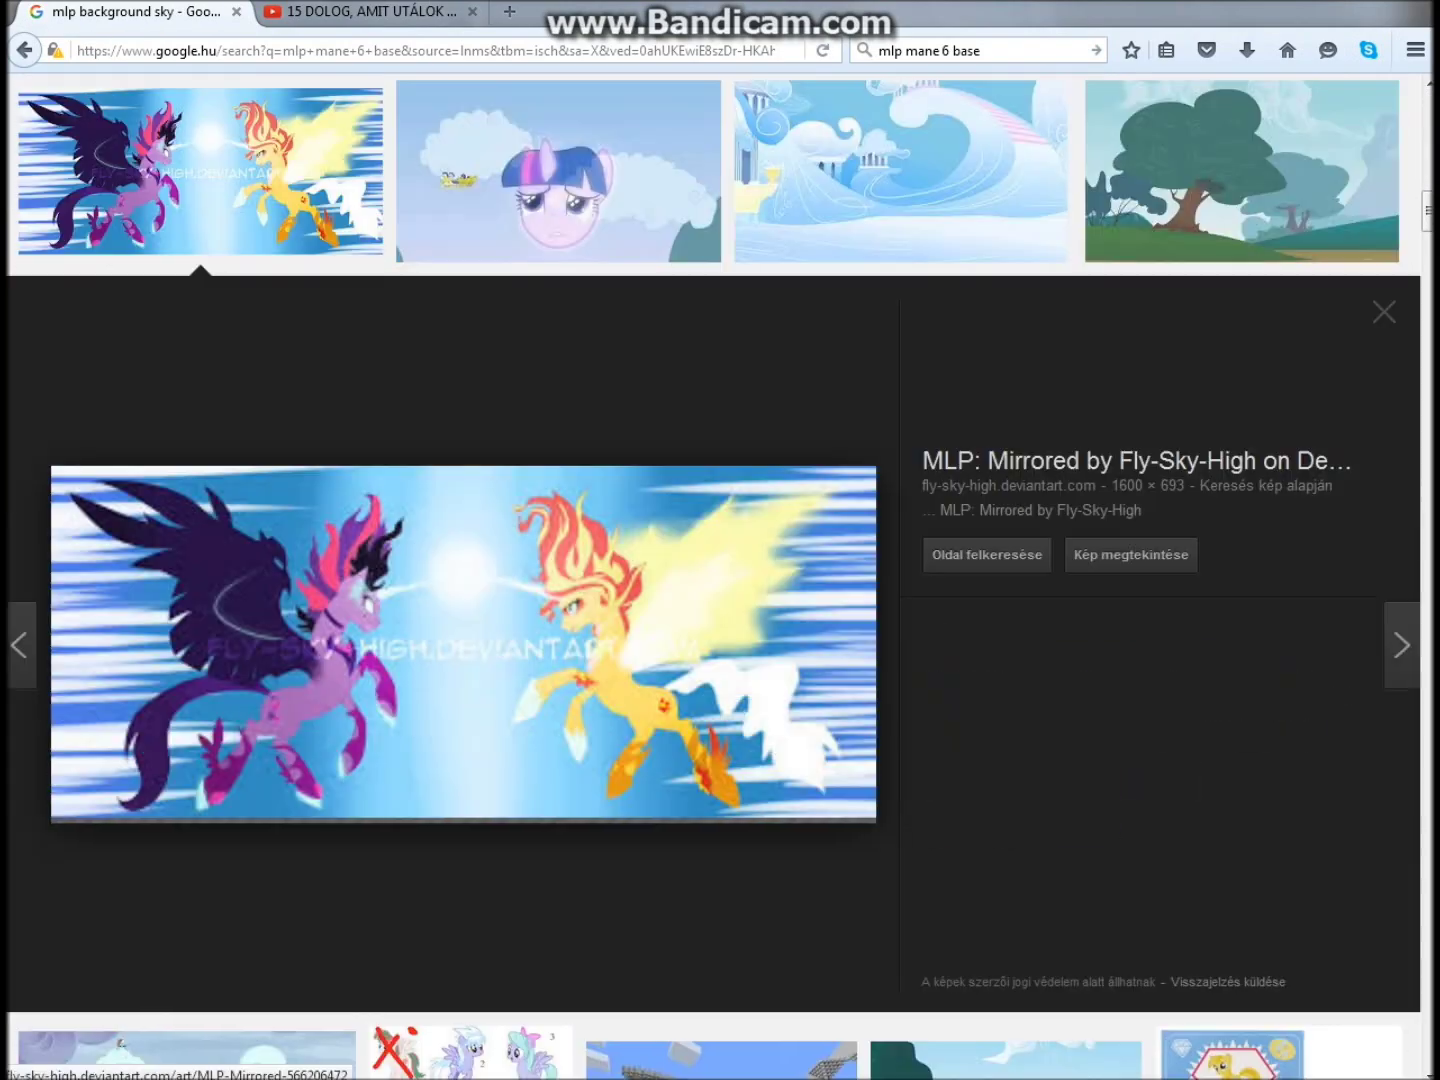
{"action": "scroll", "coordinate": [545, 536], "scroll_direction": "up", "scroll_amount": 15}
- Check the pony drawing in Paint, then look through the mlp background image results in Firefox and open the ballroom with the red carpet
{"action": "key", "text": "alt+Tab"}
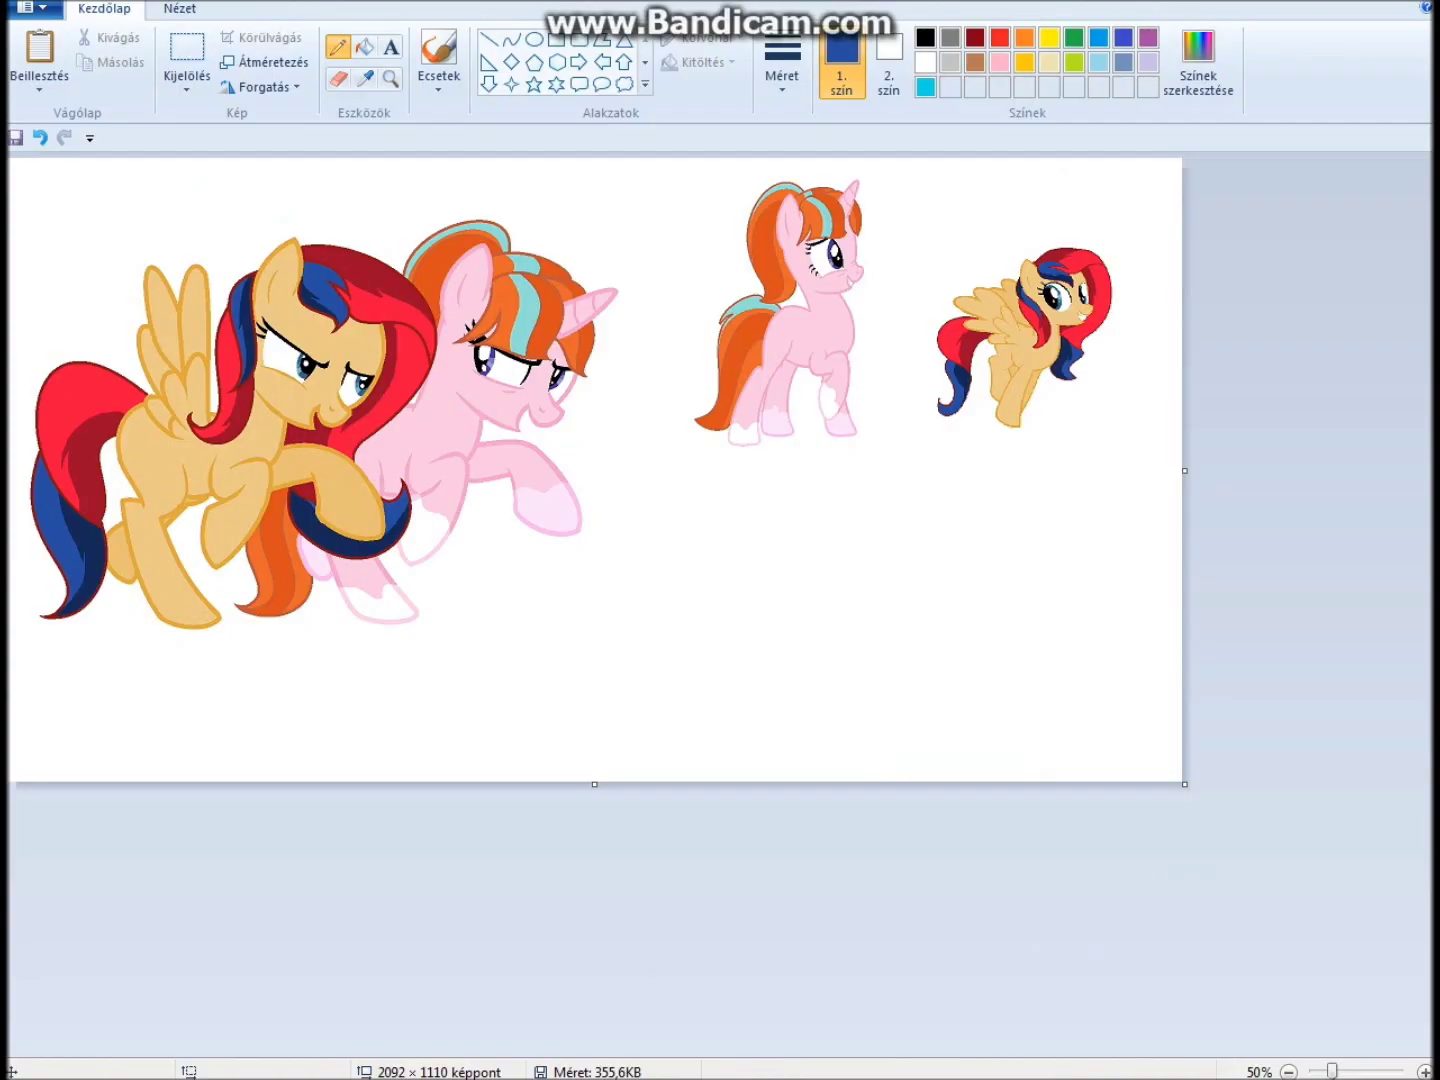
{"action": "key", "text": "alt+Tab"}
{"action": "scroll", "coordinate": [720, 570], "scroll_direction": "down", "scroll_amount": 10}
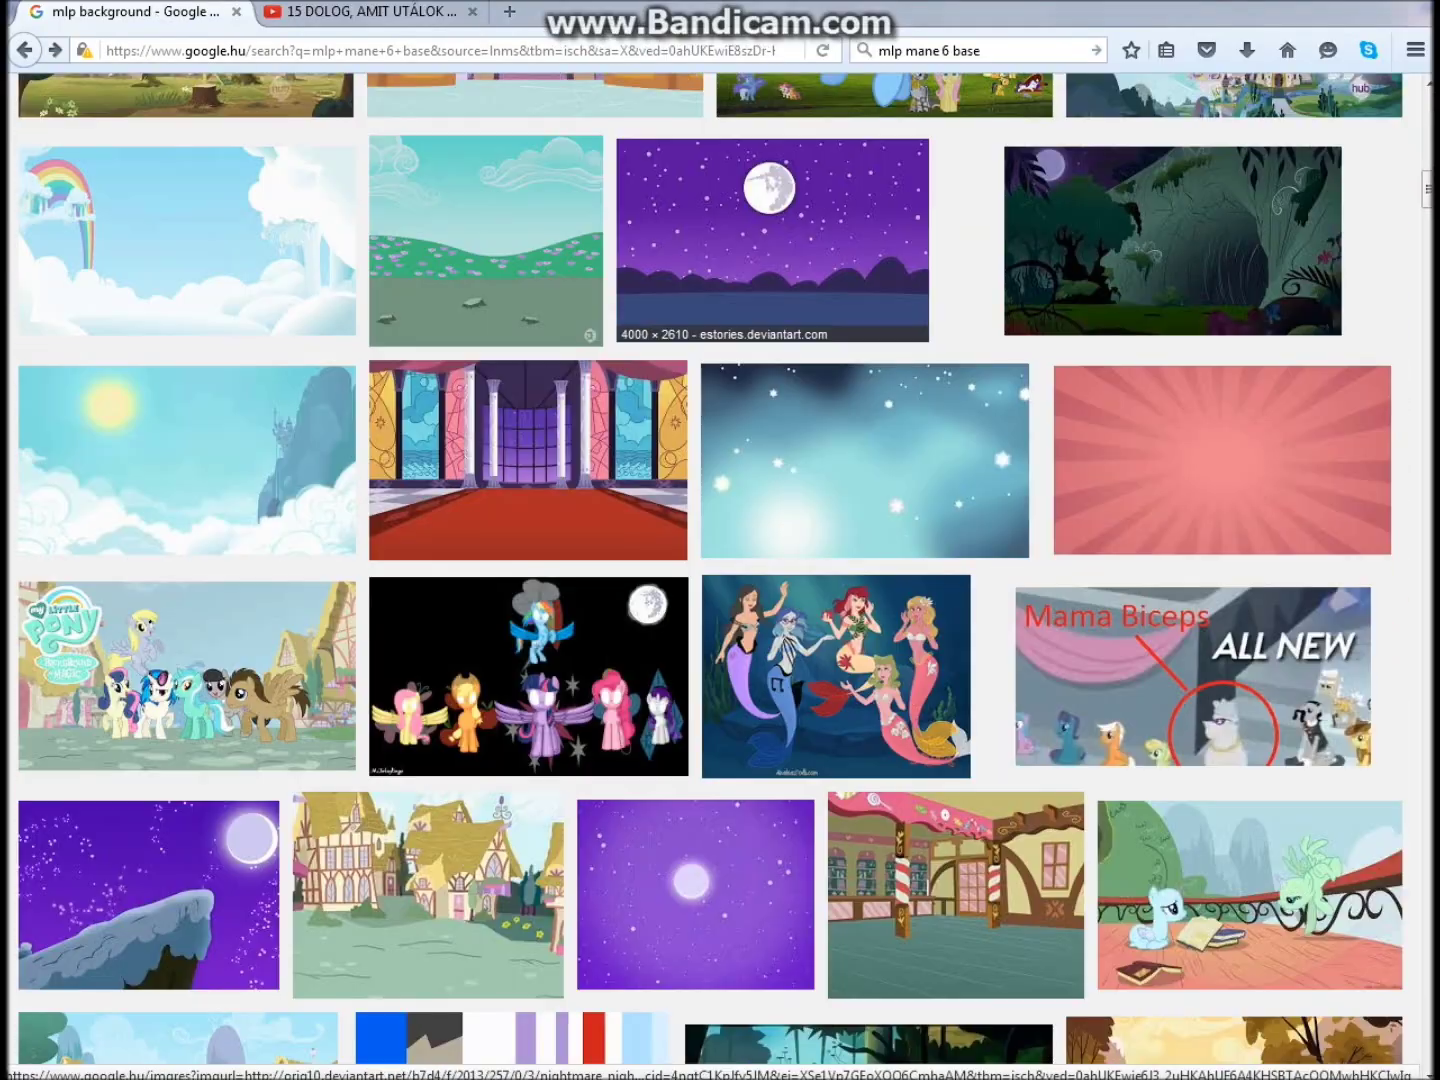
{"action": "left_click", "coordinate": [527, 460]}
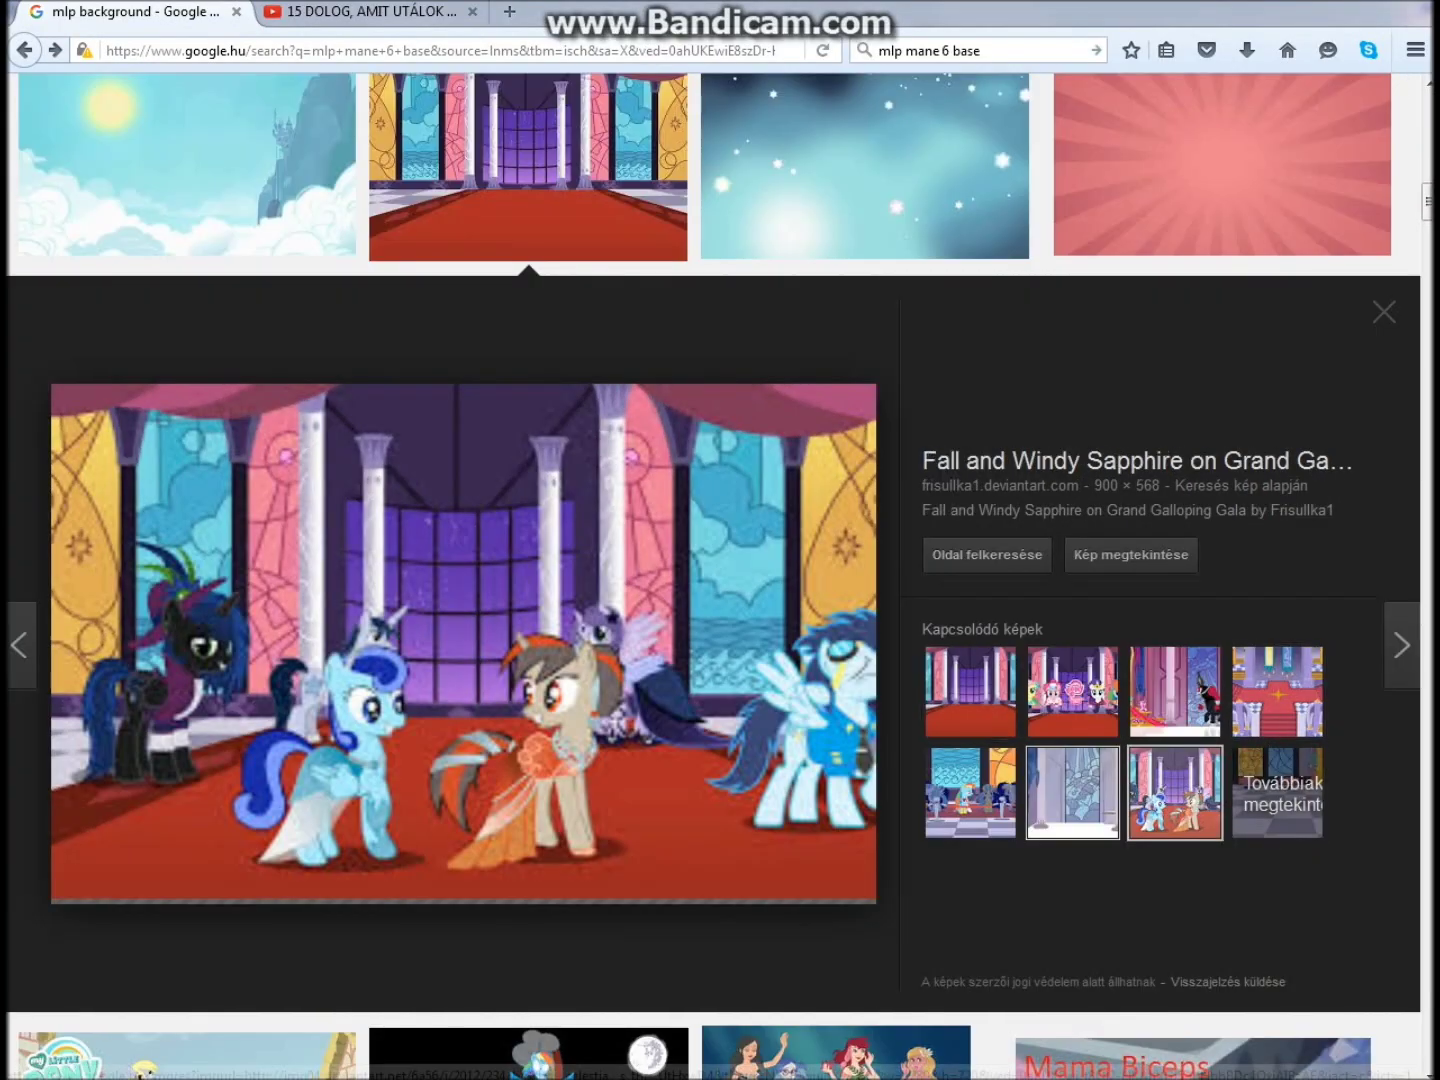
- Paste the empty ballroom background beside the two large ponies in Paint and fill their eye whites and the unicorn's white leg markings with green
{"action": "key", "text": "alt+Tab"}
{"action": "left_click", "coordinate": [775, 440]}
{"action": "double_click", "coordinate": [776, 571]}
{"action": "key", "text": "alt+Tab"}
{"action": "left_click", "coordinate": [556, 445]}
{"action": "left_click", "coordinate": [844, 790]}
{"action": "left_click", "coordinate": [765, 945]}
{"action": "left_click", "coordinate": [1000, 471]}
{"action": "left_click", "coordinate": [1118, 506]}
{"action": "left_click", "coordinate": [187, 60]}
{"action": "scroll", "coordinate": [599, 599], "scroll_direction": "down", "scroll_amount": 1}
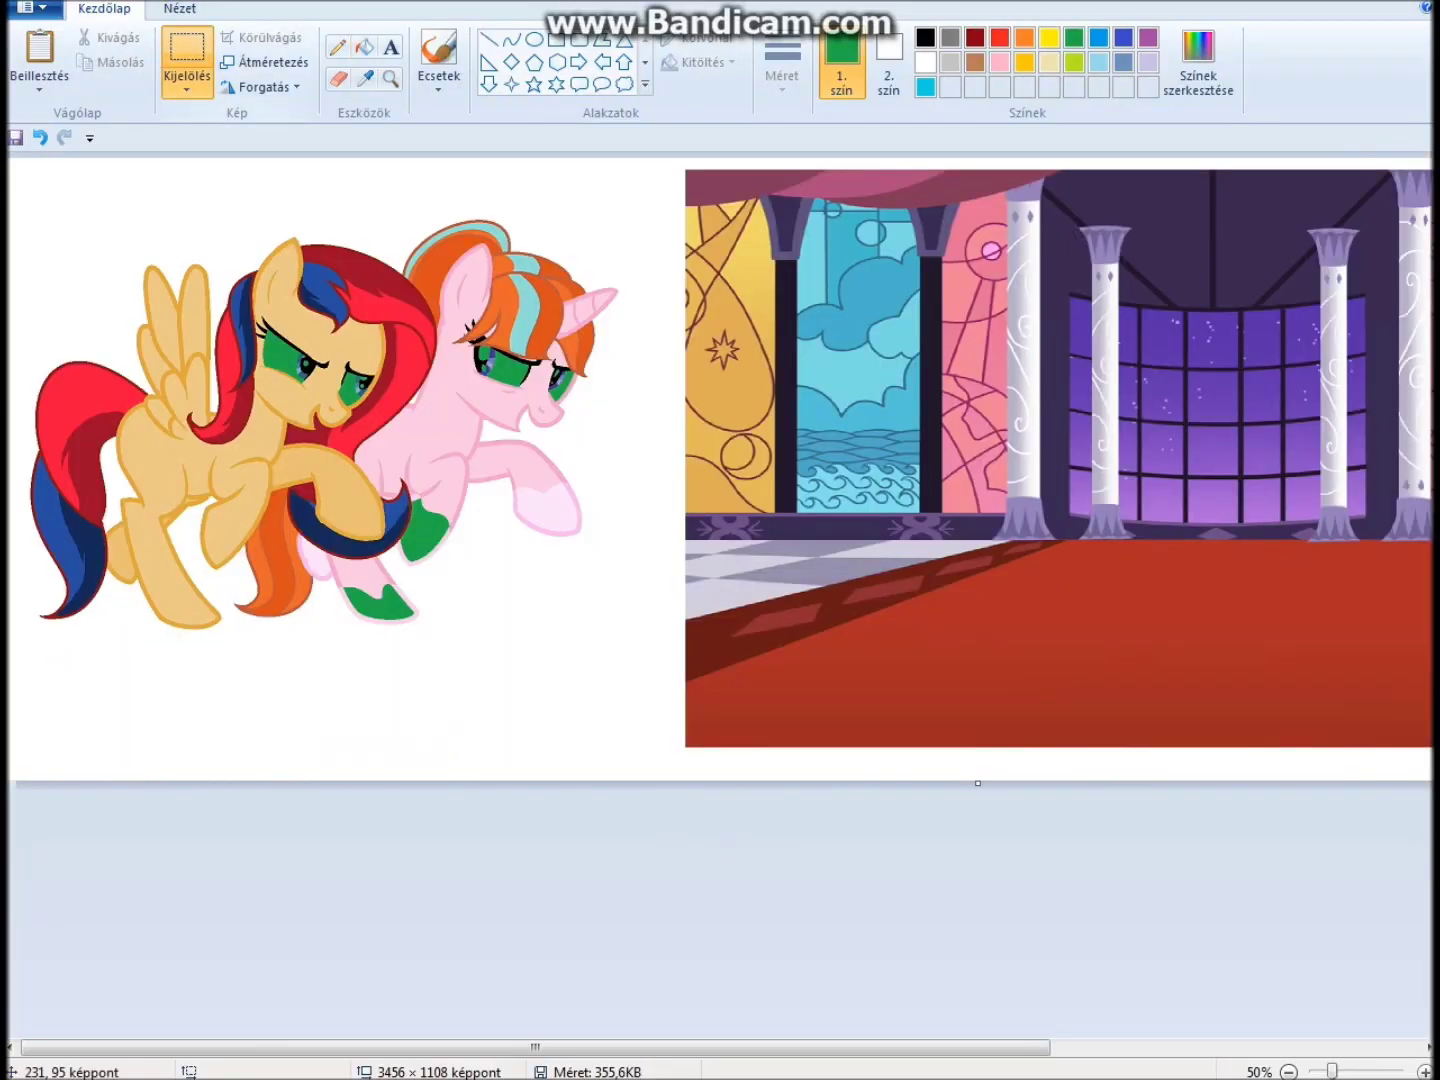
- Select both large ponies and place them over the ballroom background with a transparent selection
{"action": "left_click_drag", "start_coordinate": [8, 184], "coordinate": [665, 689]}
{"action": "left_click_drag", "start_coordinate": [329, 430], "coordinate": [491, 430]}
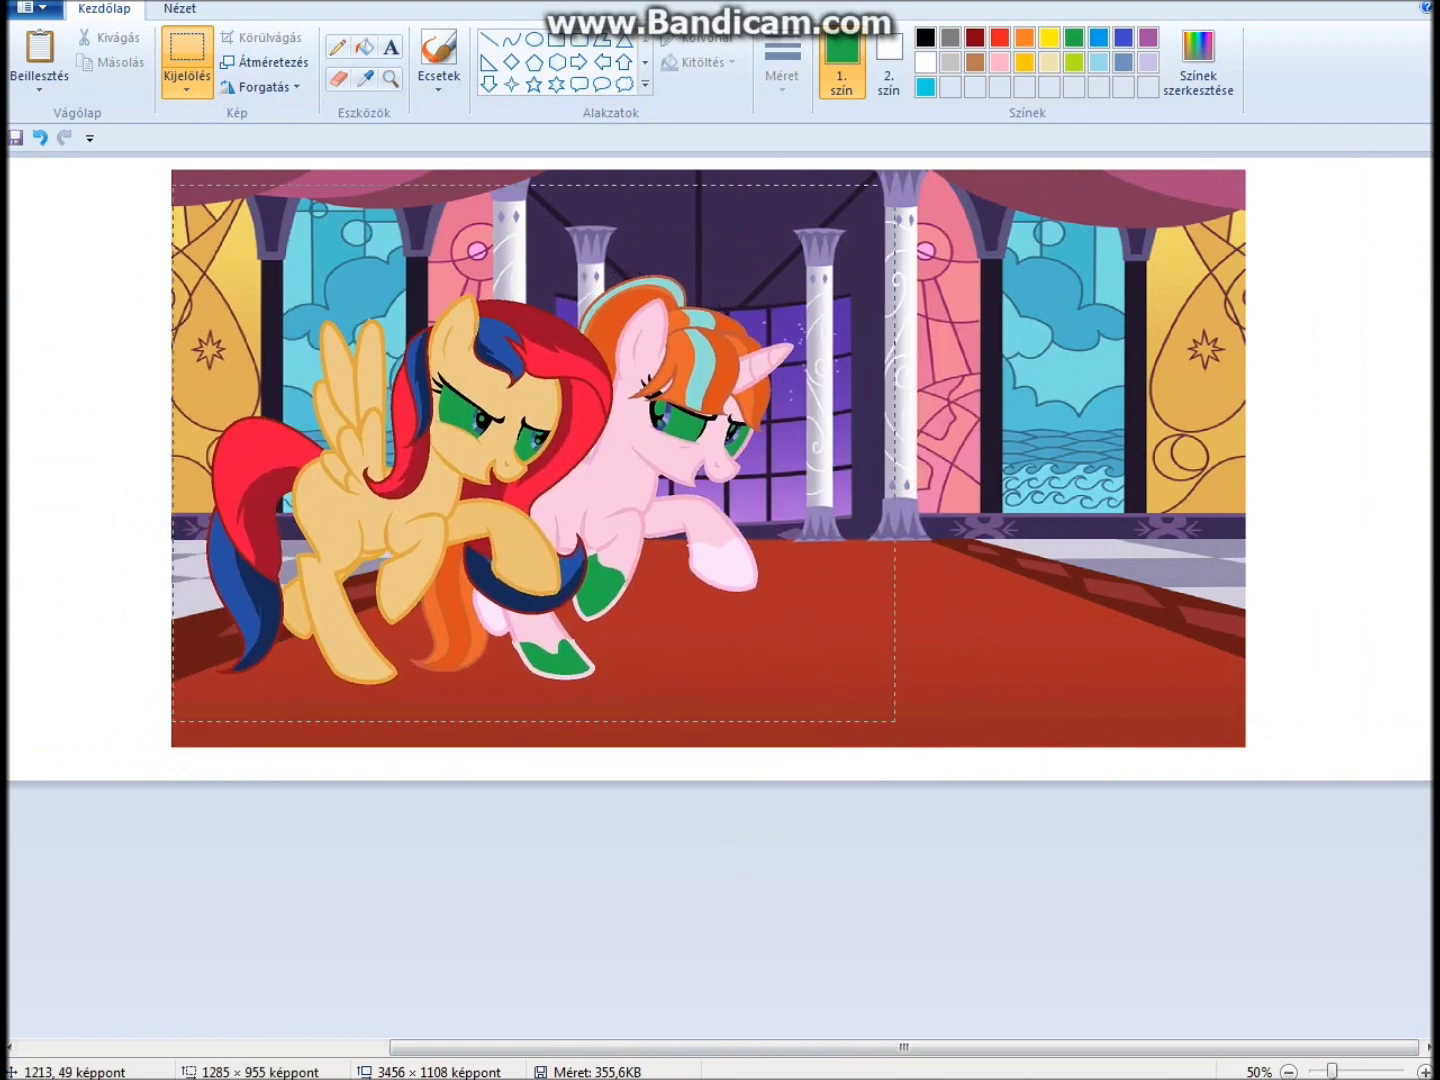
- Fill the green areas of both ponies' eyes and the unicorn's leg markings with white again
{"action": "left_click", "coordinate": [391, 77]}
{"action": "left_click", "coordinate": [541, 475]}
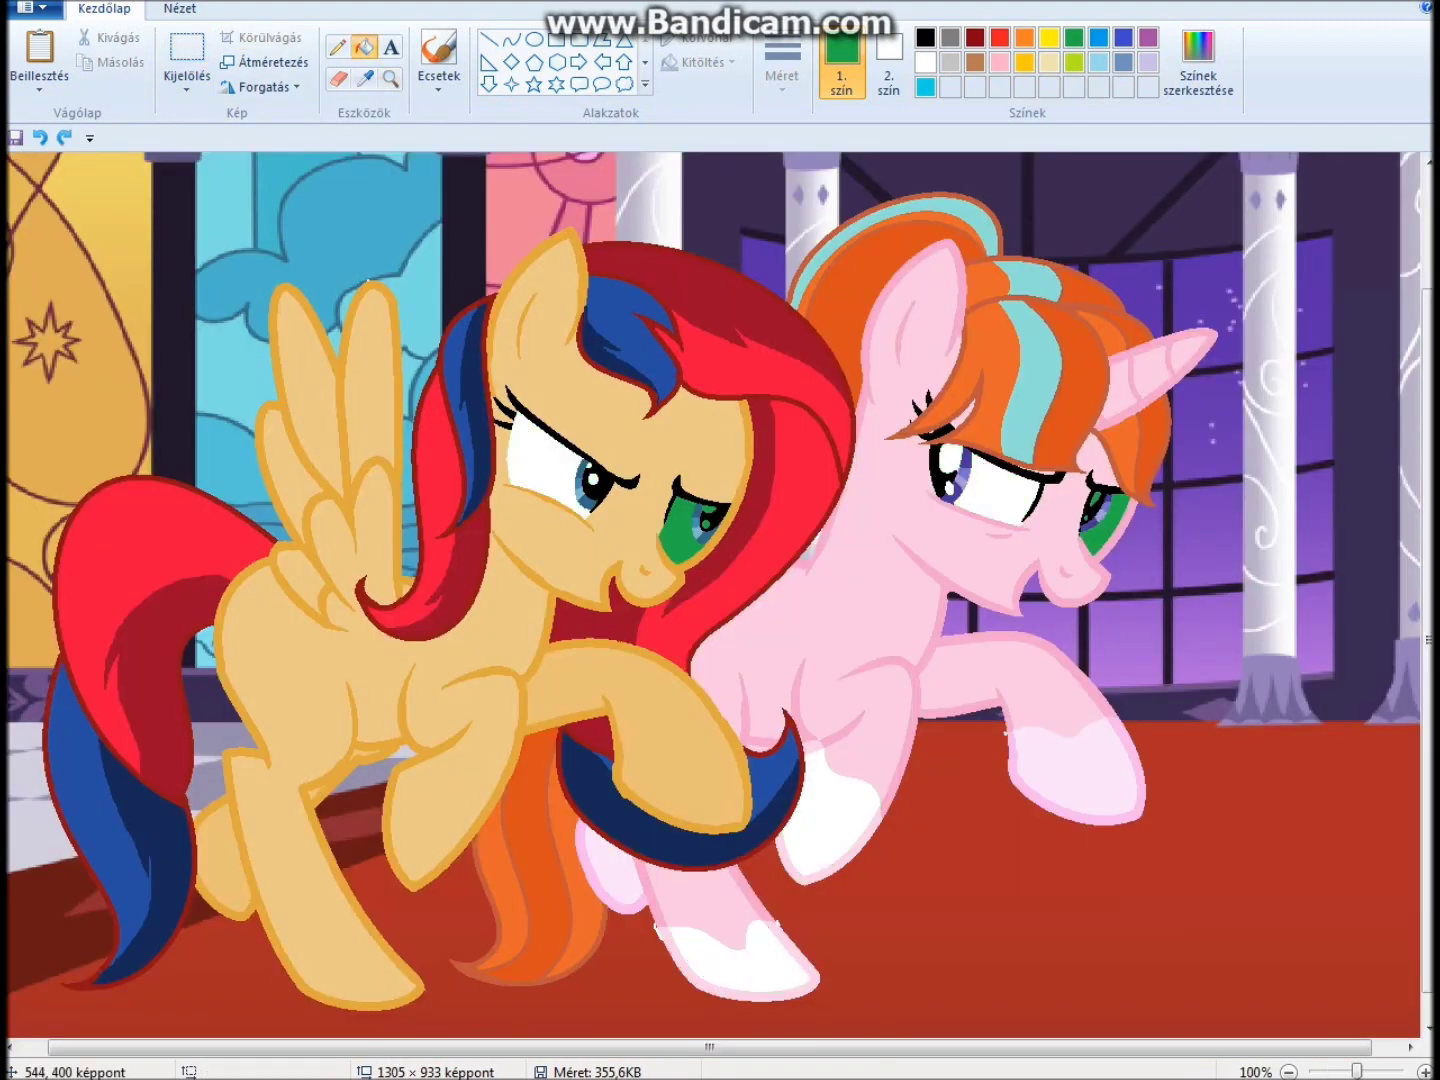
{"action": "scroll", "coordinate": [1086, 508], "scroll_direction": "down", "scroll_amount": 1}
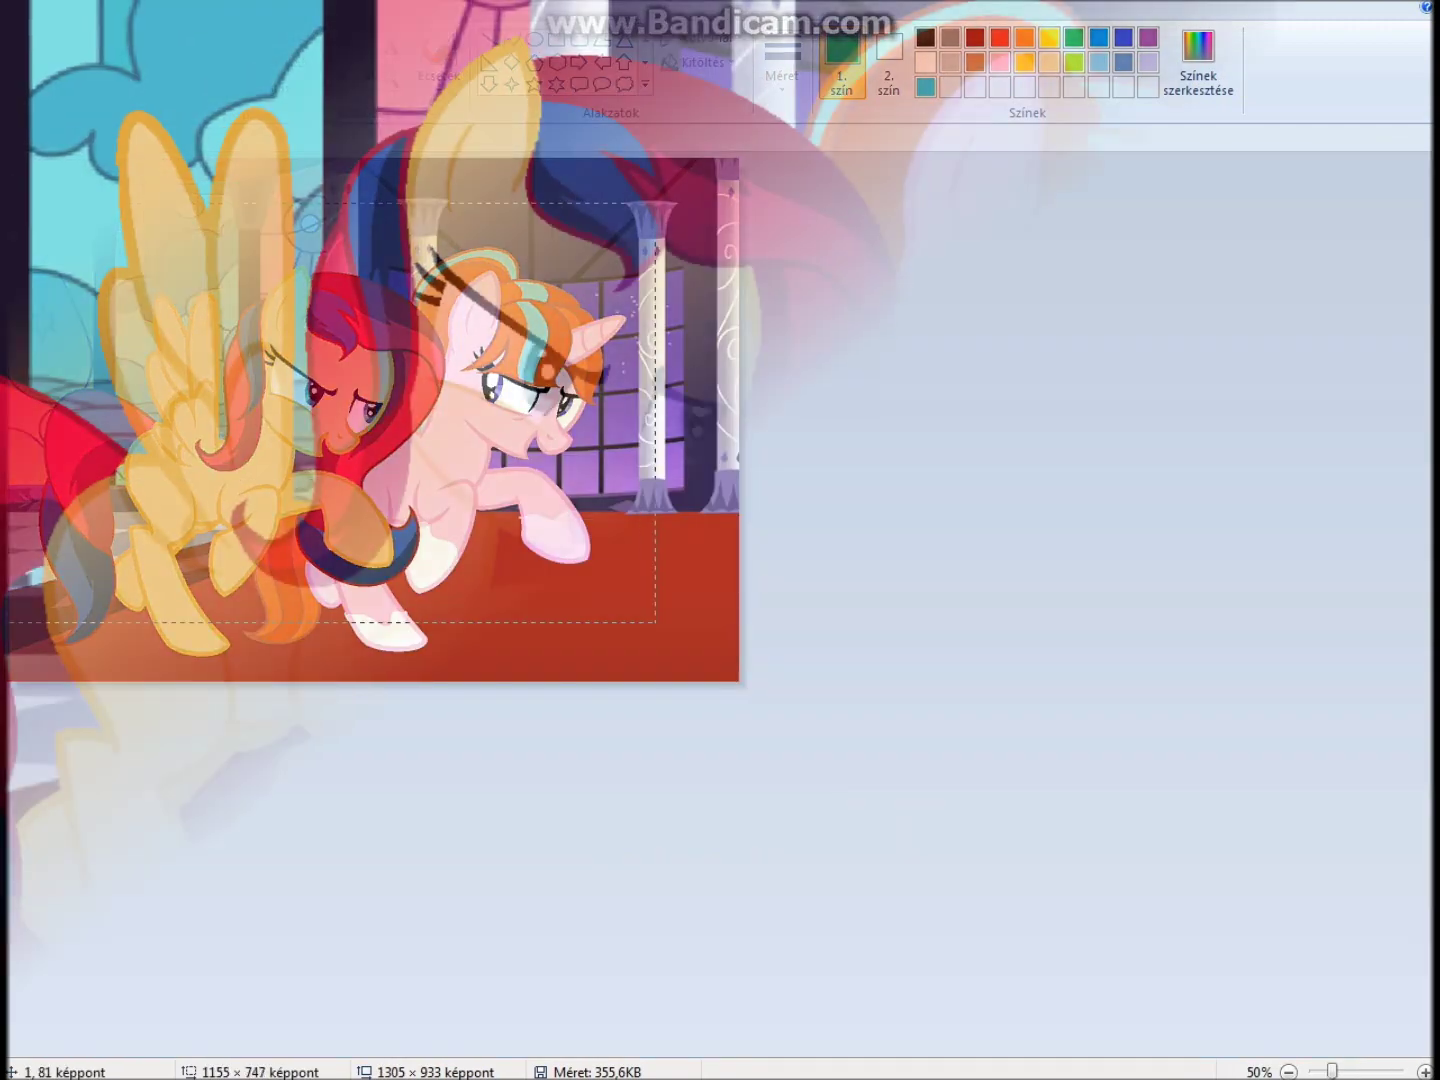